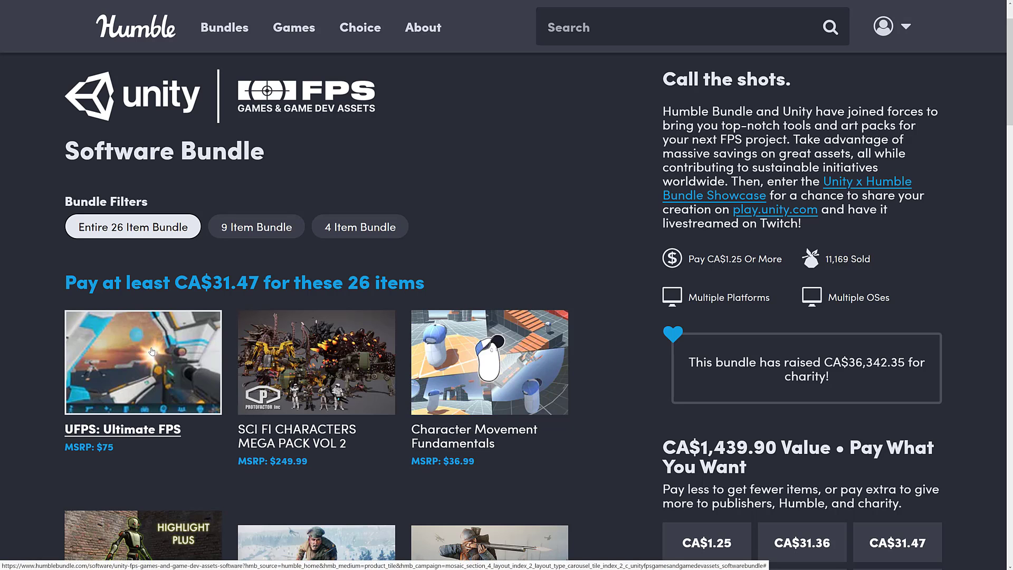
# Scroll through the UFPS: Ultimate FPS overview description down to its Controller Features list
pyautogui.scroll(-6, 392, 293)
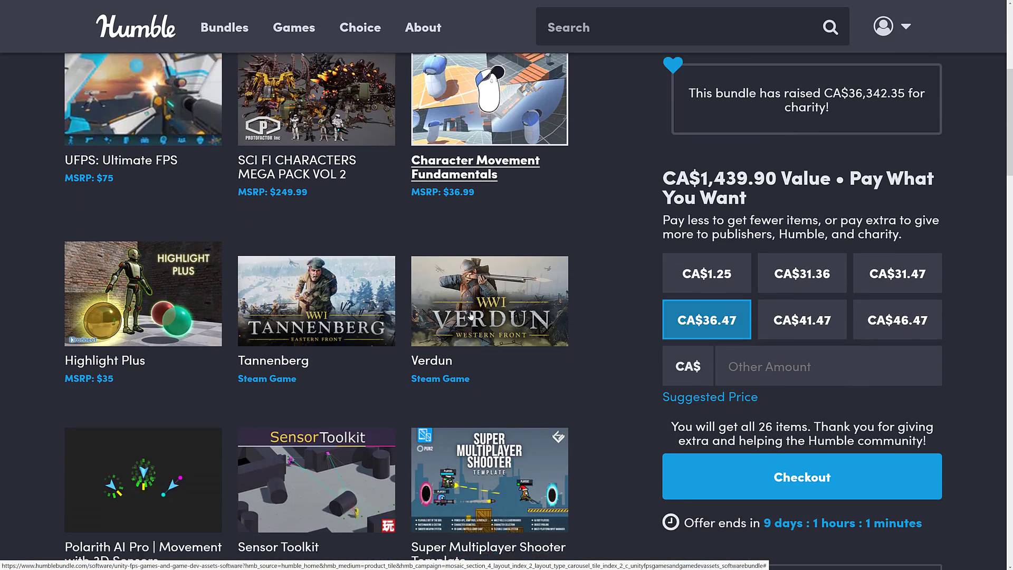
pyautogui.scroll(-6, 471, 316)
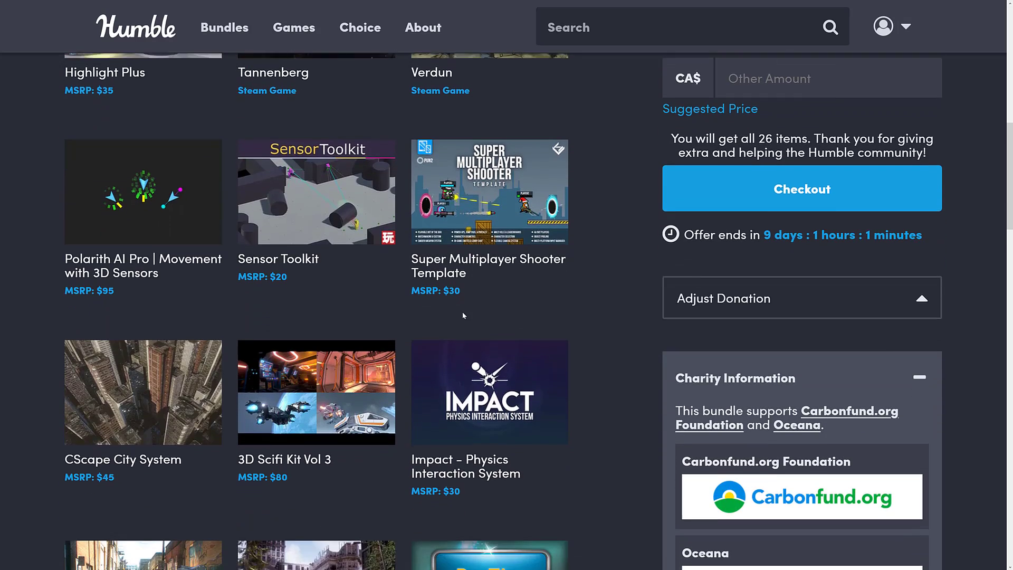
pyautogui.scroll(-7, 463, 315)
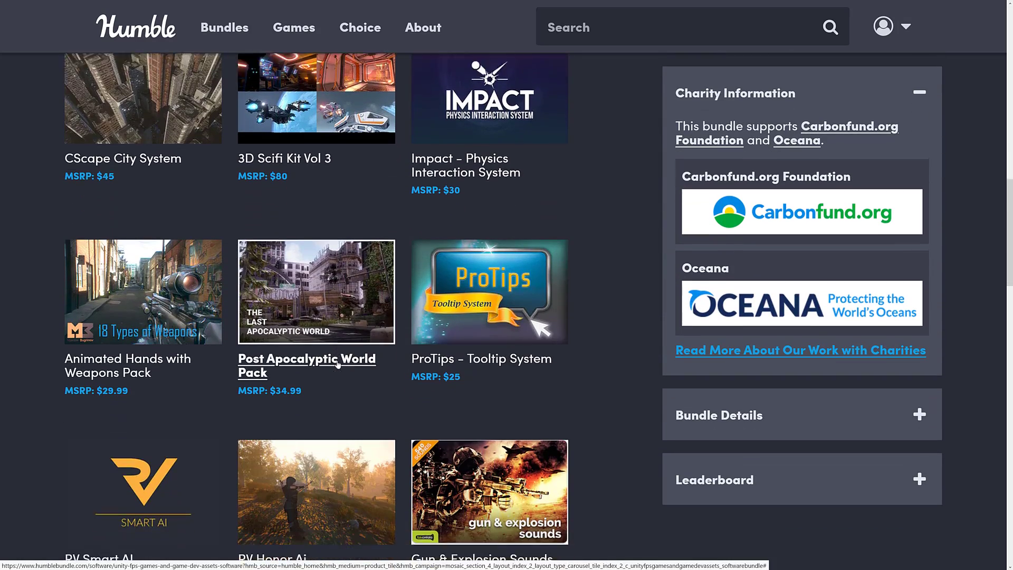
pyautogui.scroll(-5, 359, 358)
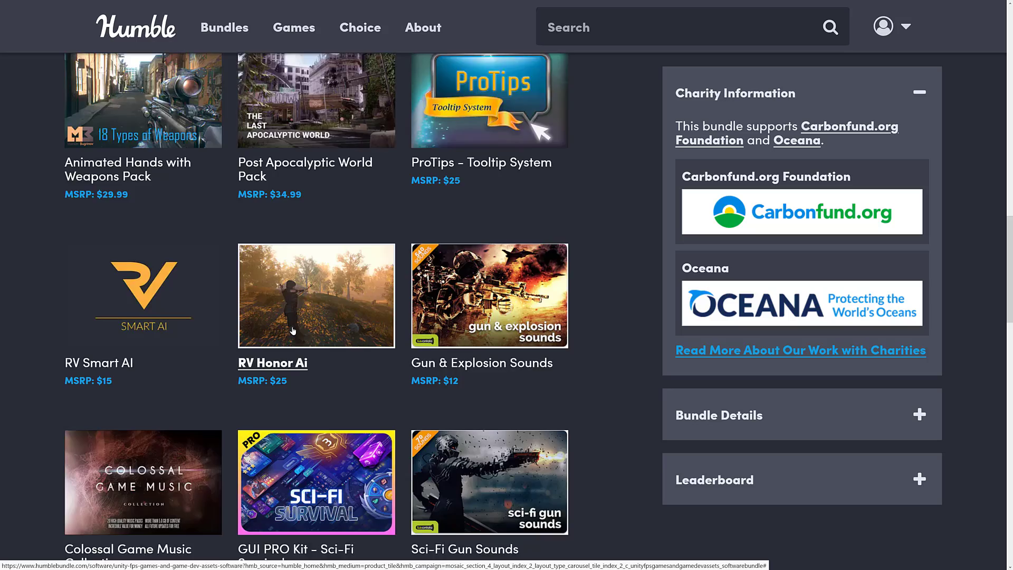
pyautogui.scroll(-2, 359, 358)
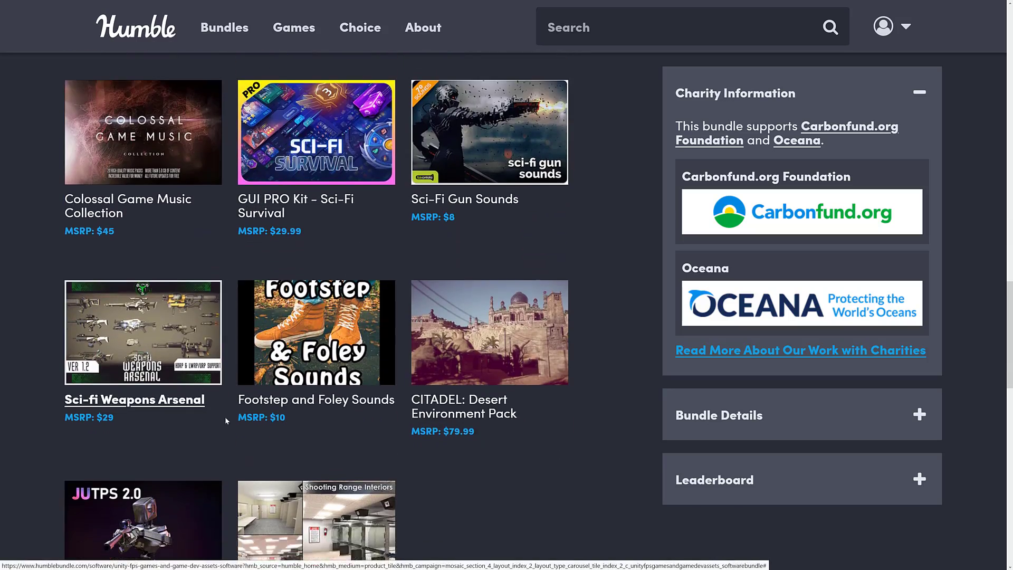
pyautogui.scroll(-1, 225, 414)
pyautogui.scroll(-1, 317, 501)
pyautogui.scroll(7, 438, 359)
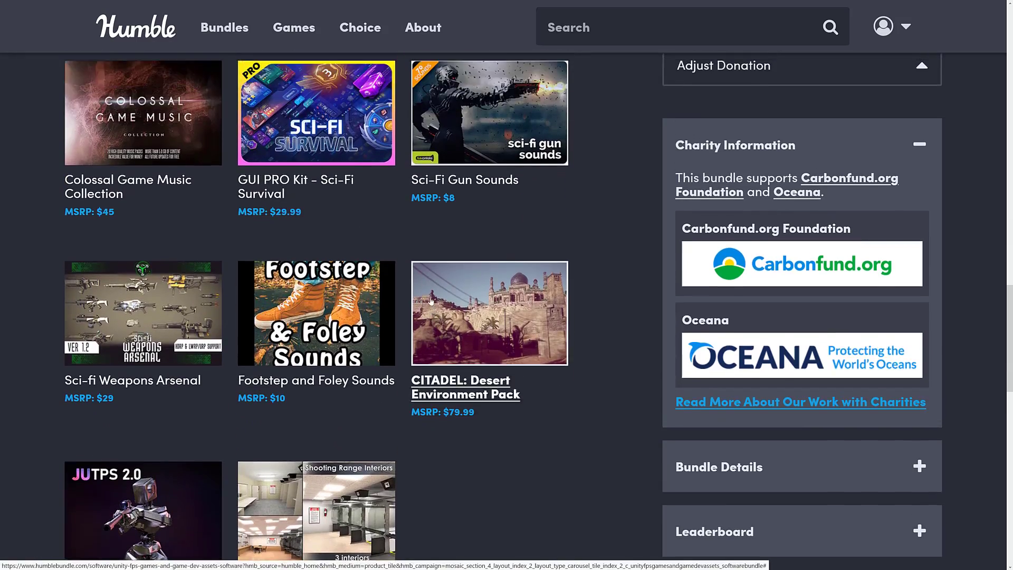
pyautogui.scroll(8, 444, 299)
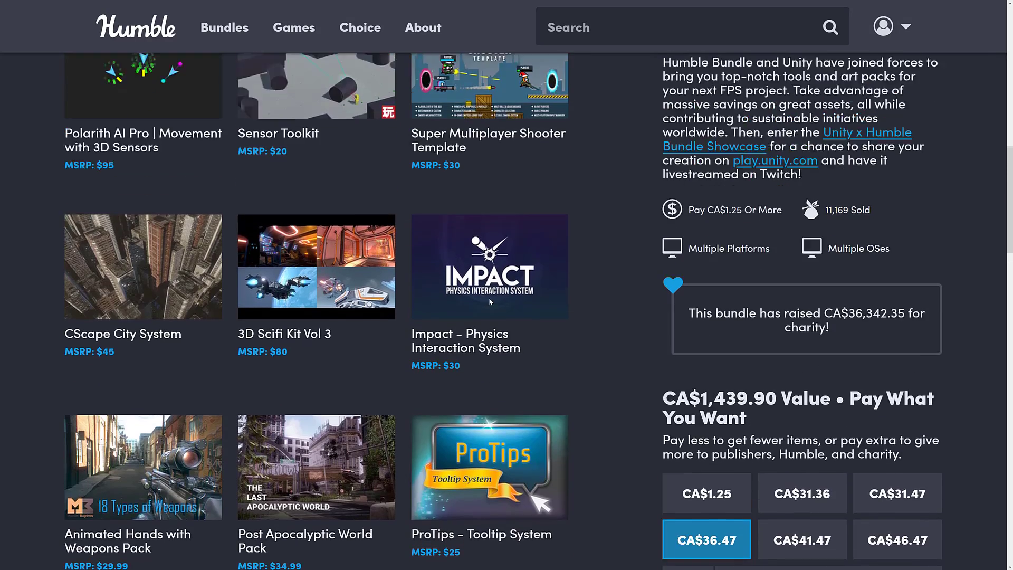
pyautogui.scroll(8, 490, 302)
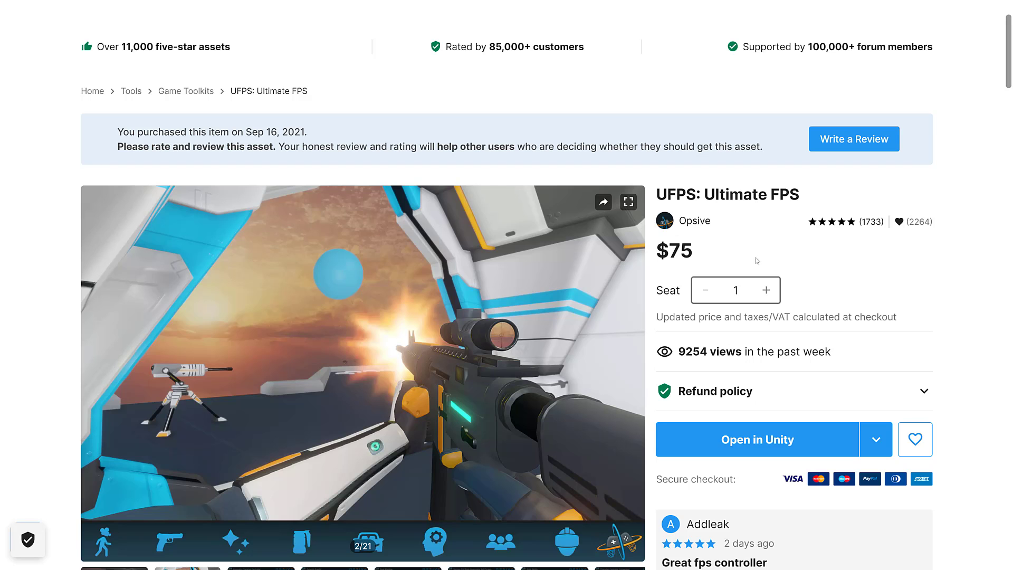
pyautogui.scroll(-1, 688, 249)
pyautogui.scroll(-4, 688, 249)
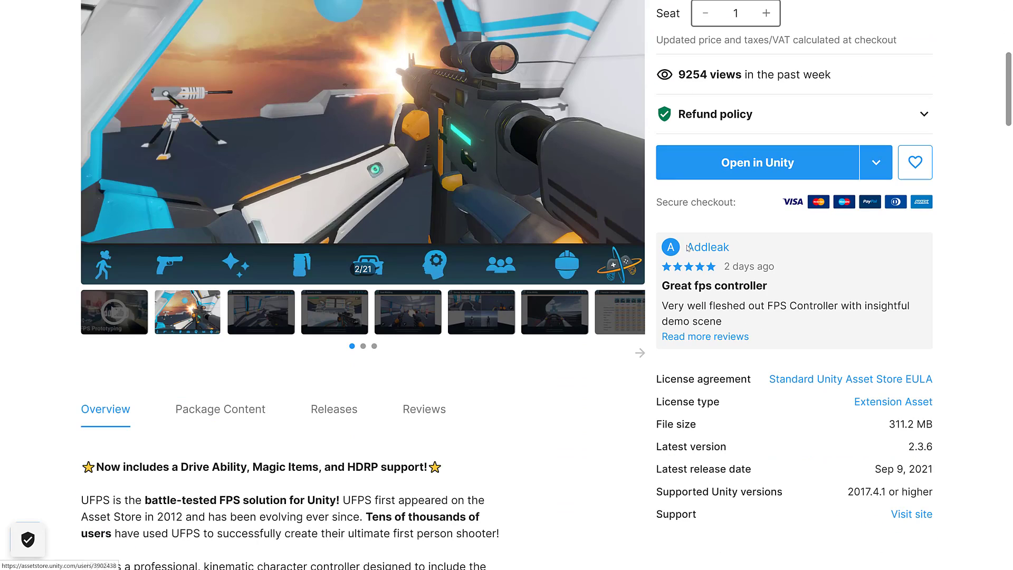
pyautogui.scroll(-2, 595, 384)
pyautogui.scroll(-1, 595, 385)
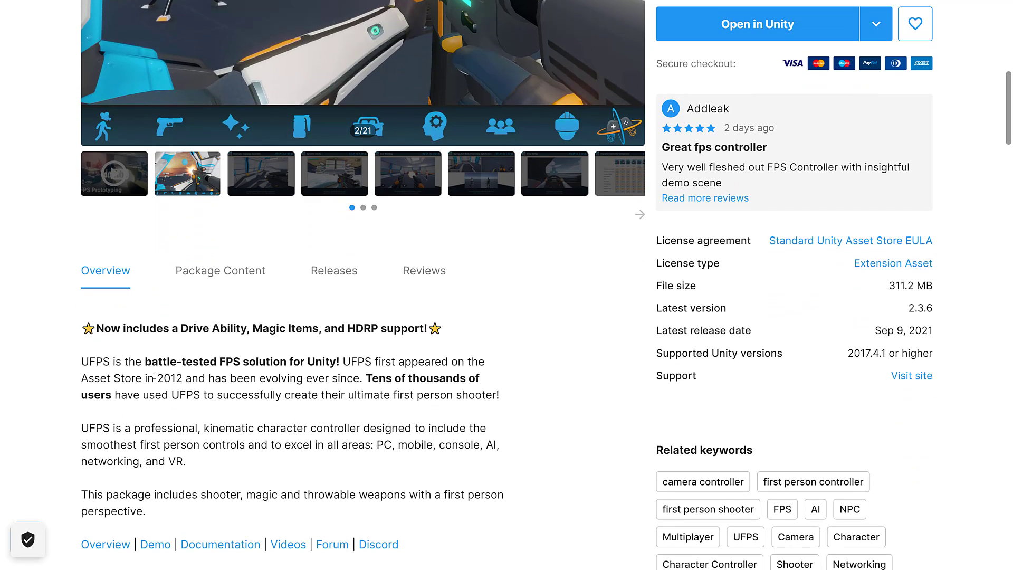
pyautogui.scroll(-3, 202, 392)
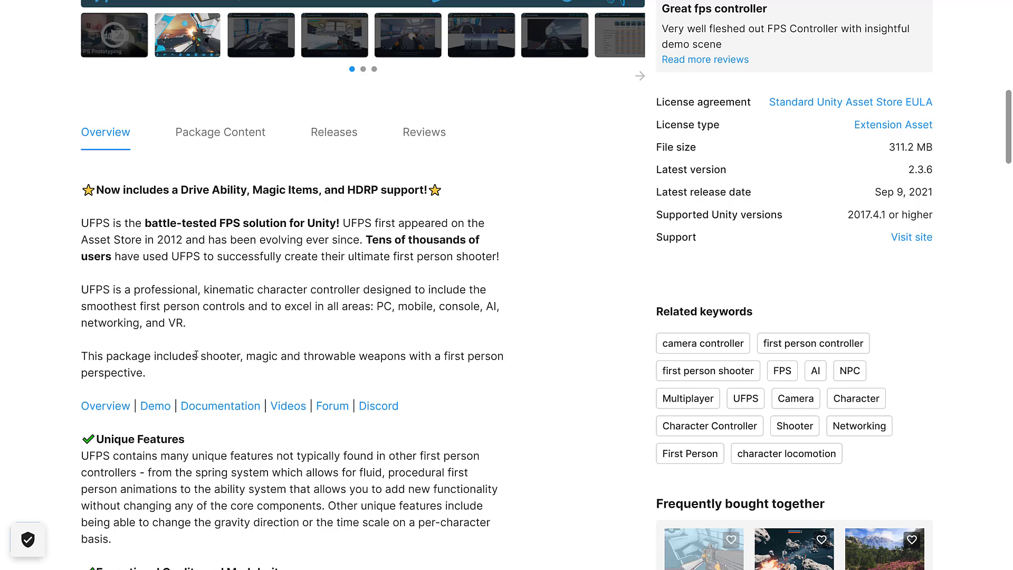
# Highlight the magic and throwable items phrase, then the word 'magic', in Item Features
pyautogui.moveTo(243, 356); pyautogui.dragTo(374, 354)
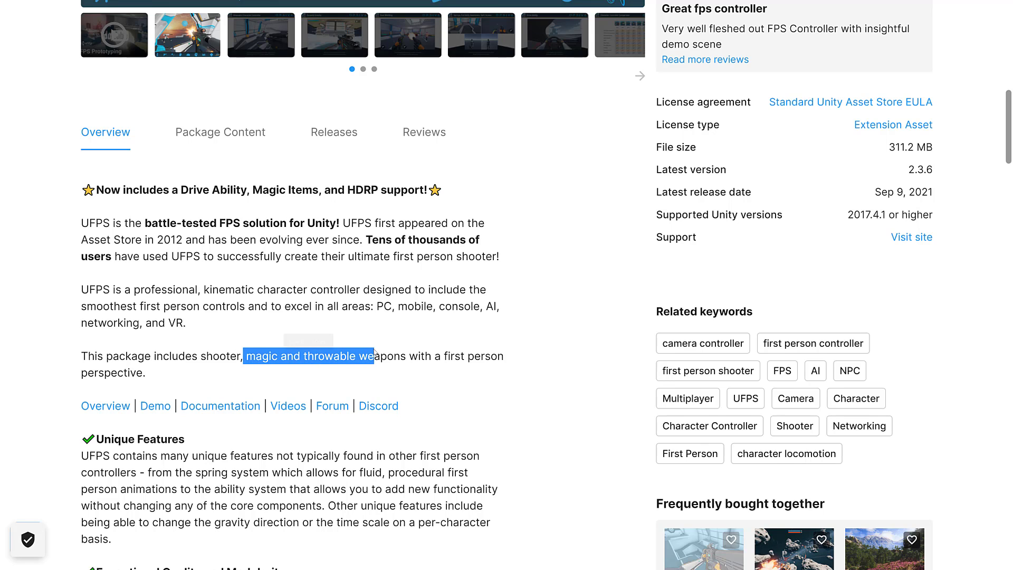
pyautogui.click(327, 355)
pyautogui.doubleClick(262, 356)
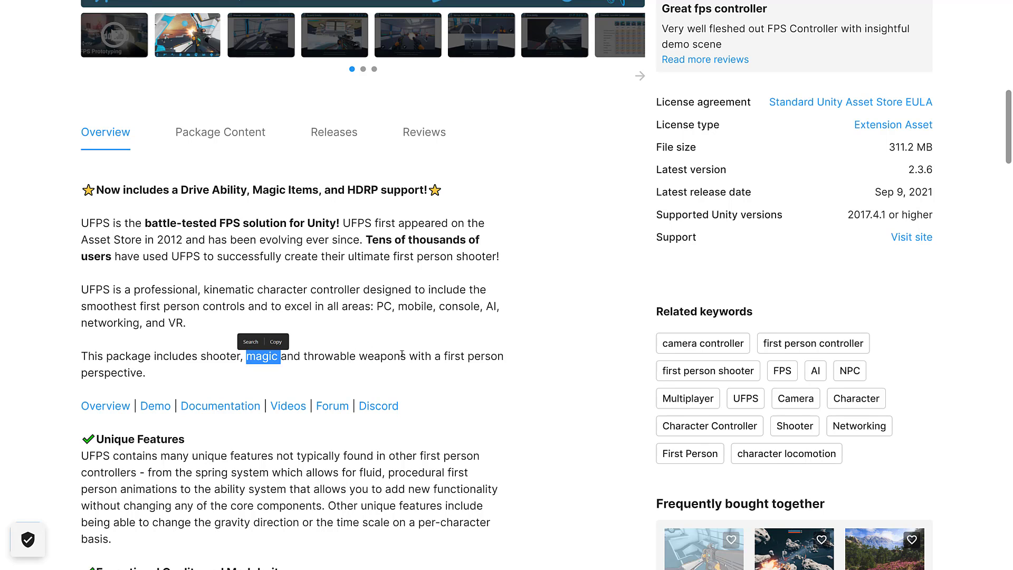
pyautogui.scroll(-10, 444, 357)
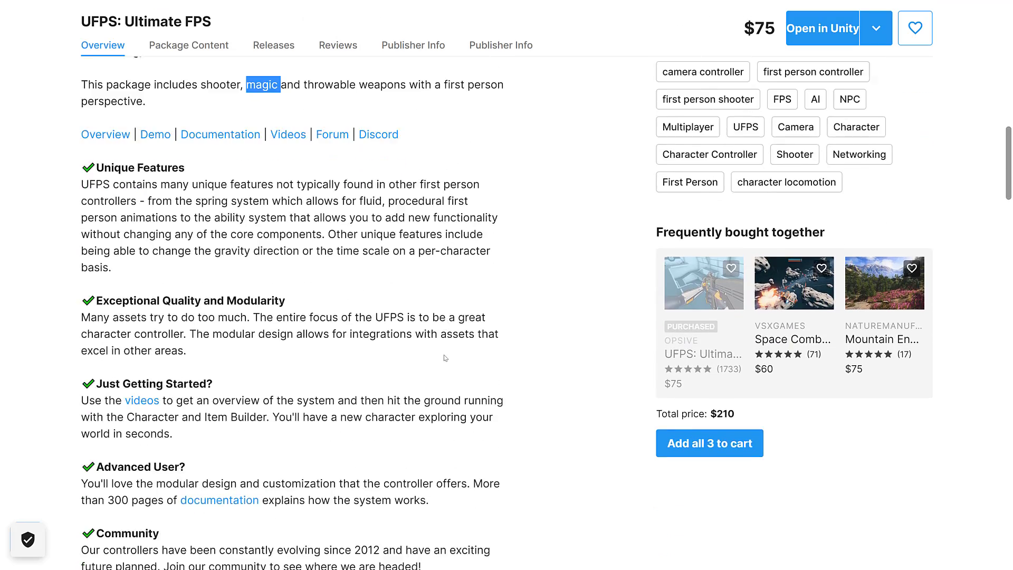
pyautogui.scroll(-3, 445, 357)
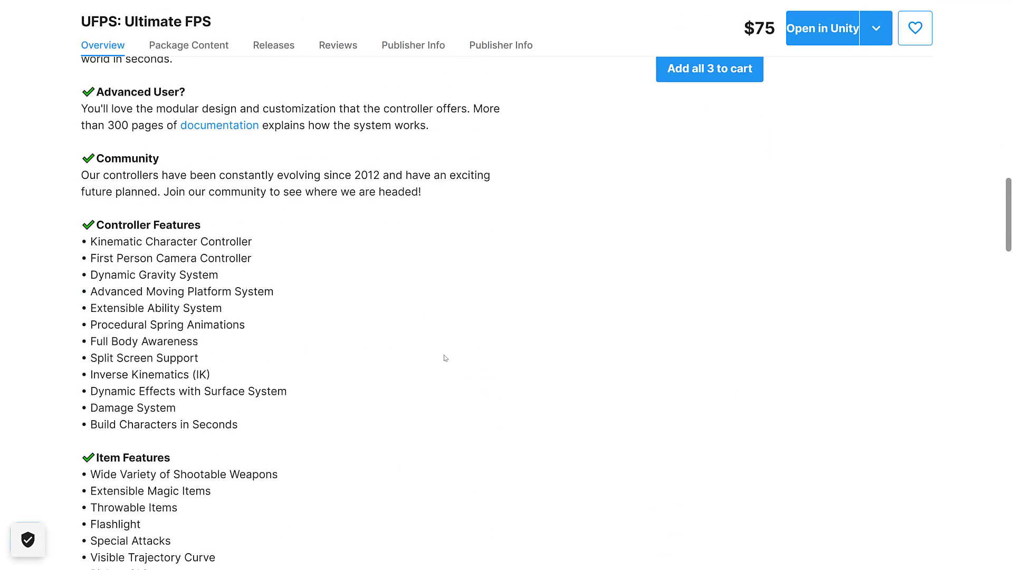
# Highlight the '300 pages' figure and open the Ultimate Character Controller documentation introduction
pyautogui.doubleClick(117, 125)
pyautogui.click(333, 332)
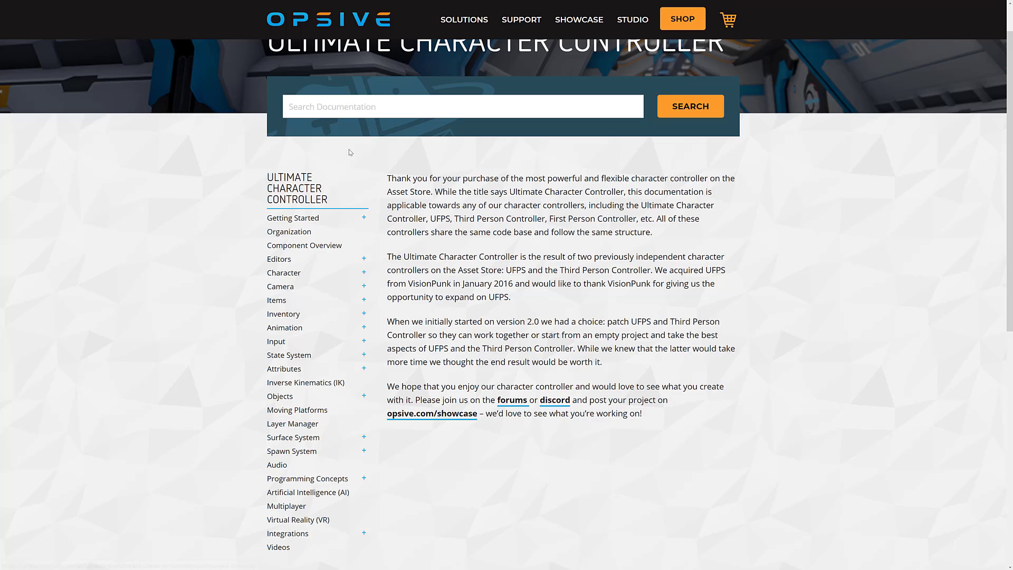
pyautogui.scroll(1, 422, 189)
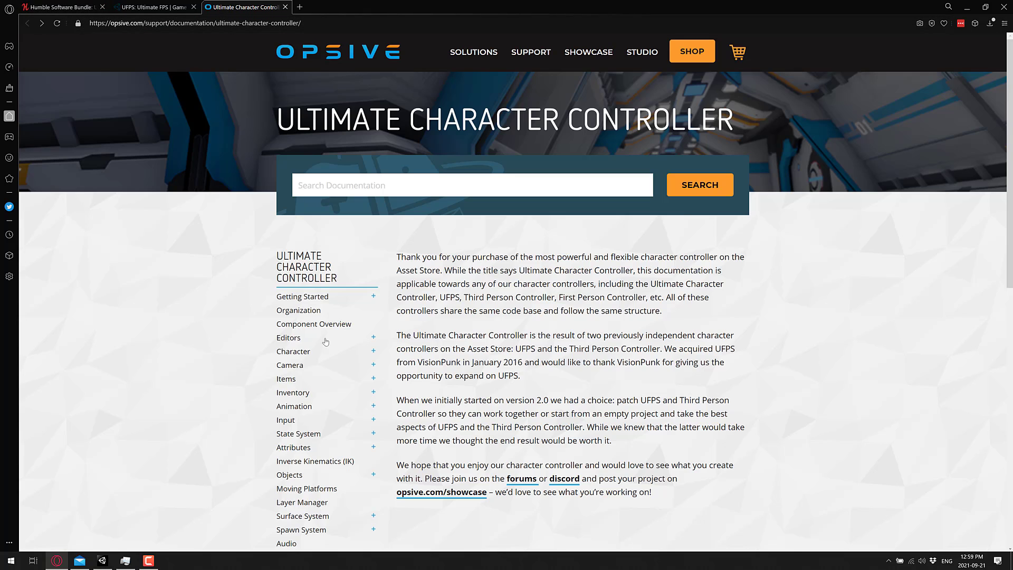
pyautogui.scroll(-3, 426, 369)
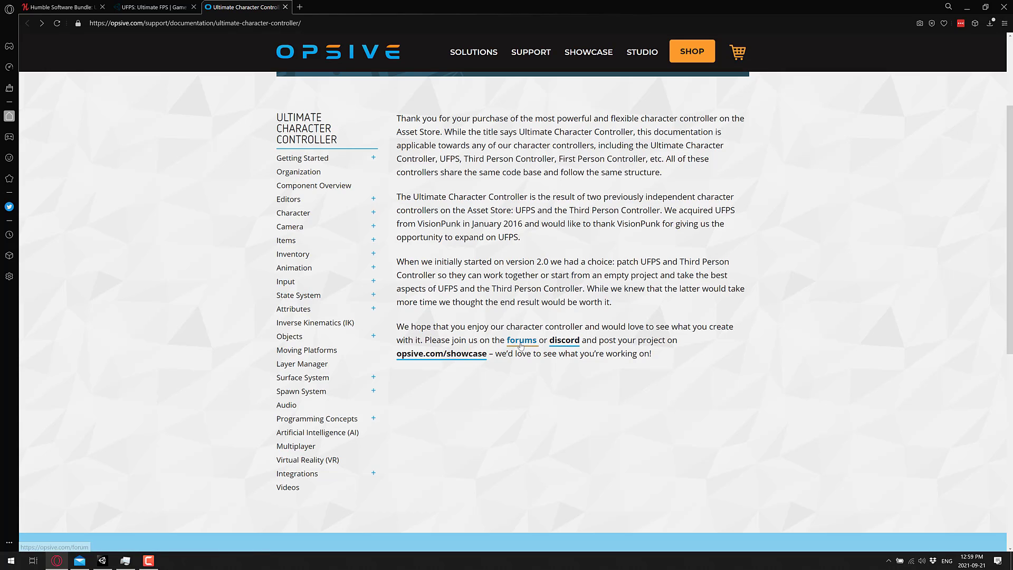
# Follow the opsive.com/showcase link and browse games like Frostfall and Hero Syndrome
pyautogui.click(457, 359)
pyautogui.scroll(-2, 629, 324)
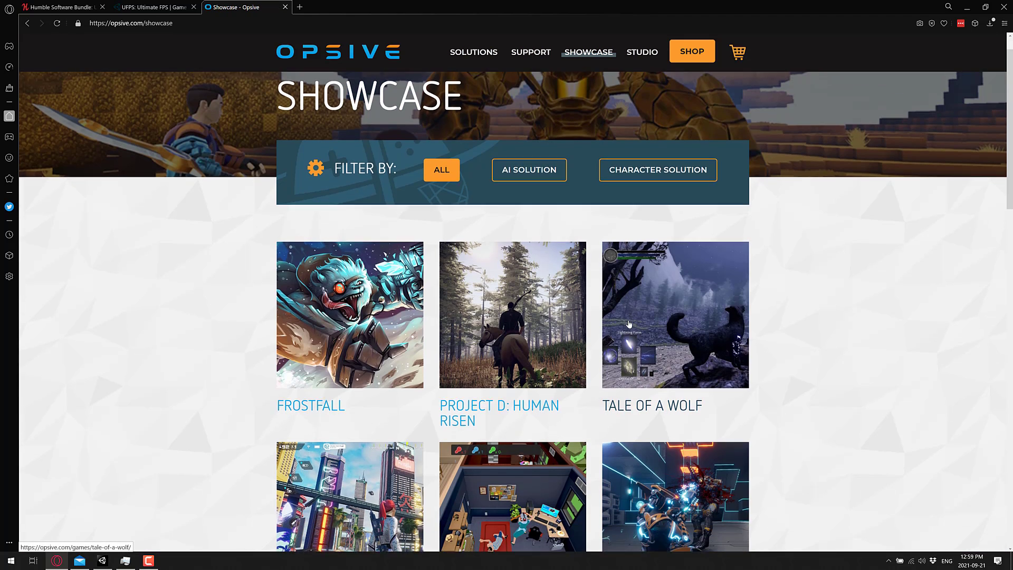
pyautogui.scroll(-4, 629, 324)
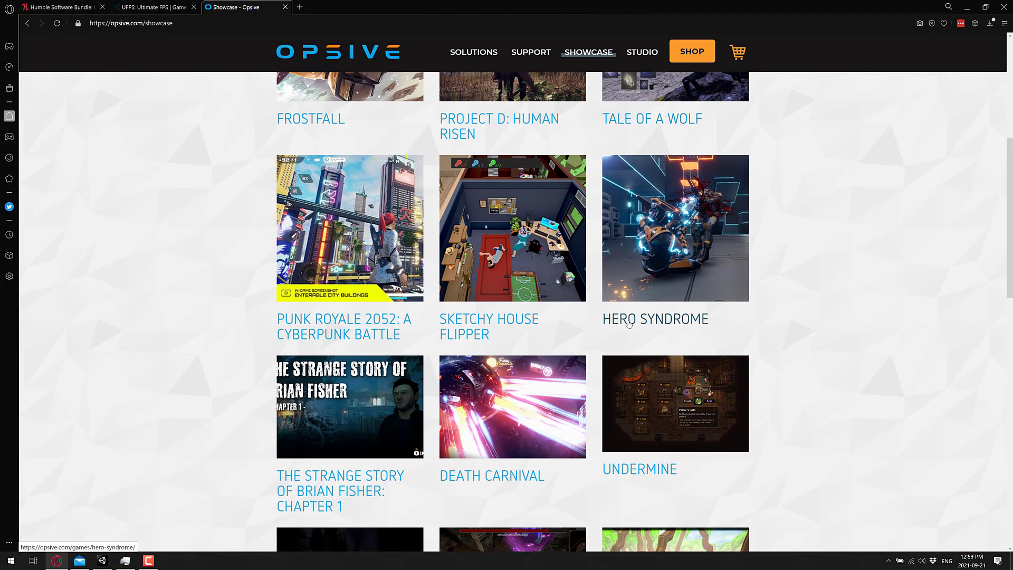
pyautogui.scroll(-10, 629, 324)
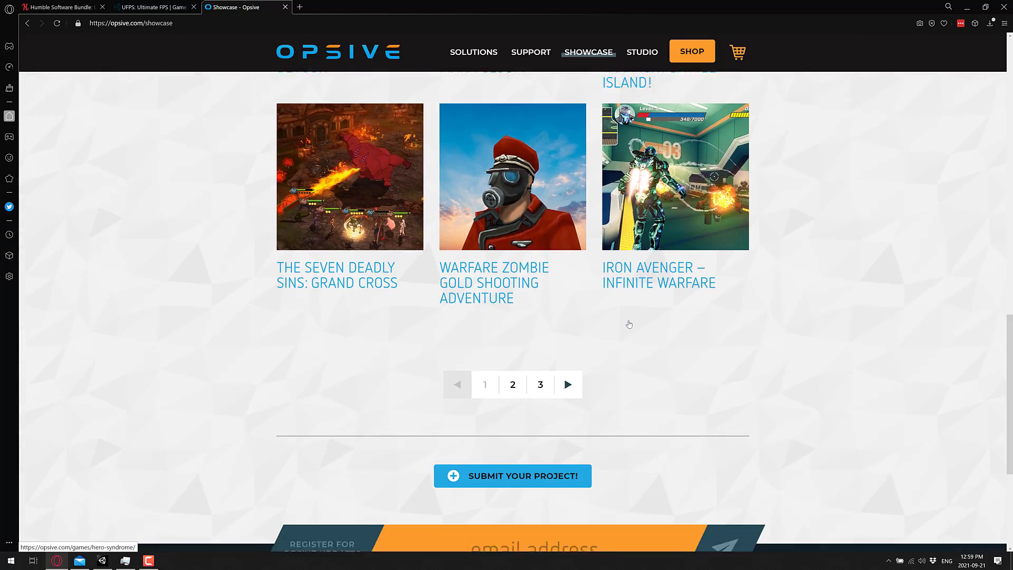
pyautogui.scroll(12, 629, 324)
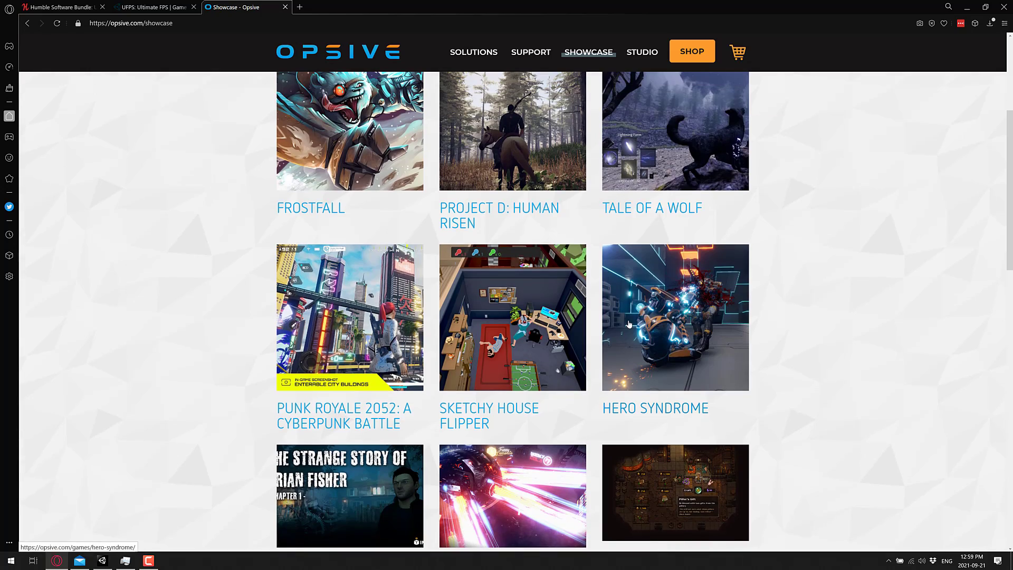
# Enter Play mode in the UFPSDemo scene and walk the corridor to pick up the assault rifle
pyautogui.hotkey('alt', 'Tab')
pyautogui.hotkey('alt', 'Tab')
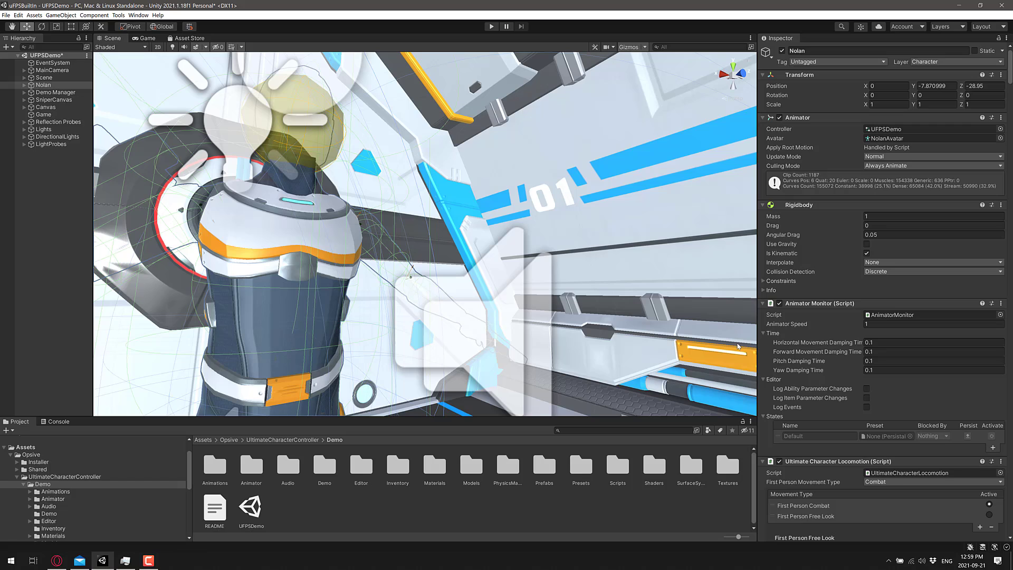
pyautogui.click(492, 27)
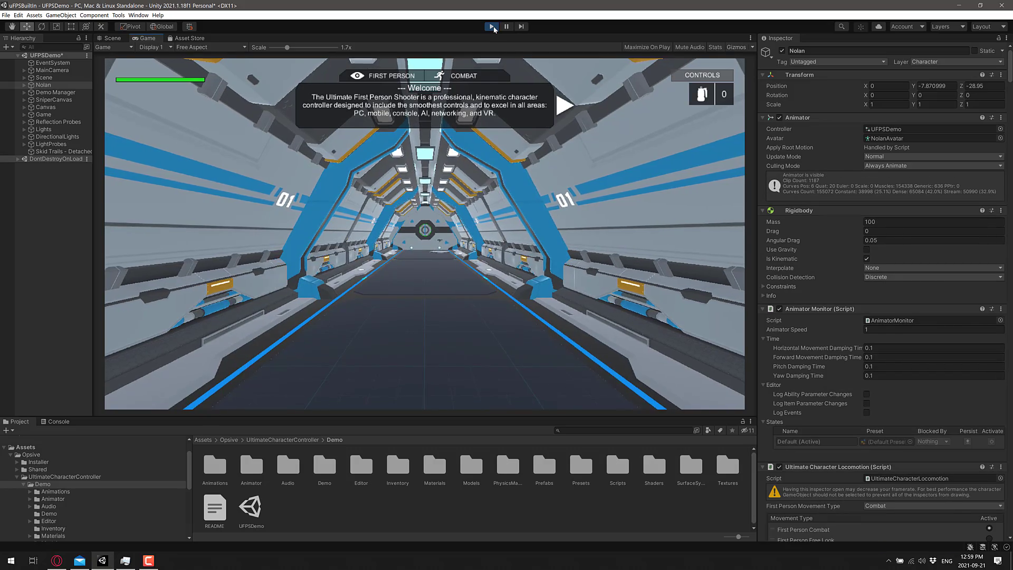
pyautogui.press('w')
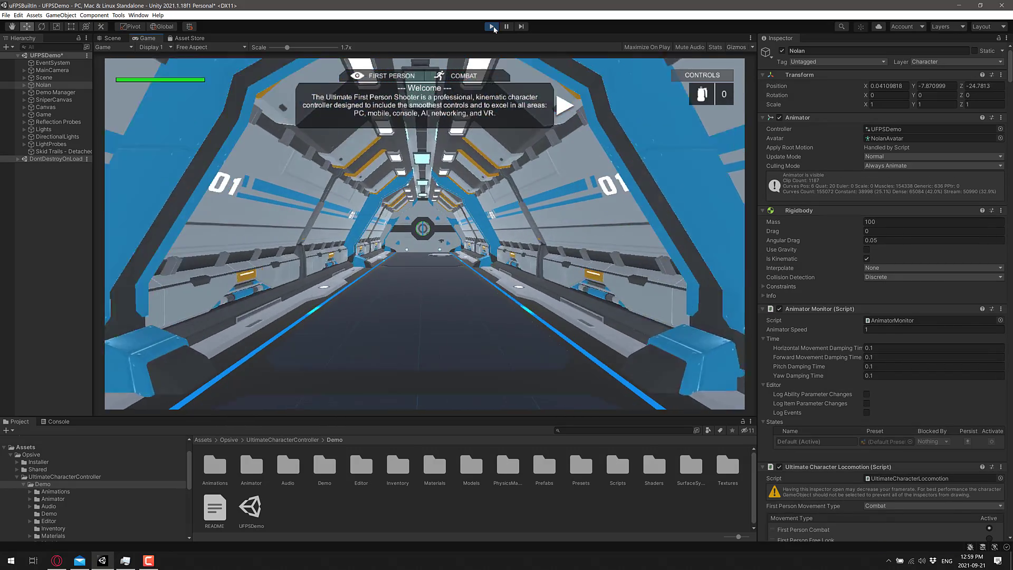
pyautogui.press('w')
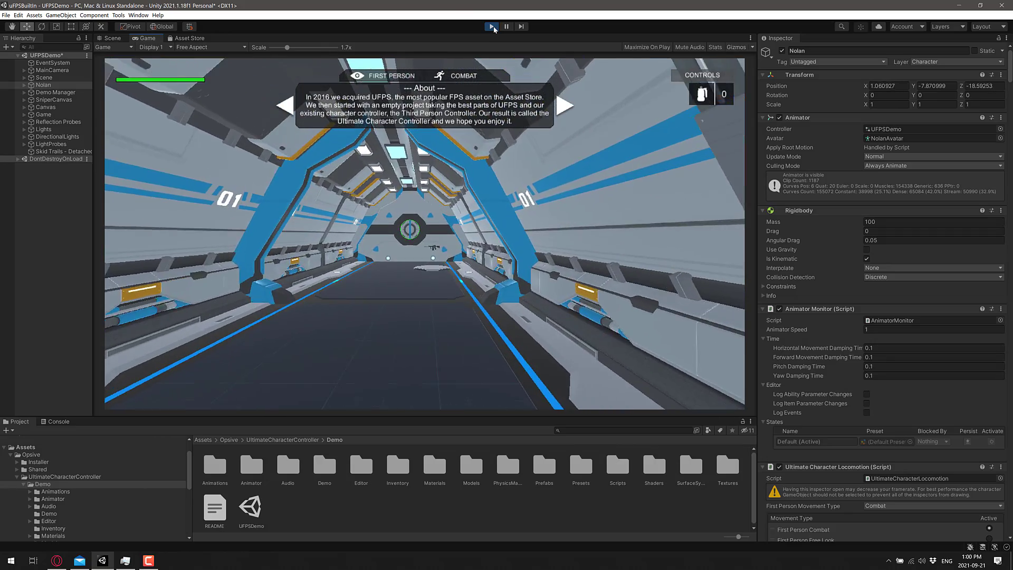
pyautogui.press('w')
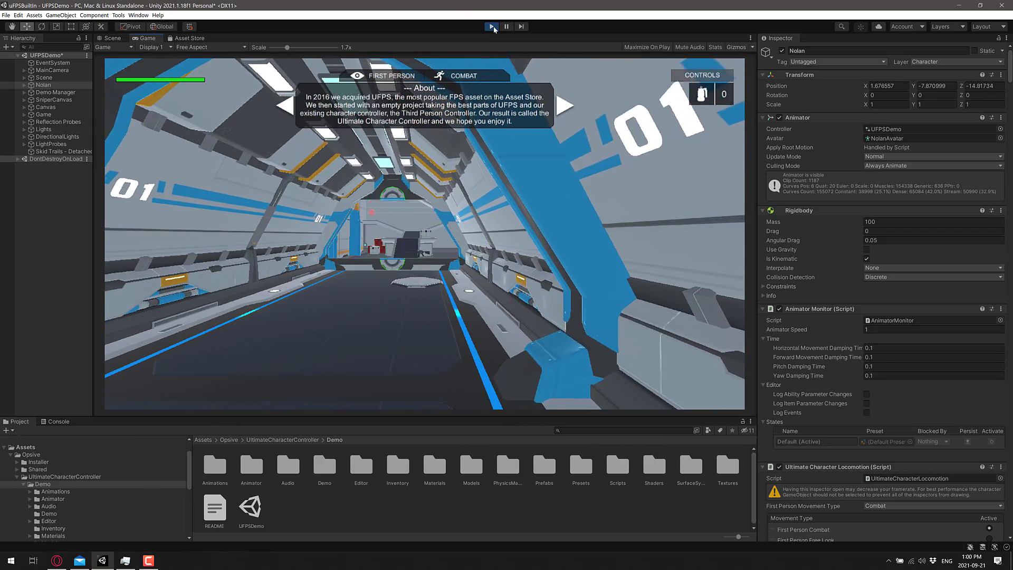
pyautogui.press('w')
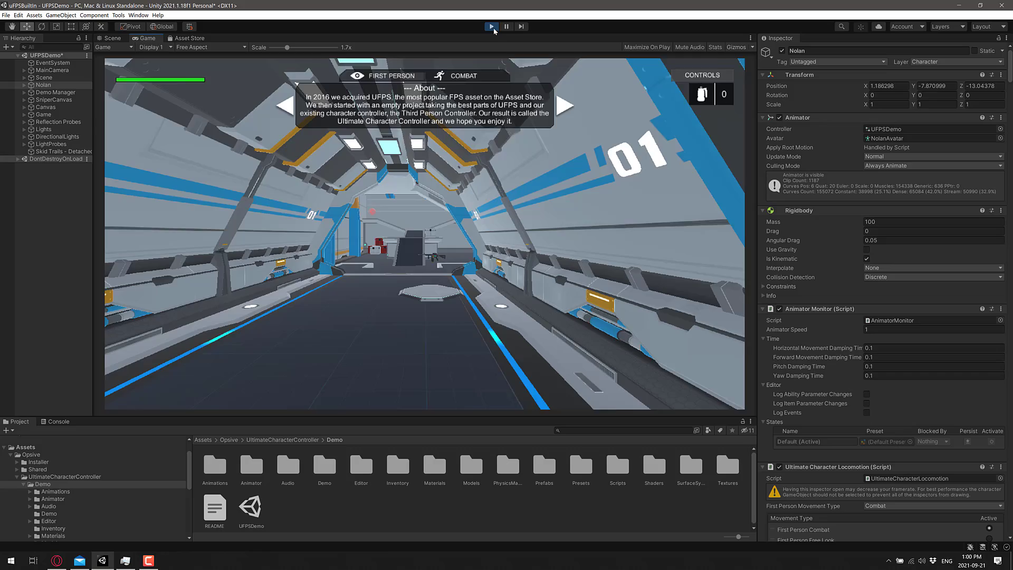
pyautogui.press('w')
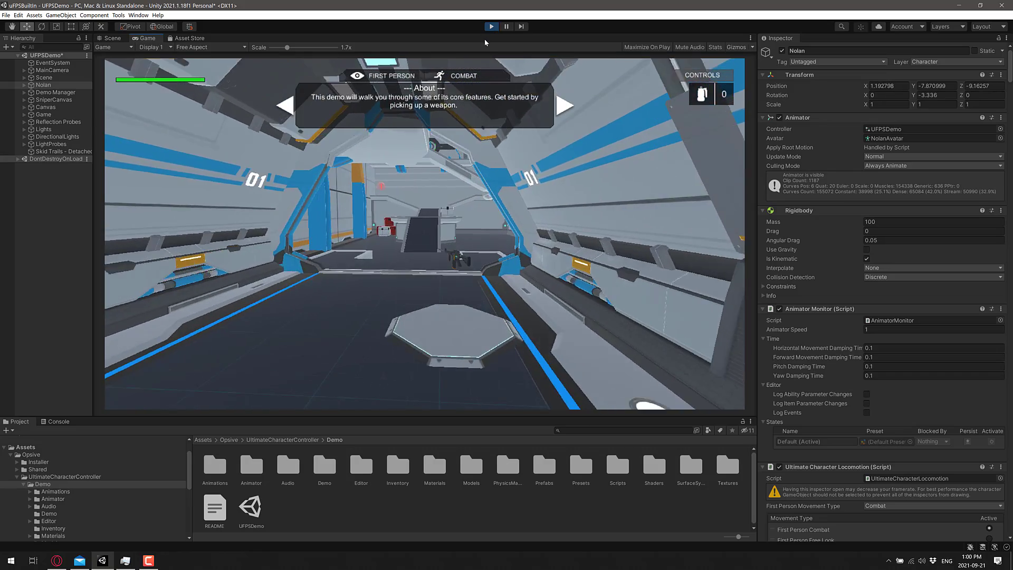
pyautogui.press('w')
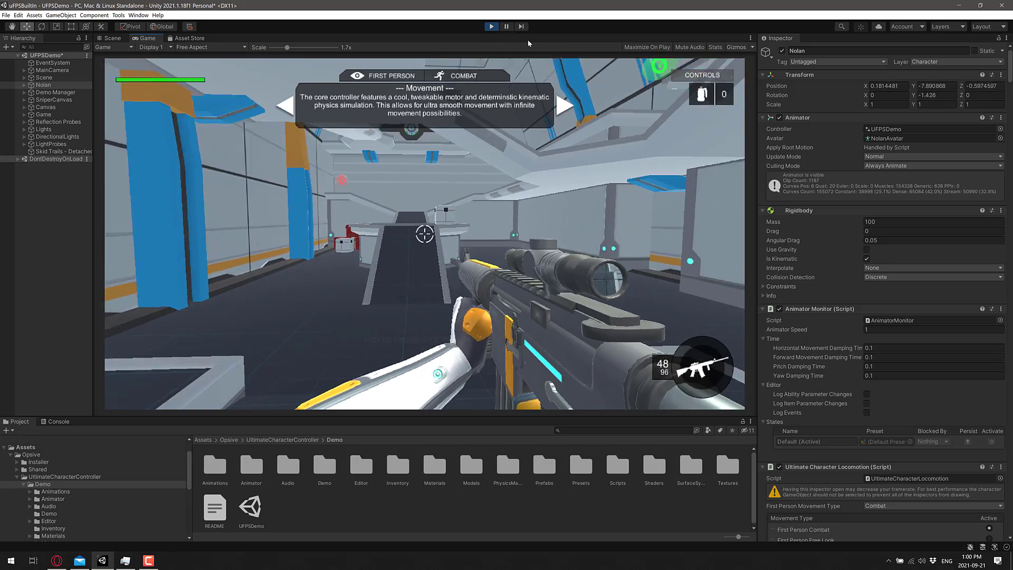
# Fire the assault rifle in bursts, then aim through its scope and back to hip view
pyautogui.hotkey('shift', 'space')
pyautogui.click(604, 41)
pyautogui.hotkey('shift', 'space')
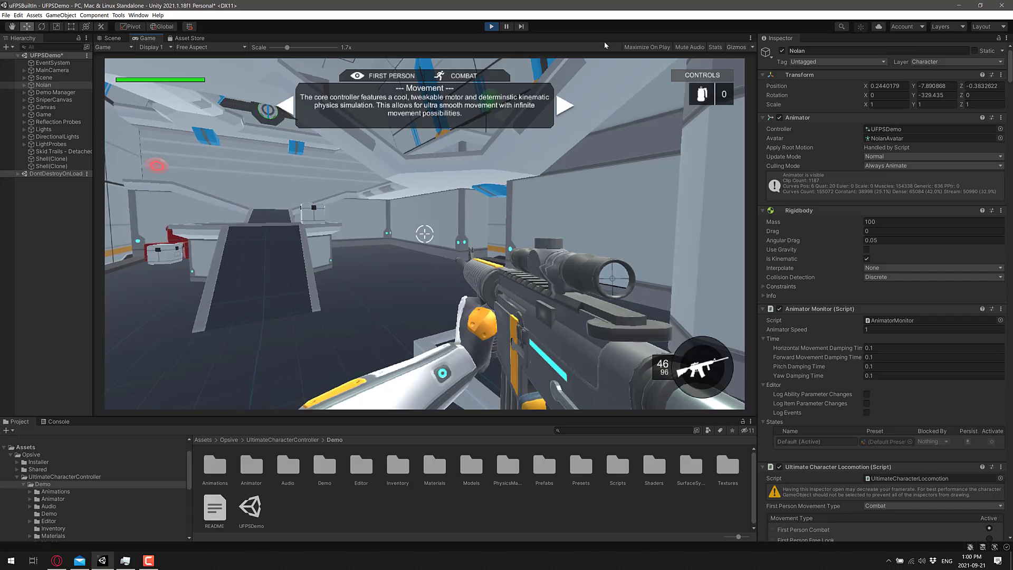
pyautogui.moveTo(559, 145); pyautogui.dragTo(424, 234)
pyautogui.press('w')
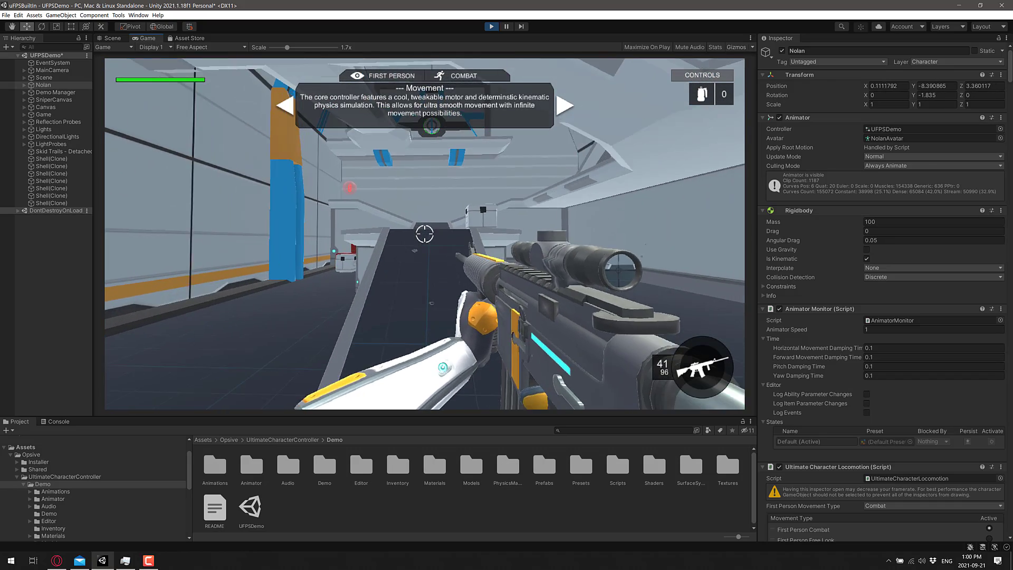
pyautogui.rightClick(424, 233)
pyautogui.rightClick(424, 233)
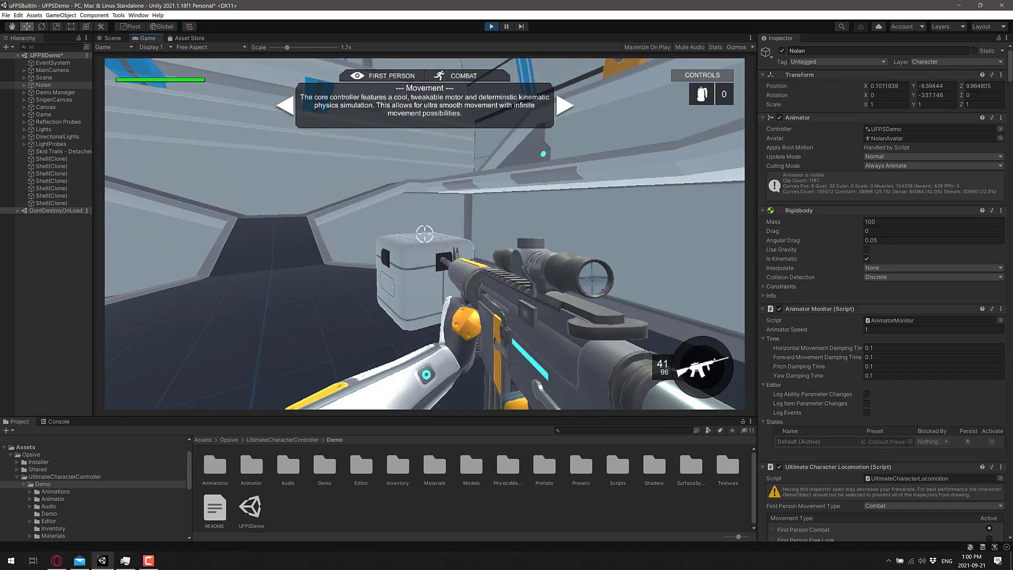
# Walk up the ramp, cross the upper level and head back along the movement course
pyautogui.press('w')
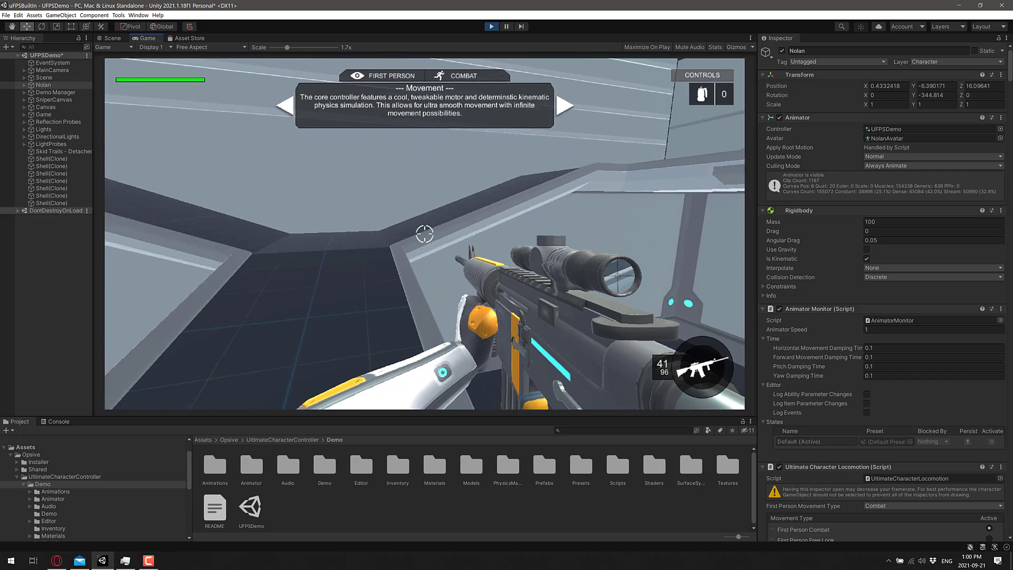
pyautogui.press('w')
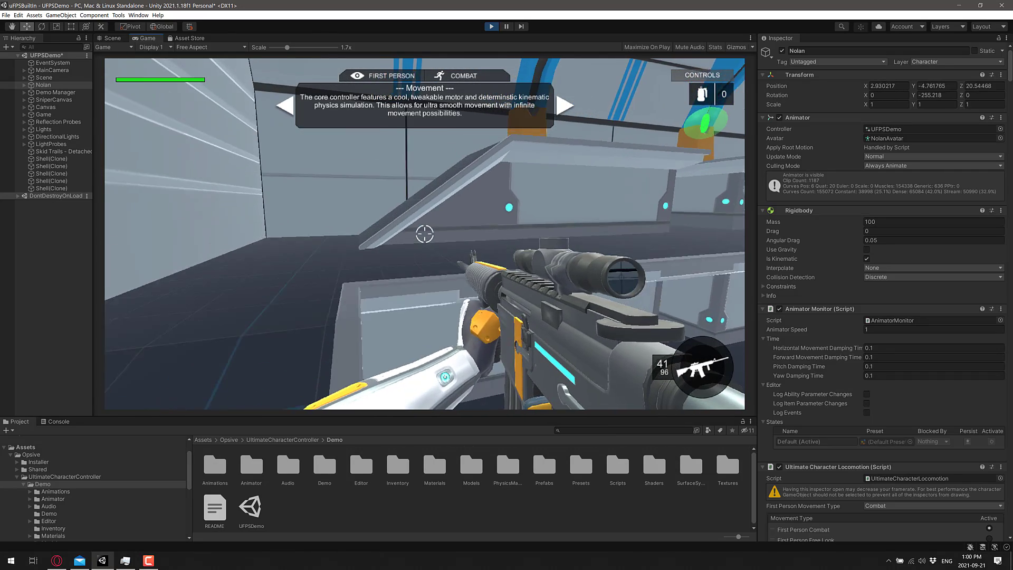
pyautogui.press('w')
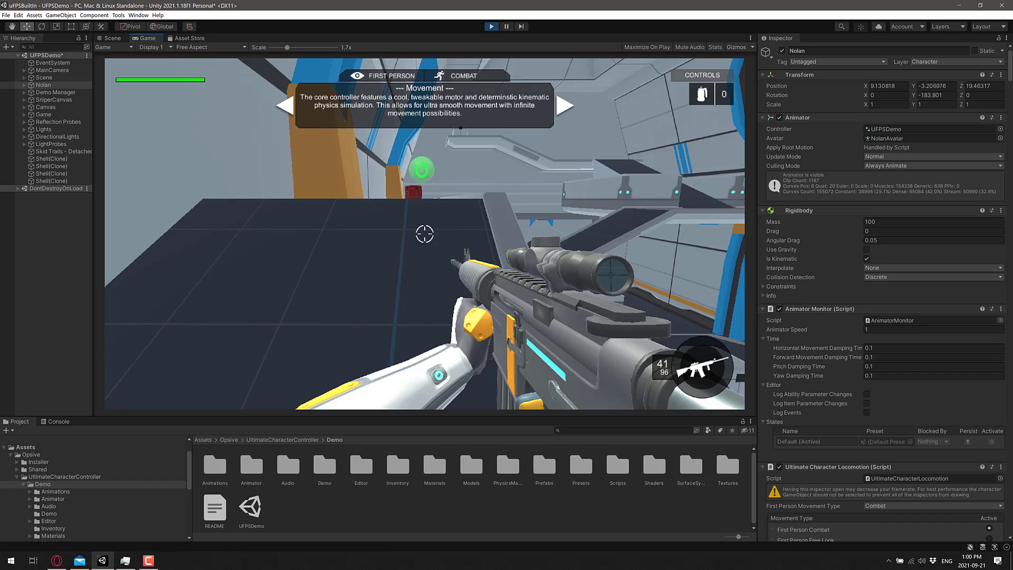
pyautogui.press('w')
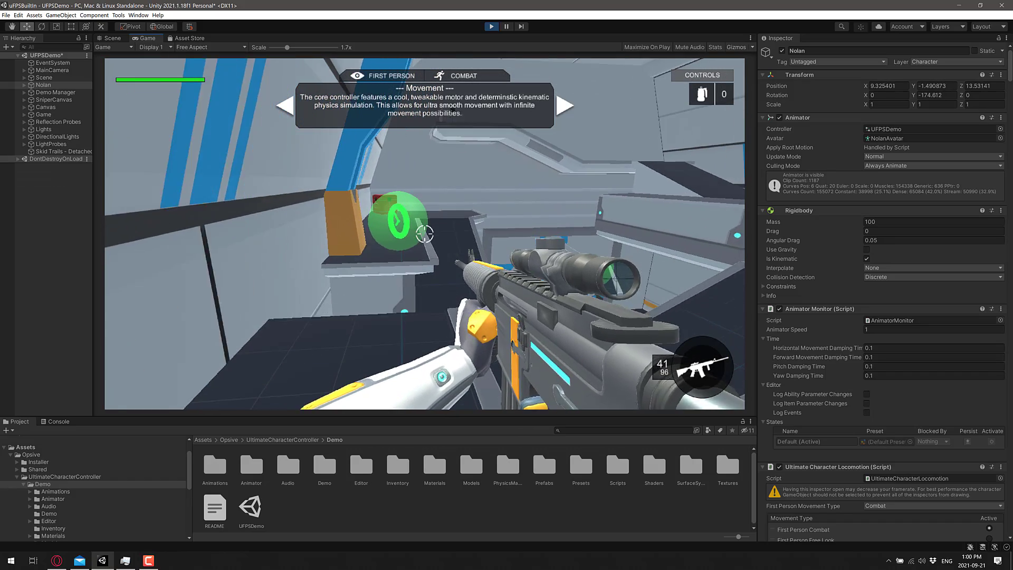
pyautogui.press('w')
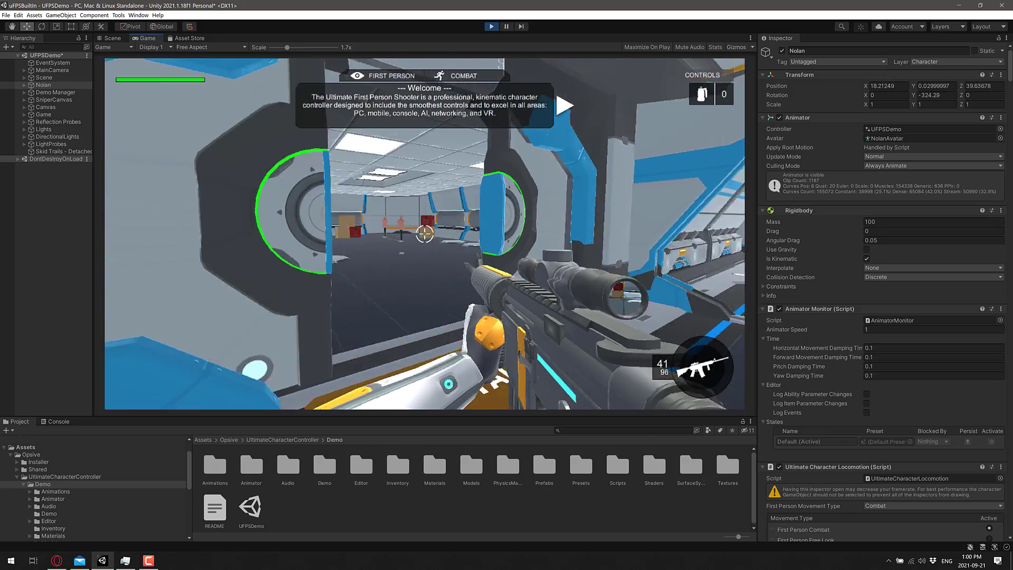
# Fire the rifle at the range targets, pick up the bow and walk through the doorway
pyautogui.press('w')
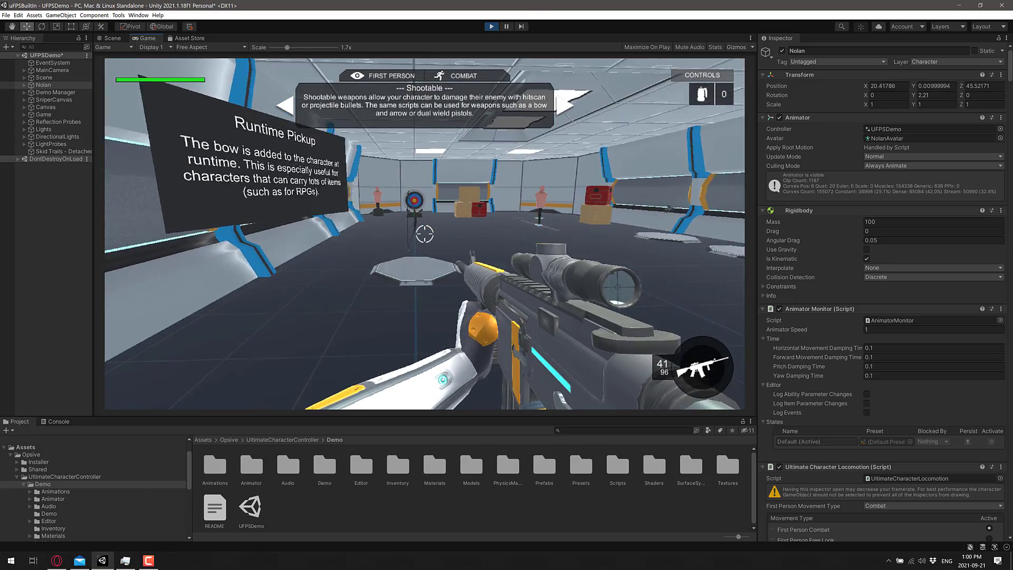
pyautogui.click(424, 233)
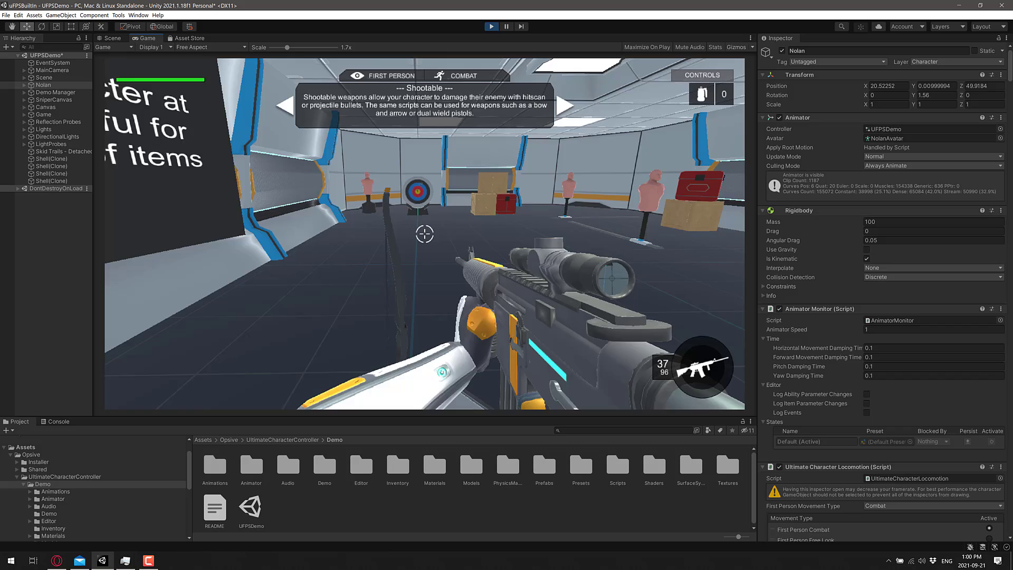
pyautogui.press('w')
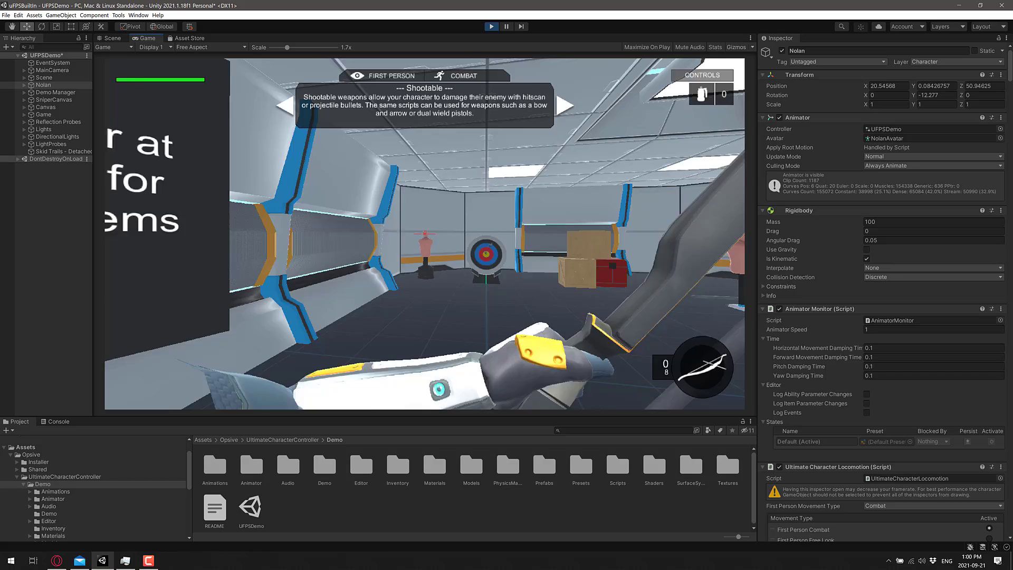
pyautogui.press('w')
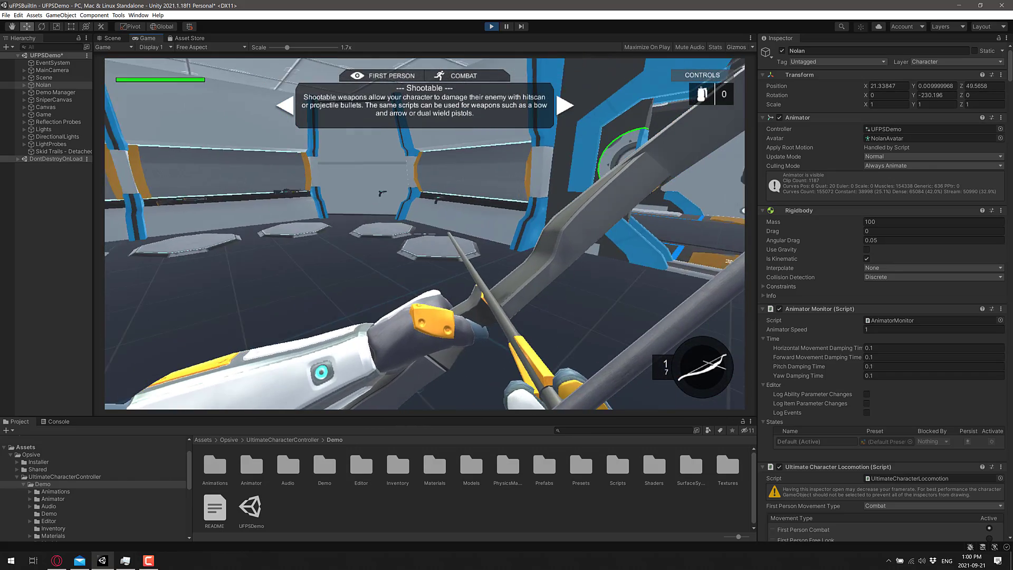
pyautogui.press('w')
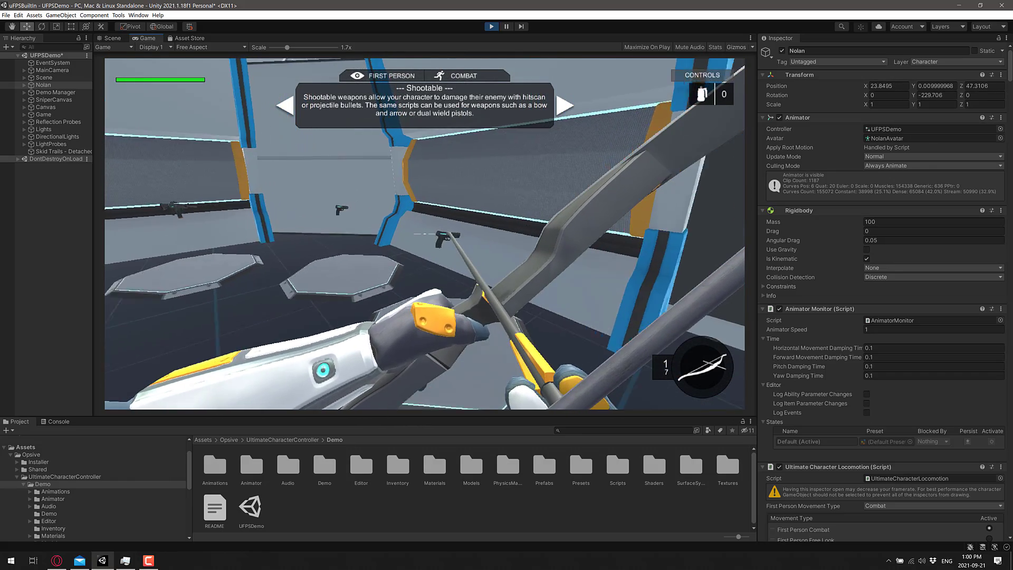
pyautogui.press('w')
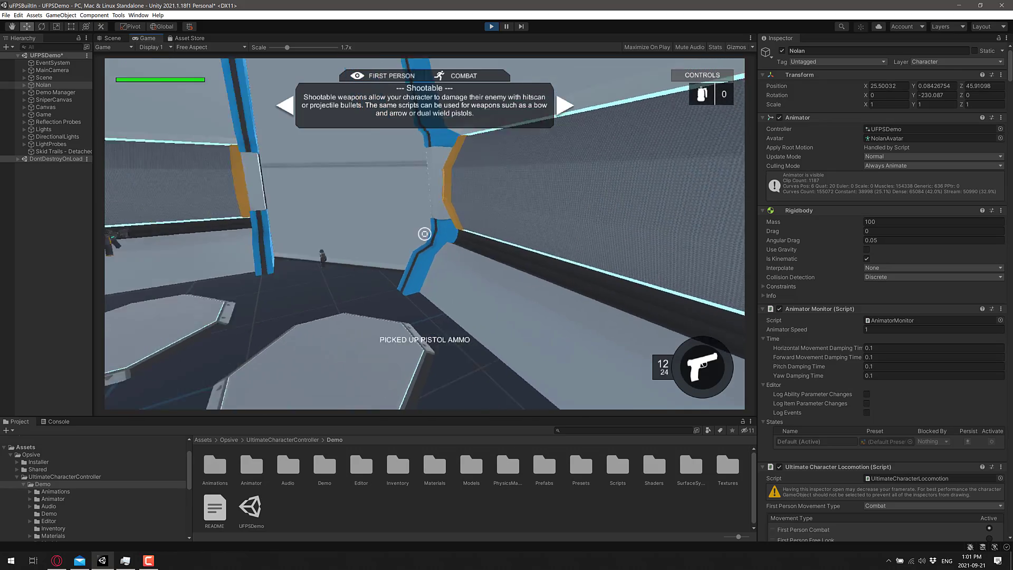
# Collect the ammo pickup and snipe a target dummy in the head through the scope
pyautogui.moveTo(424, 234)
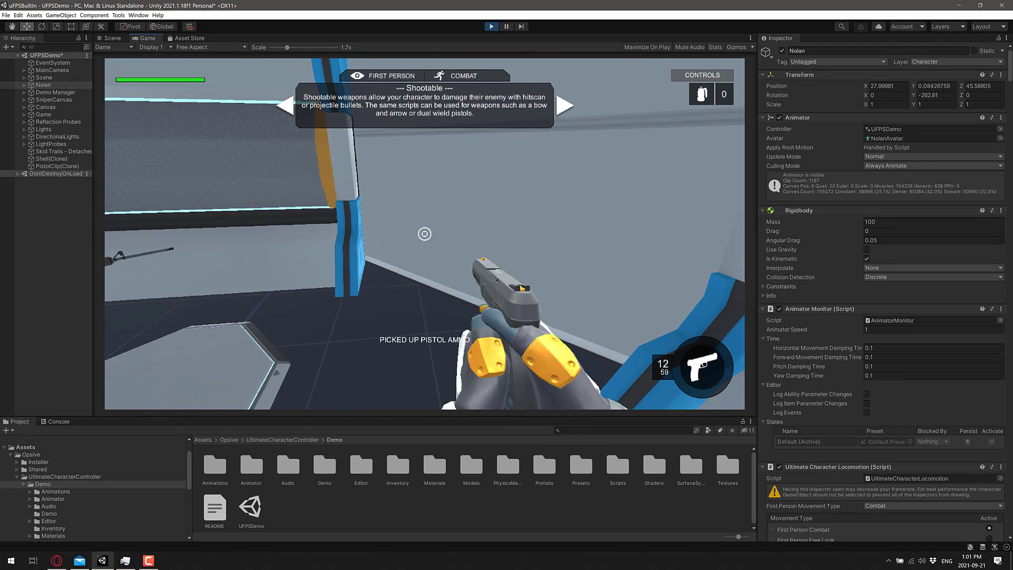
pyautogui.press('s')
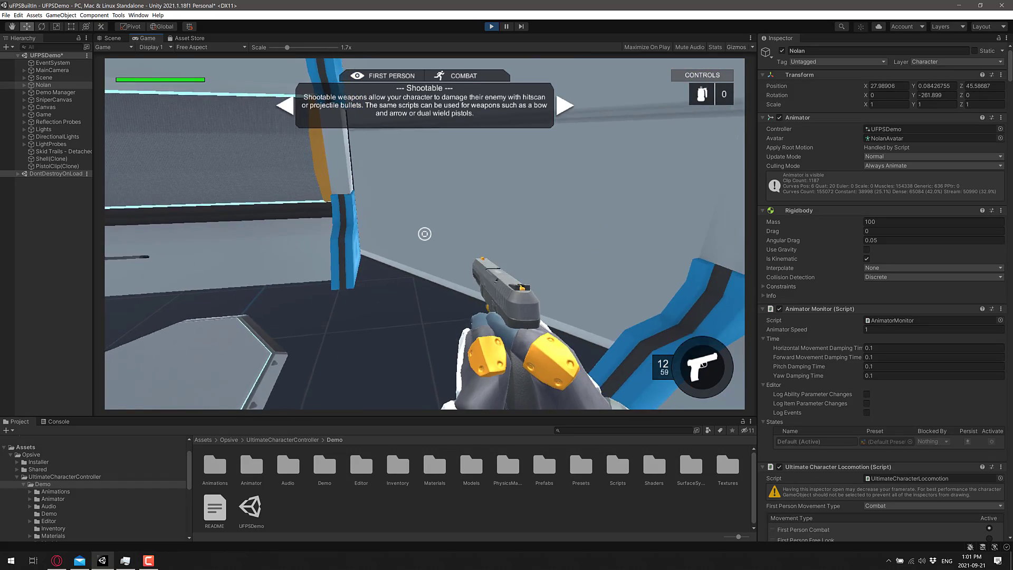
pyautogui.press('s')
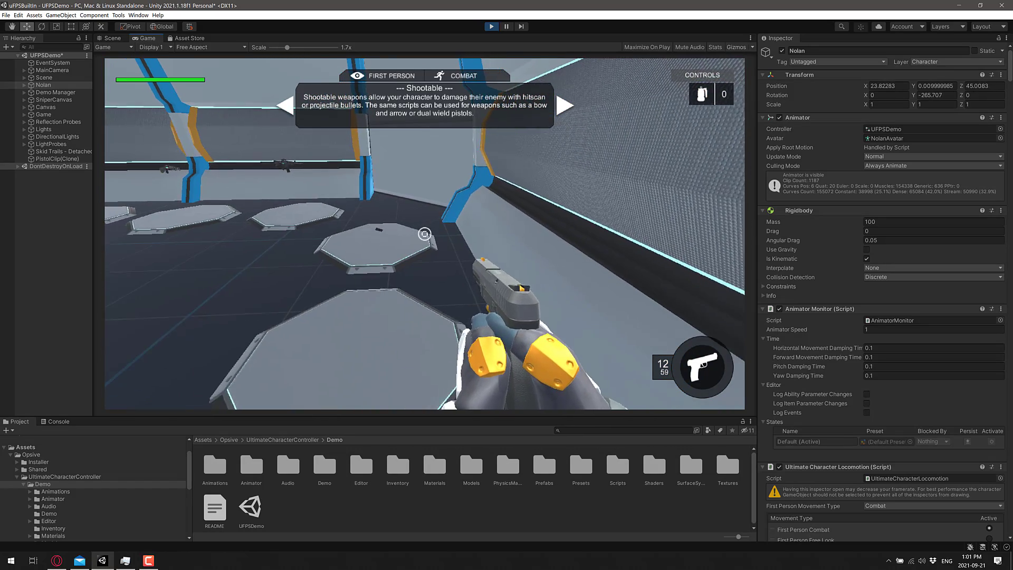
pyautogui.press('w')
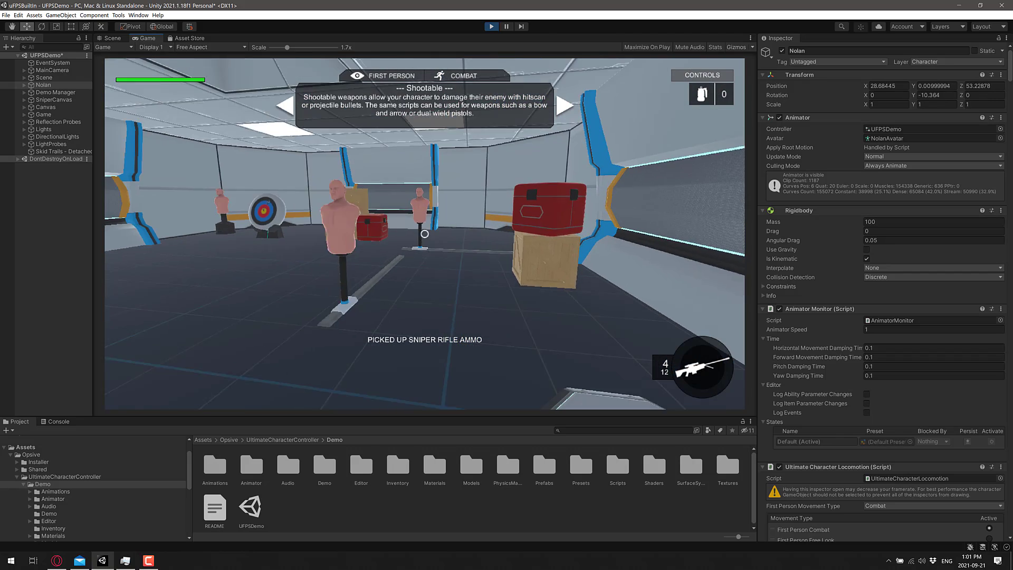
pyautogui.rightClick(424, 234)
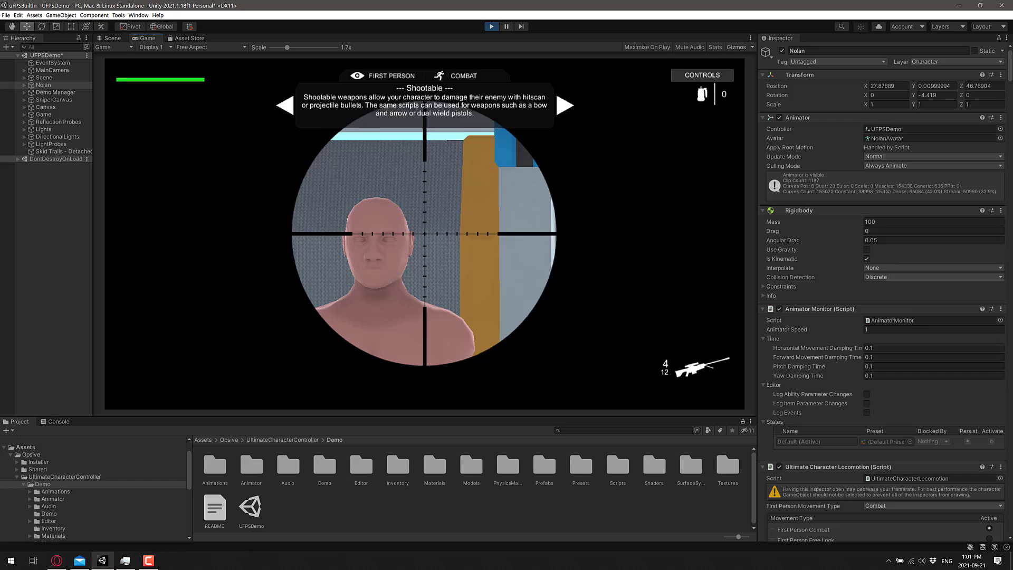
pyautogui.click(424, 234)
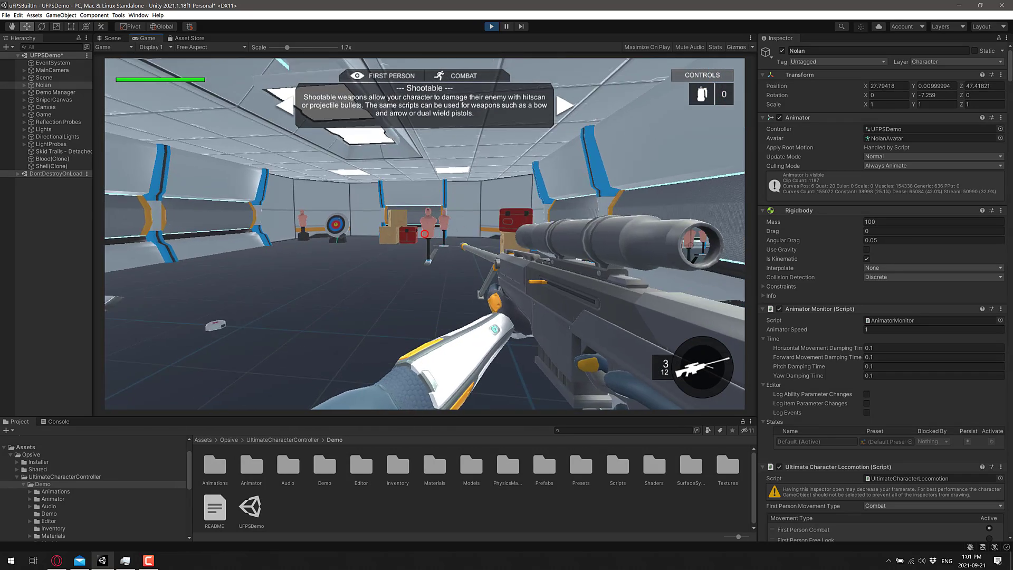
pyautogui.press('w')
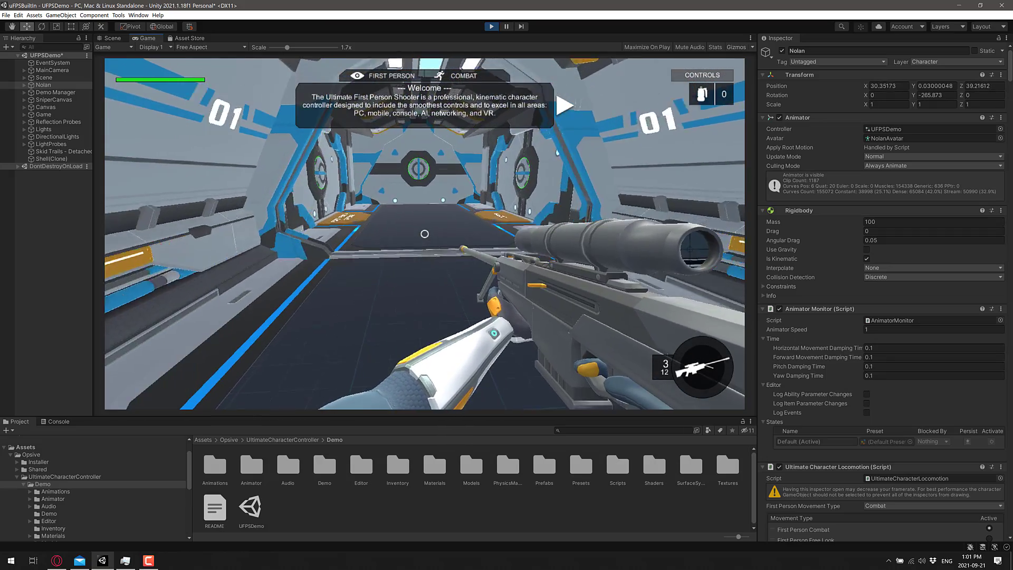
# Walk down the corridor past First Person Springs and up the ramp into the room
pyautogui.press('w')
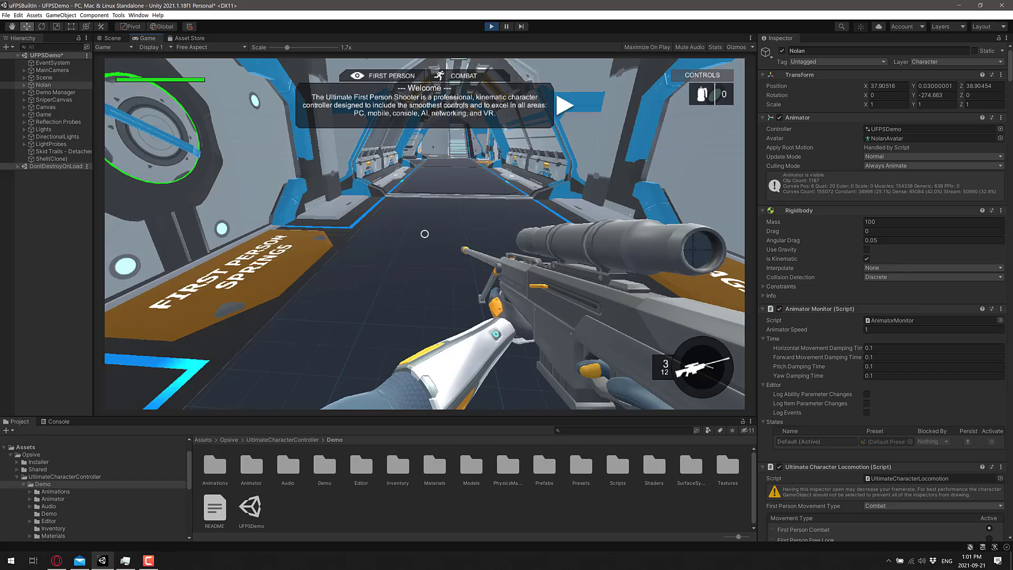
pyautogui.press('w')
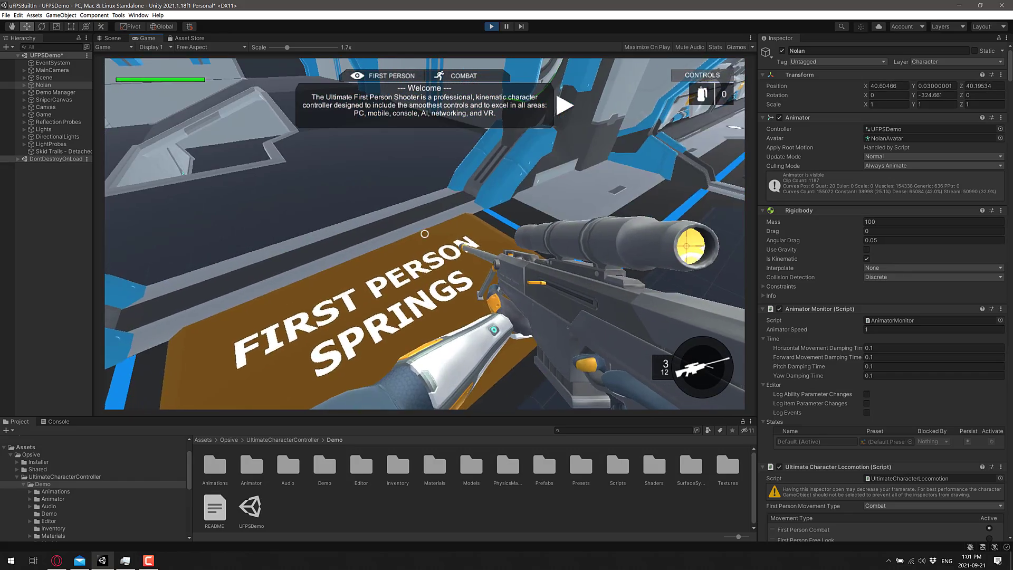
pyautogui.press('w')
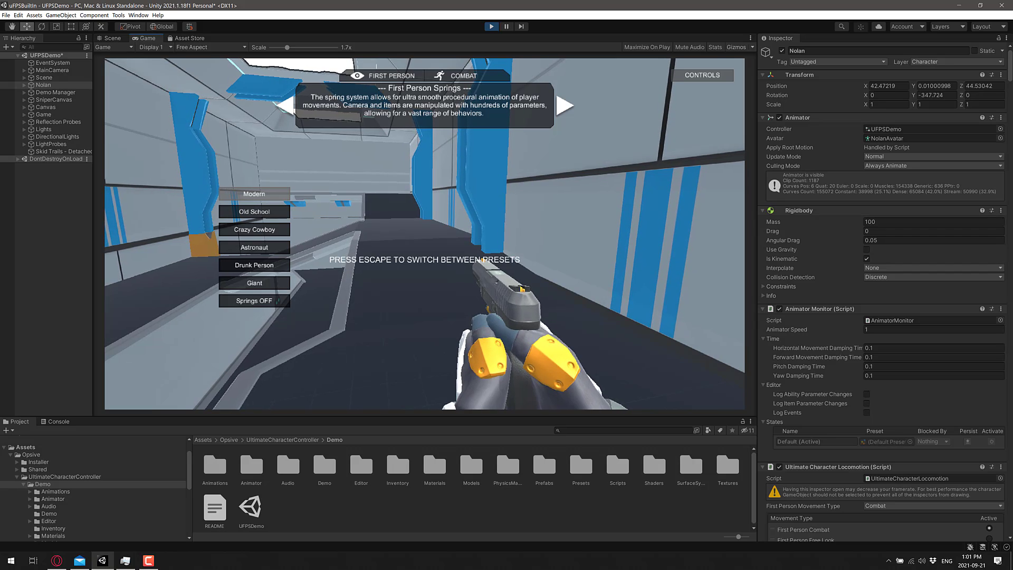
pyautogui.press('w')
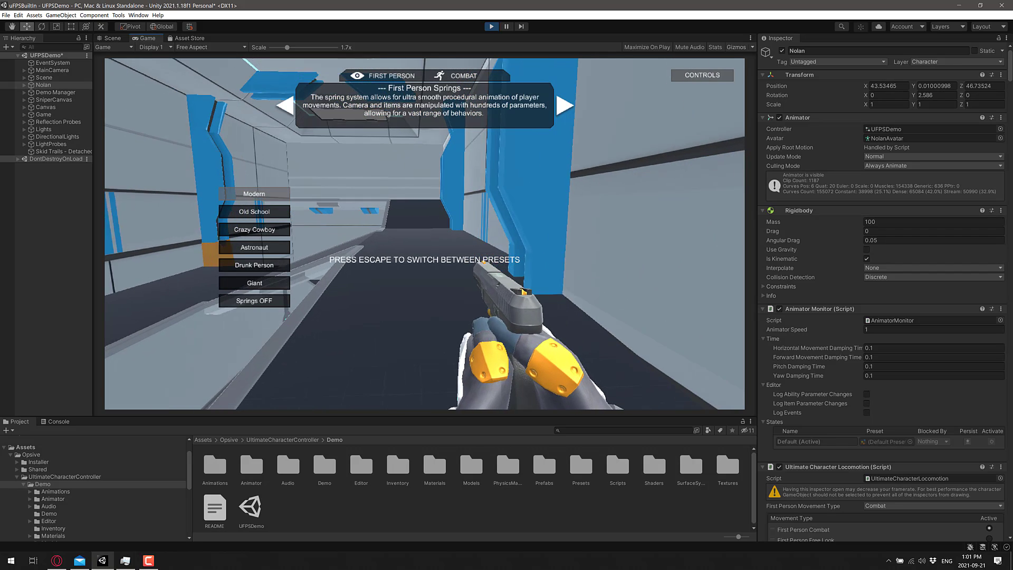
pyautogui.press('w')
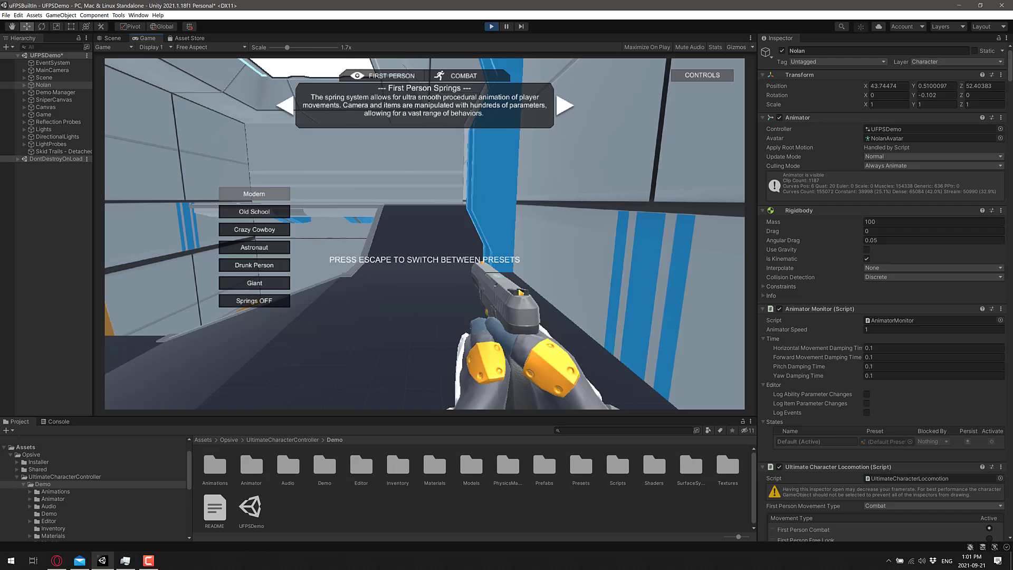
pyautogui.press('w')
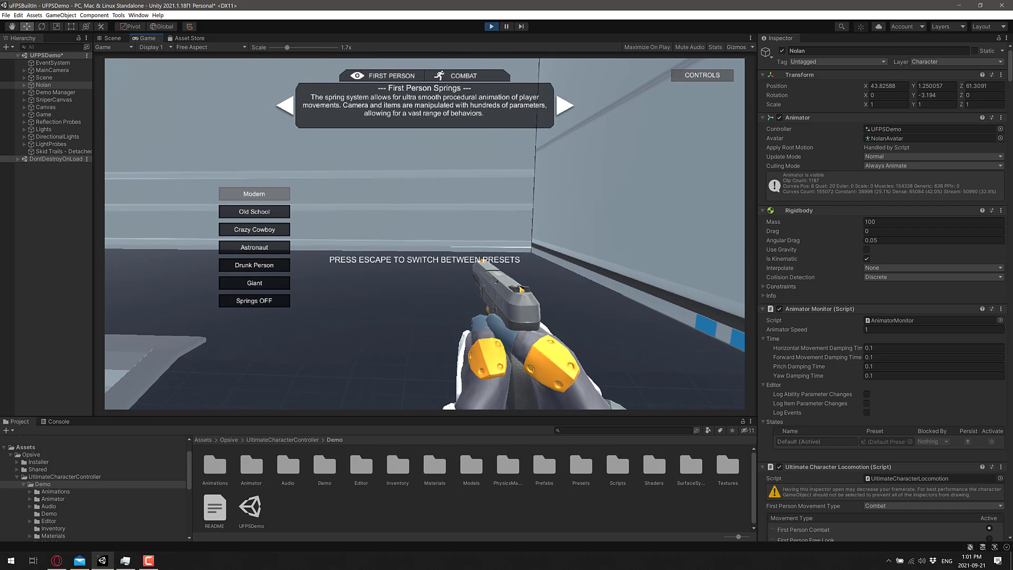
# Try the Astronaut, Giant and Drunk Person spring presets, then switch back to Modern
pyautogui.press('Escape')
pyautogui.click(248, 247)
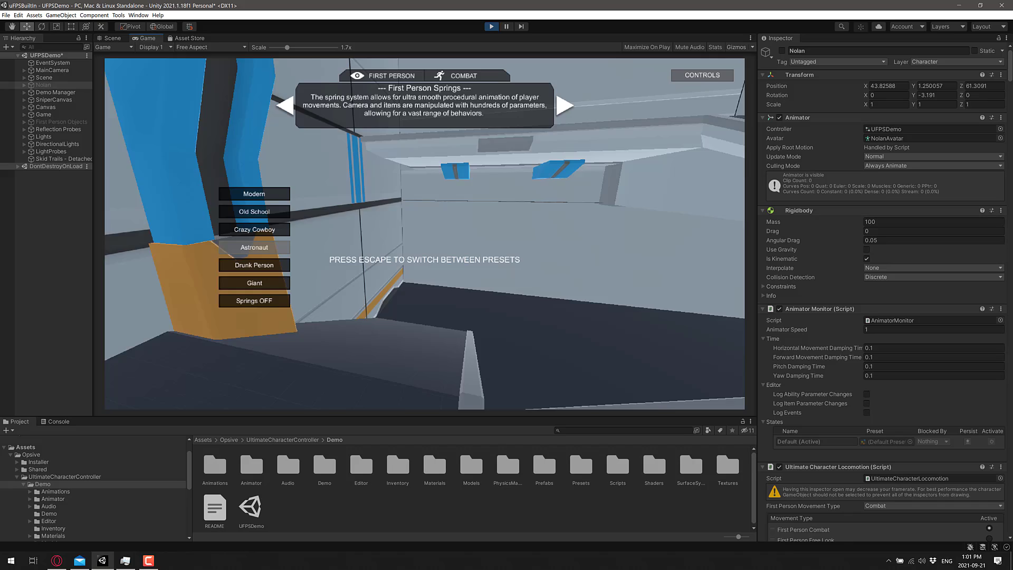
pyautogui.press('Escape')
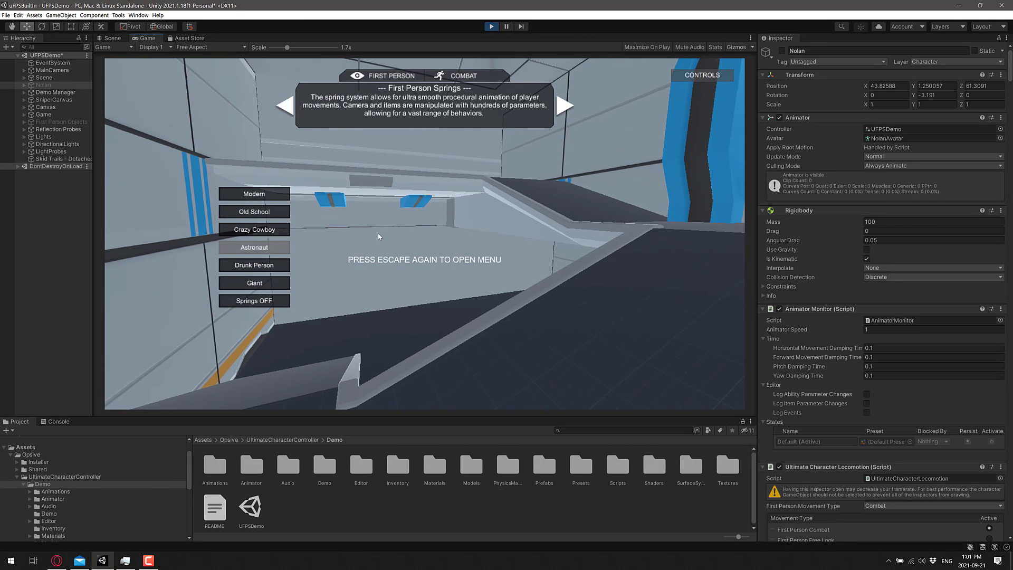
pyautogui.click(255, 284)
pyautogui.press('Escape')
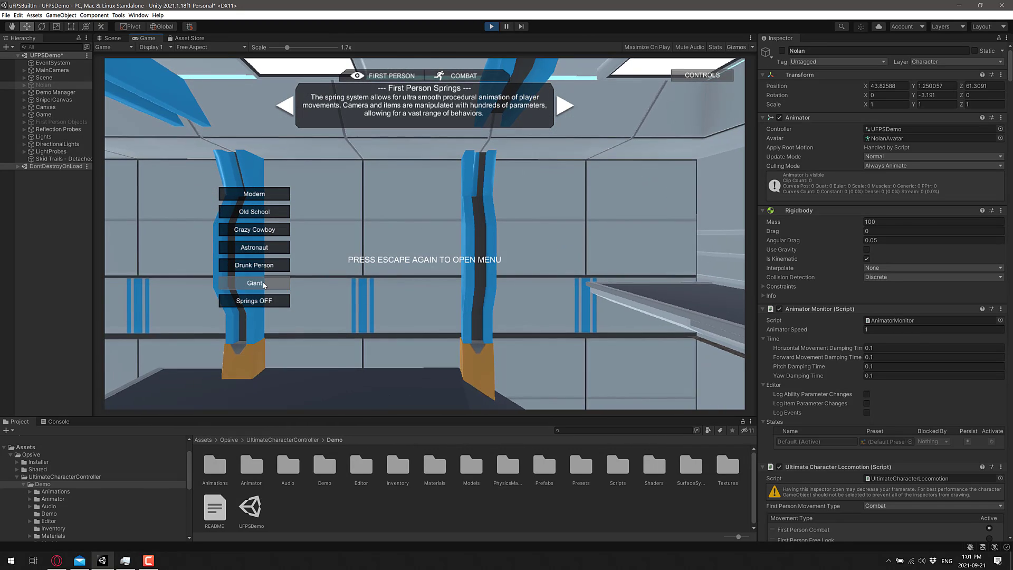
pyautogui.click(229, 262)
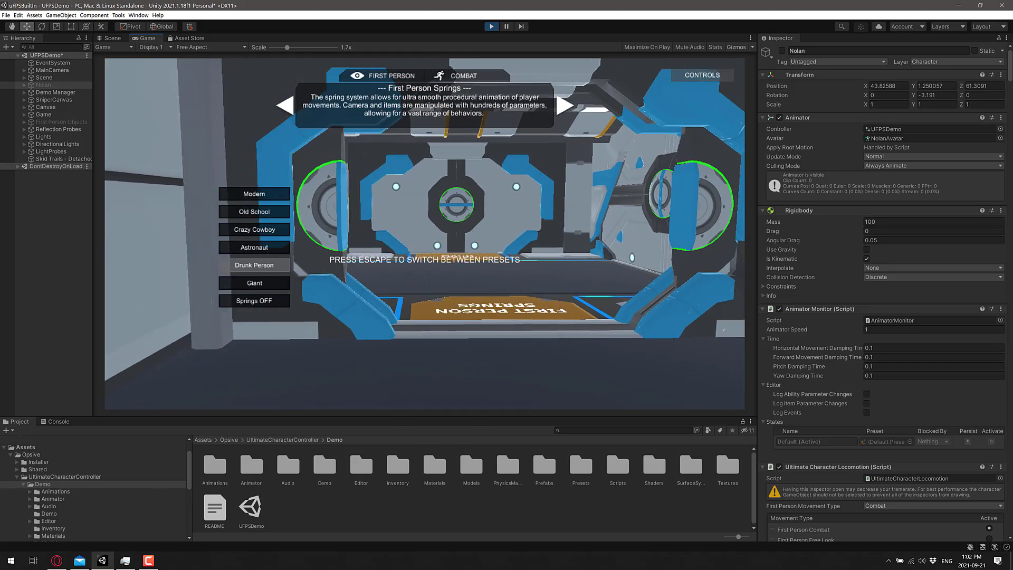
pyautogui.click(273, 199)
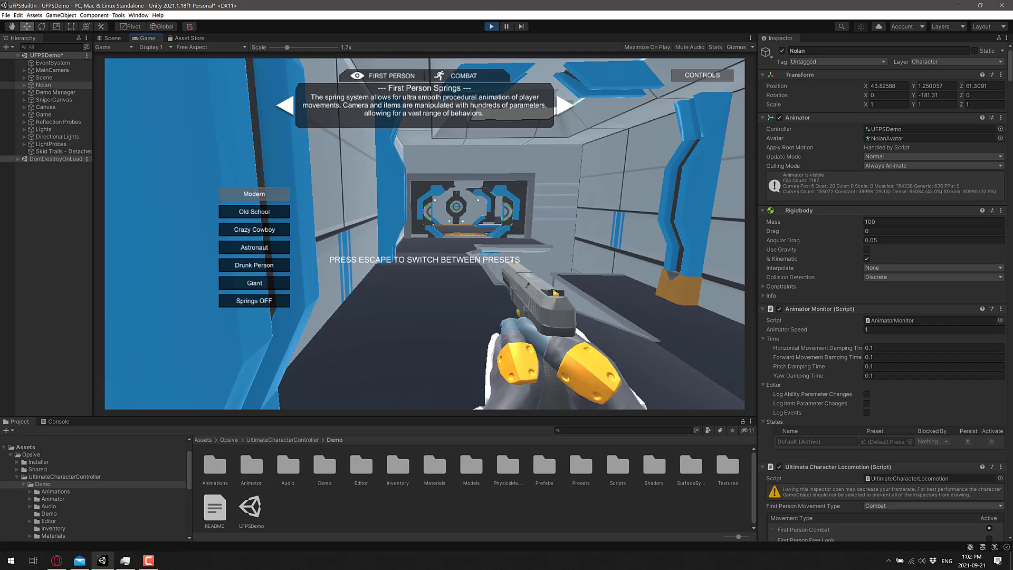
# Walk into the Magic room, cast two fireballs, then continue down the corridor
pyautogui.press('w')
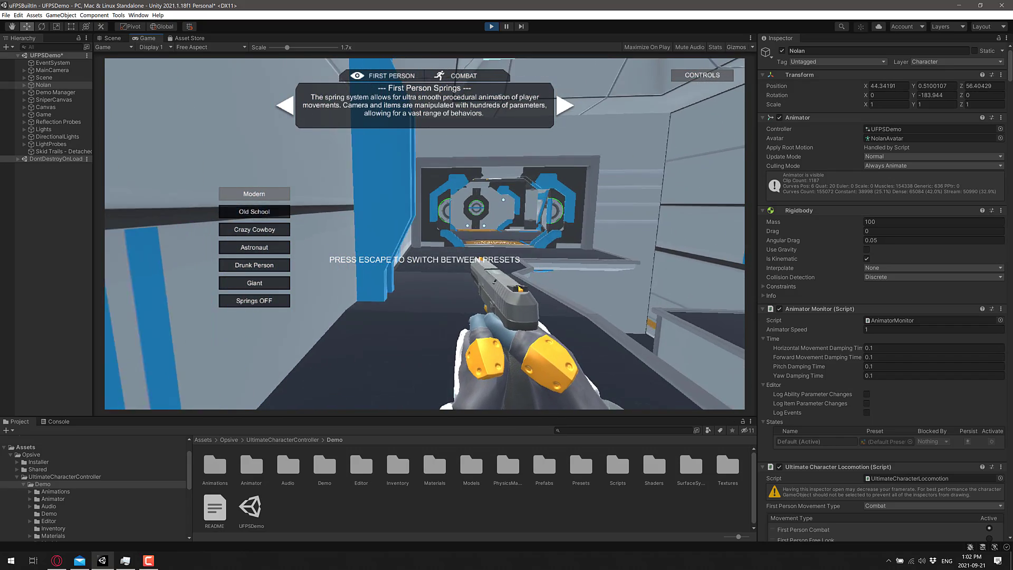
pyautogui.press('w')
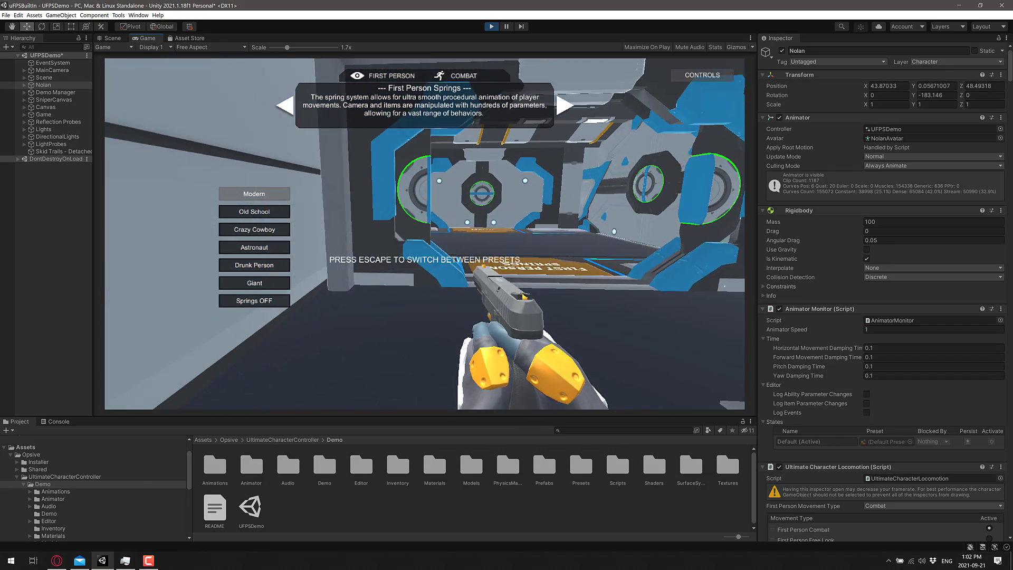
pyautogui.press('w')
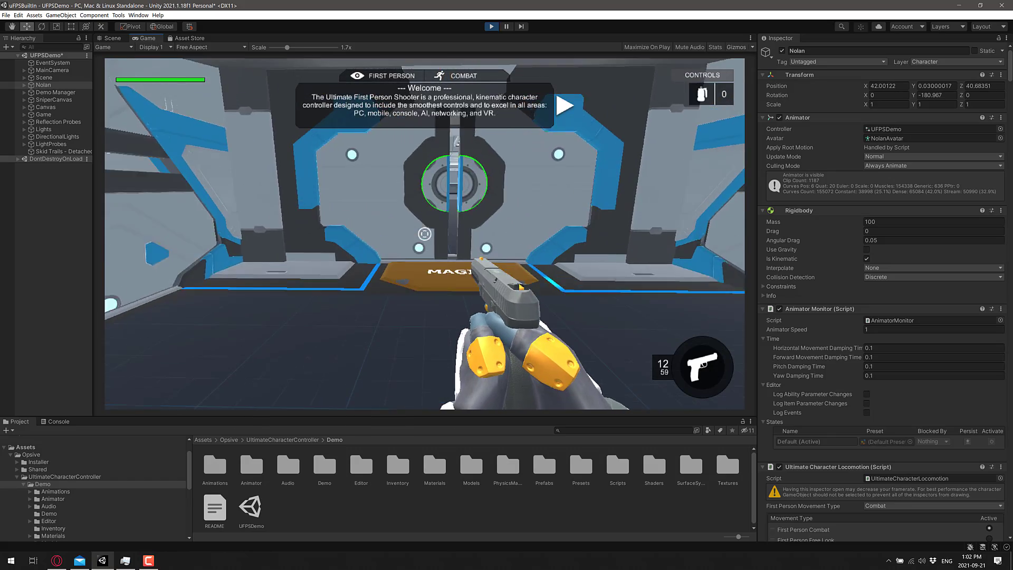
pyautogui.press('w')
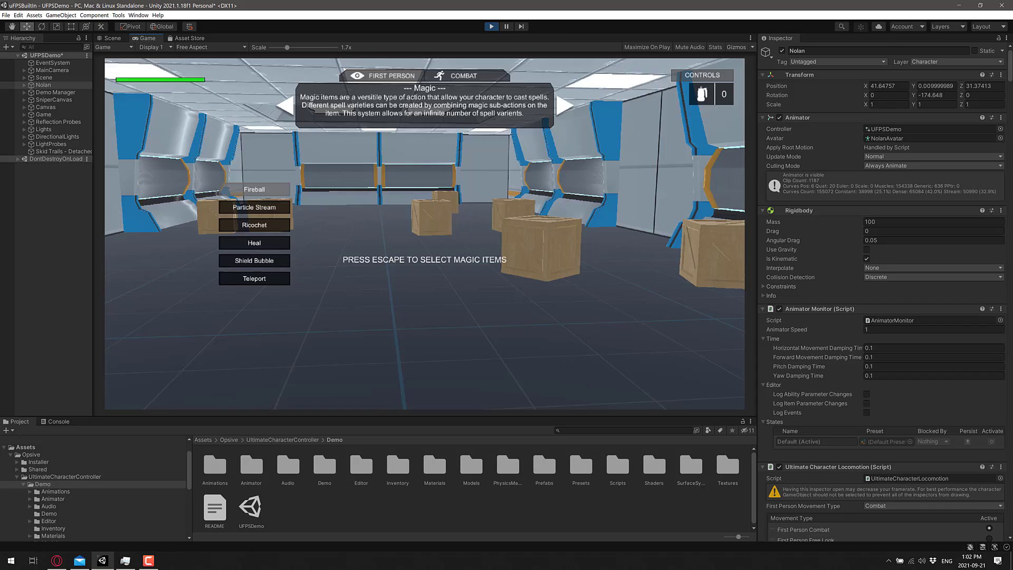
pyautogui.click(425, 233)
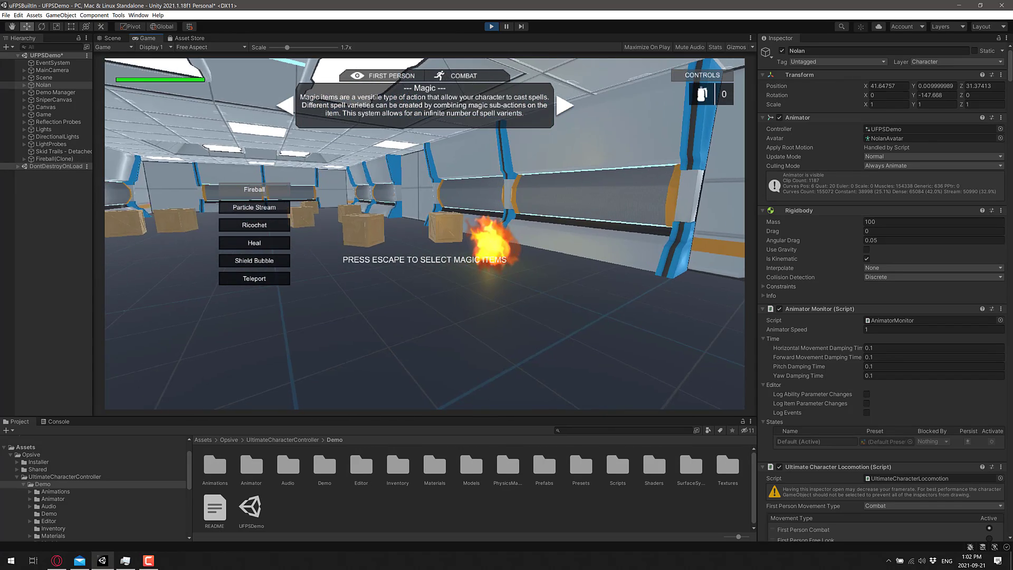
pyautogui.click(425, 232)
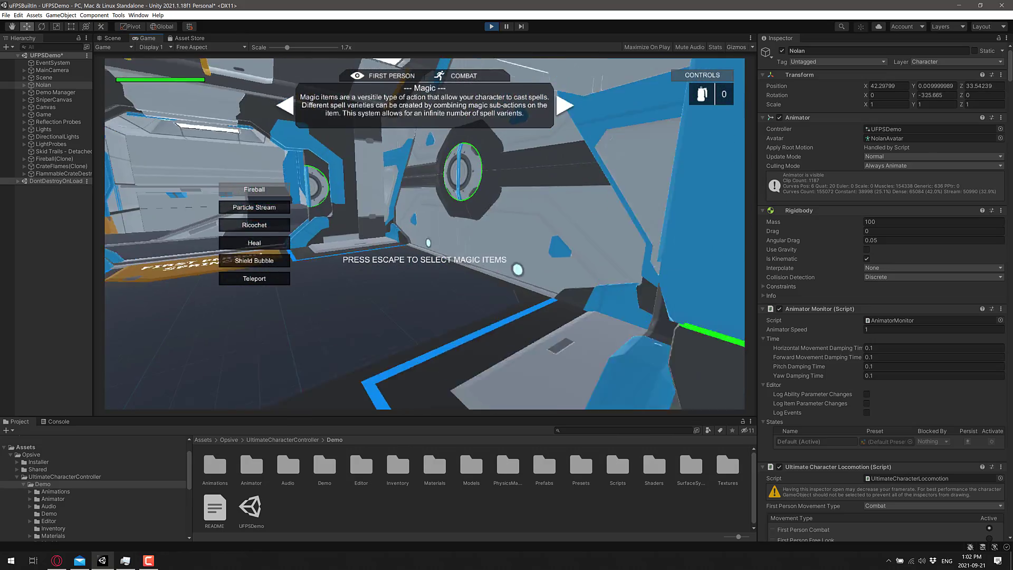
pyautogui.press('w')
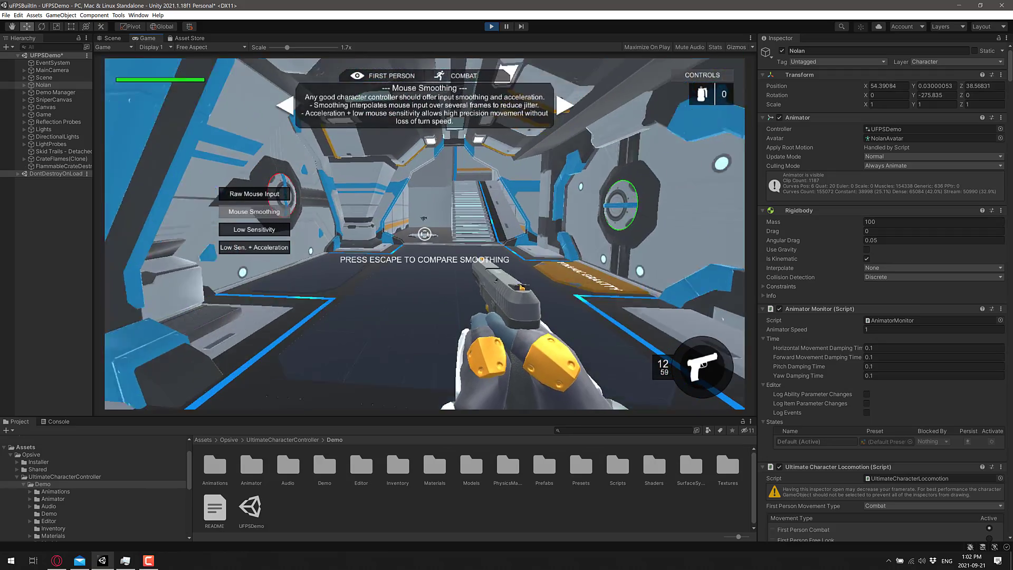
pyautogui.press('w')
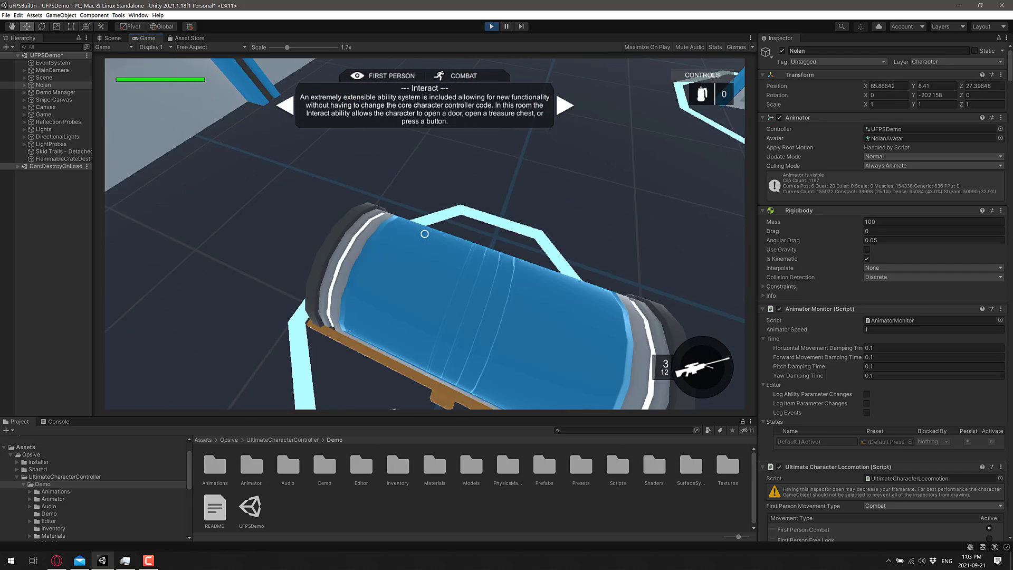
# Toggle the character between Free Look and Combat movement twice using the period key
pyautogui.press('.')
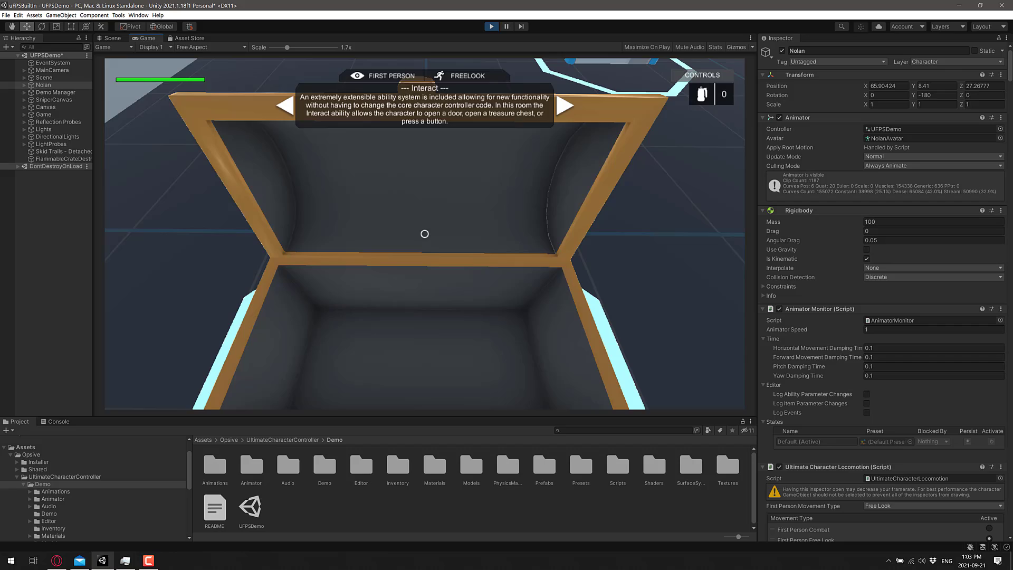
pyautogui.press('.')
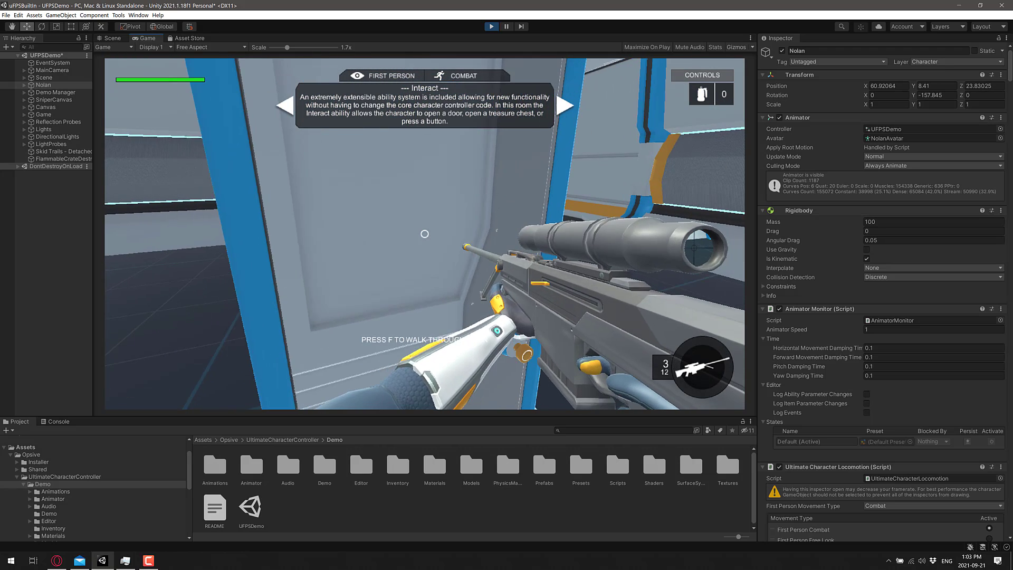
pyautogui.press('.')
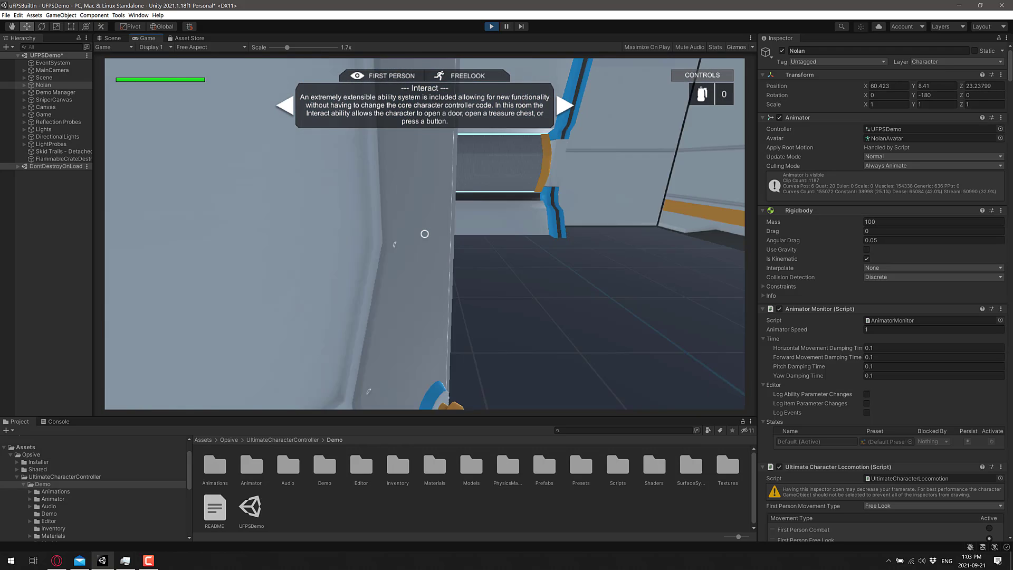
pyautogui.press('.')
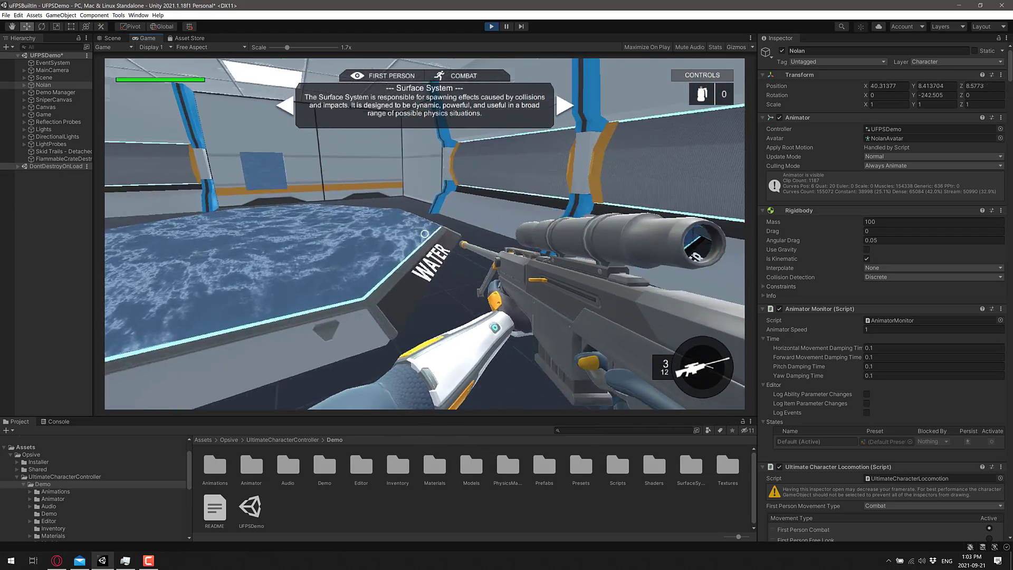
# Walk the character from the water floor onto the grass area
pyautogui.press('w')
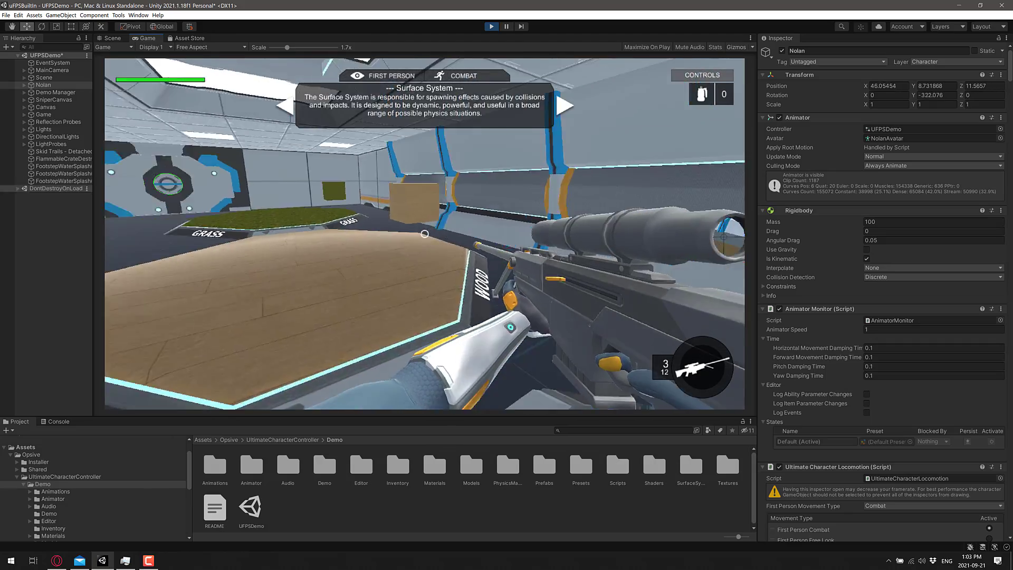
pyautogui.press('w')
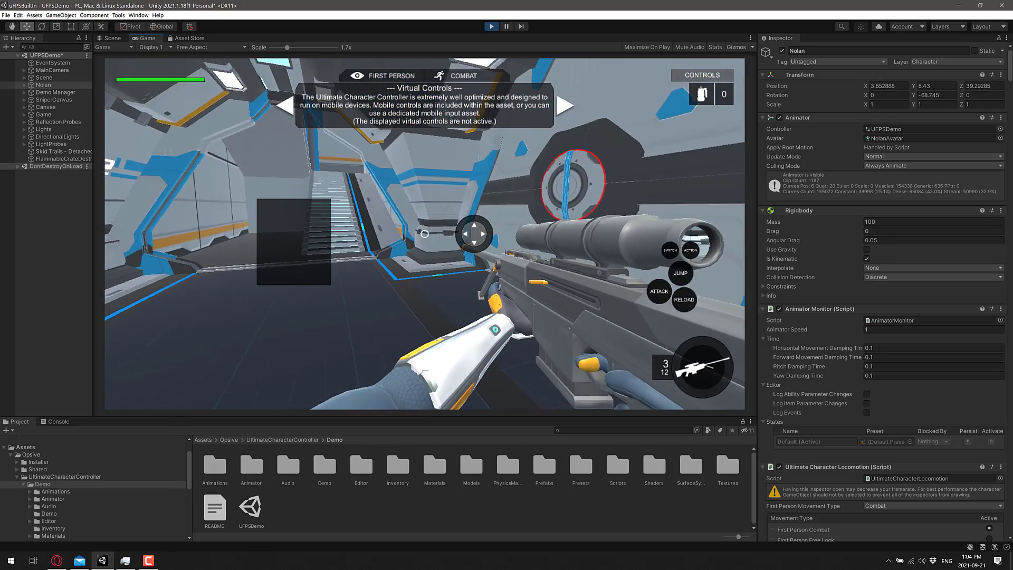
# Turn and walk forward past the Virtual Controls room toward Free Roam
pyautogui.press('w')
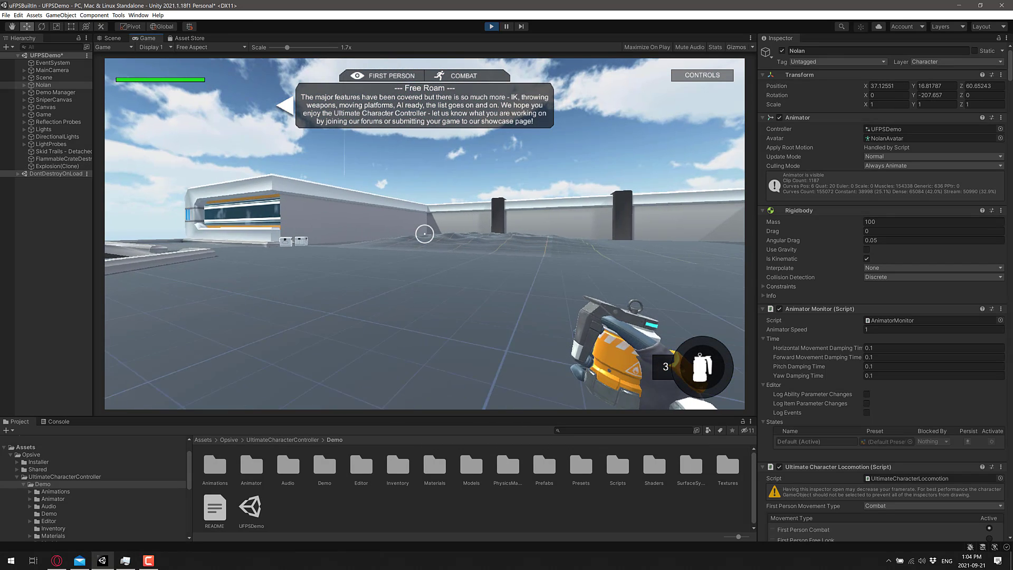
# Exit Play mode and scroll the Inspector through the Nolan character's Abilities list
pyautogui.press('Escape')
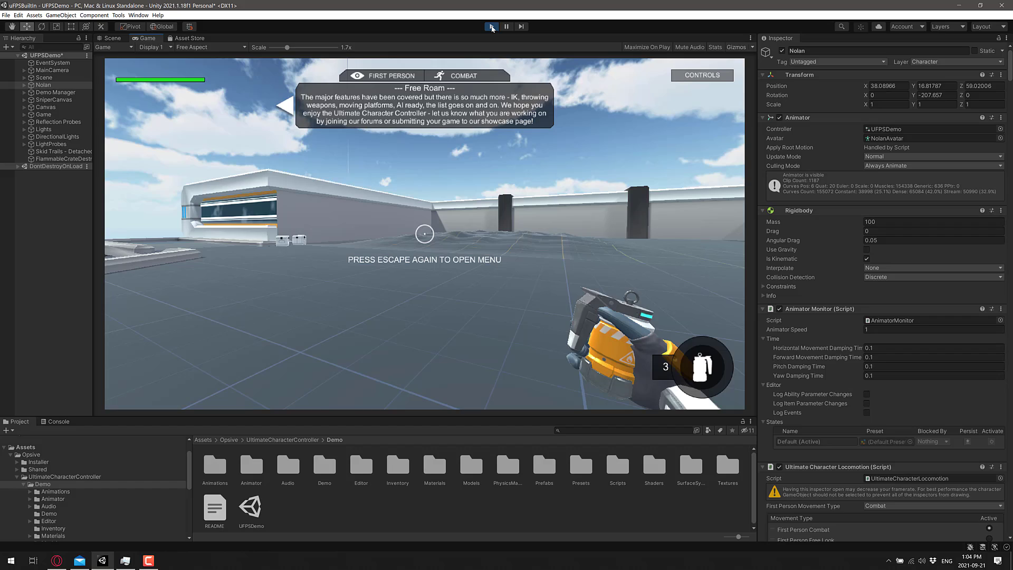
pyautogui.click(492, 27)
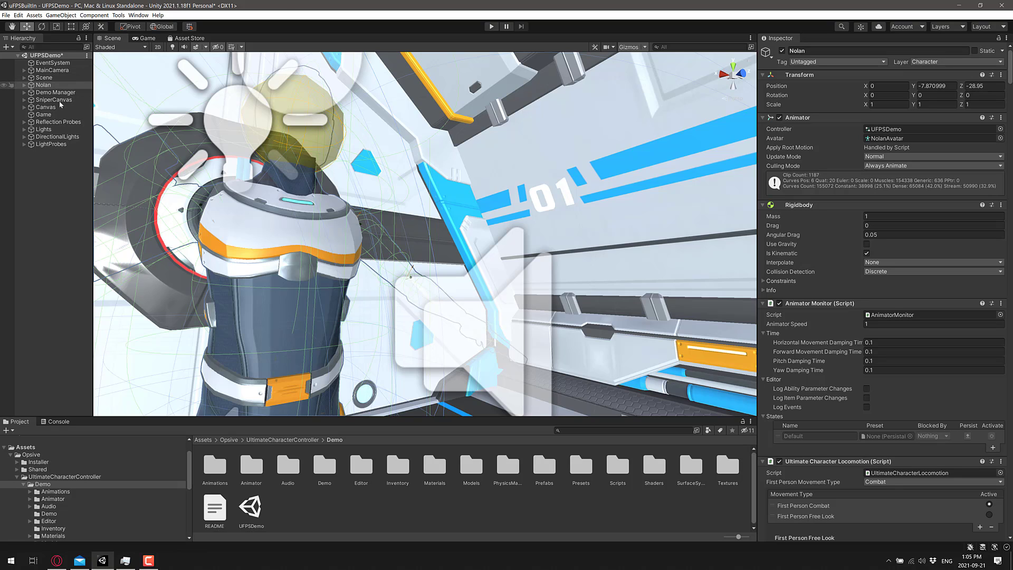
pyautogui.scroll(-3, 799, 258)
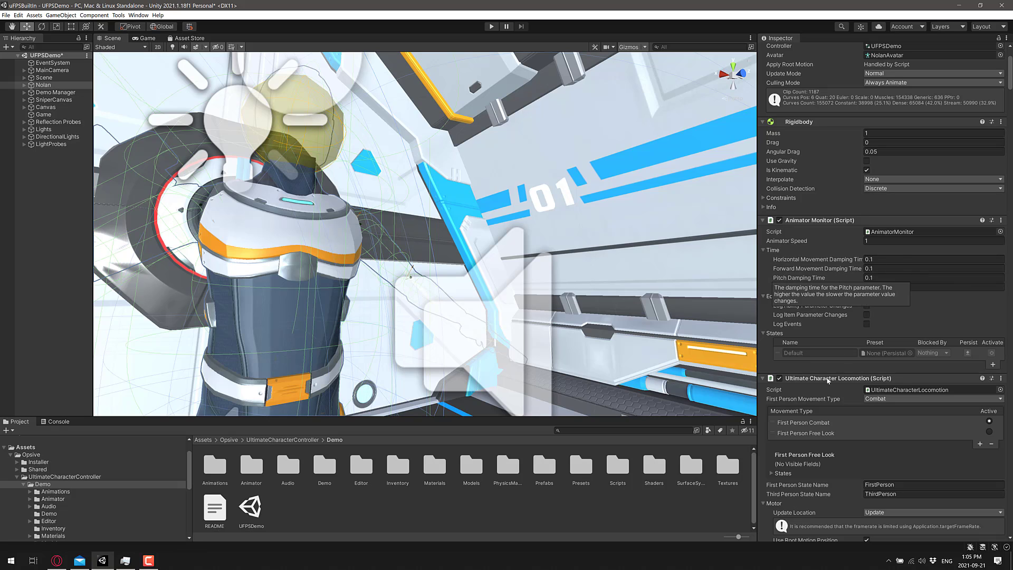
pyautogui.scroll(-3, 834, 381)
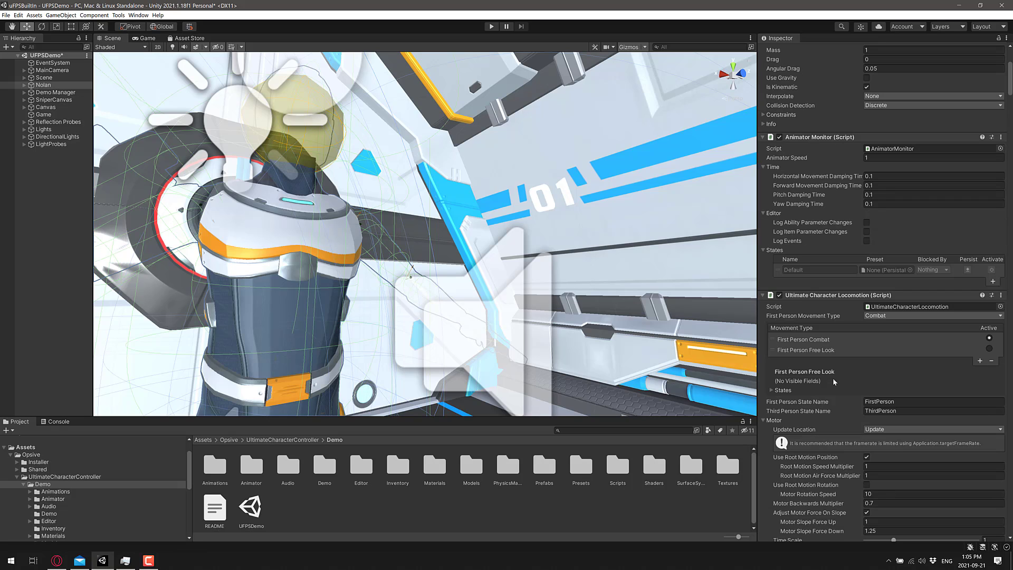
pyautogui.scroll(-3, 834, 376)
pyautogui.scroll(-3, 834, 379)
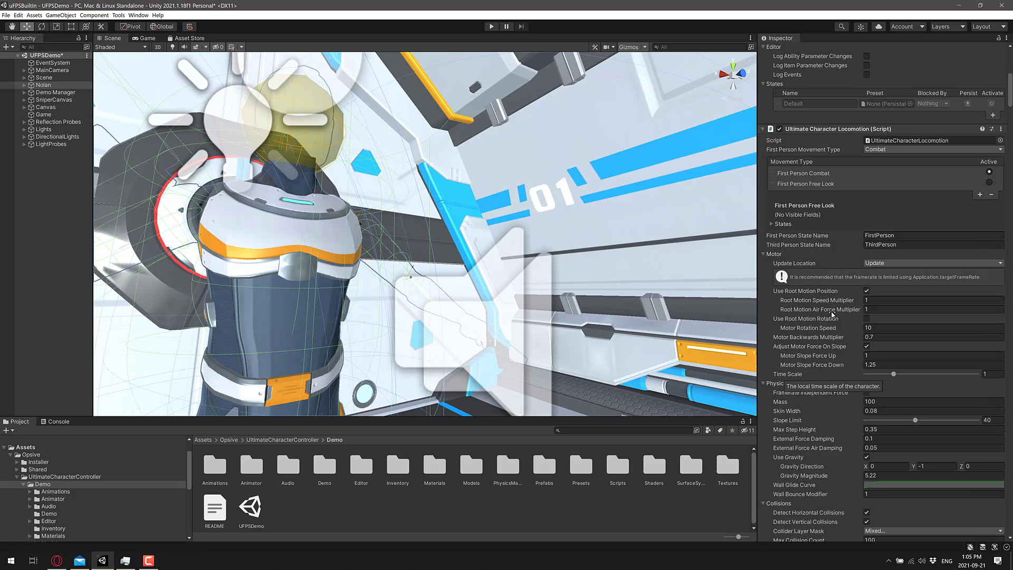
pyautogui.scroll(-3, 832, 314)
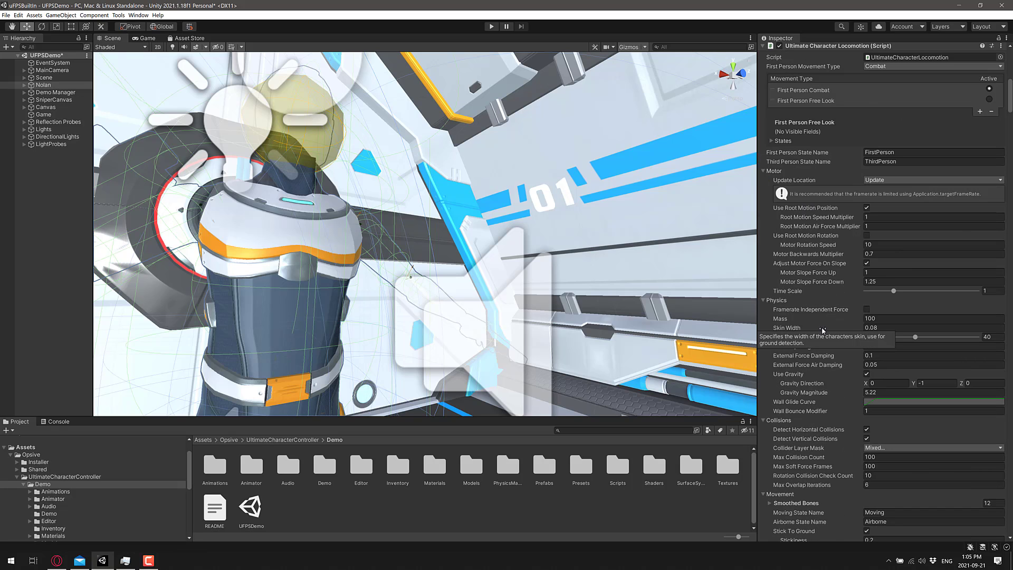
pyautogui.scroll(-9, 795, 353)
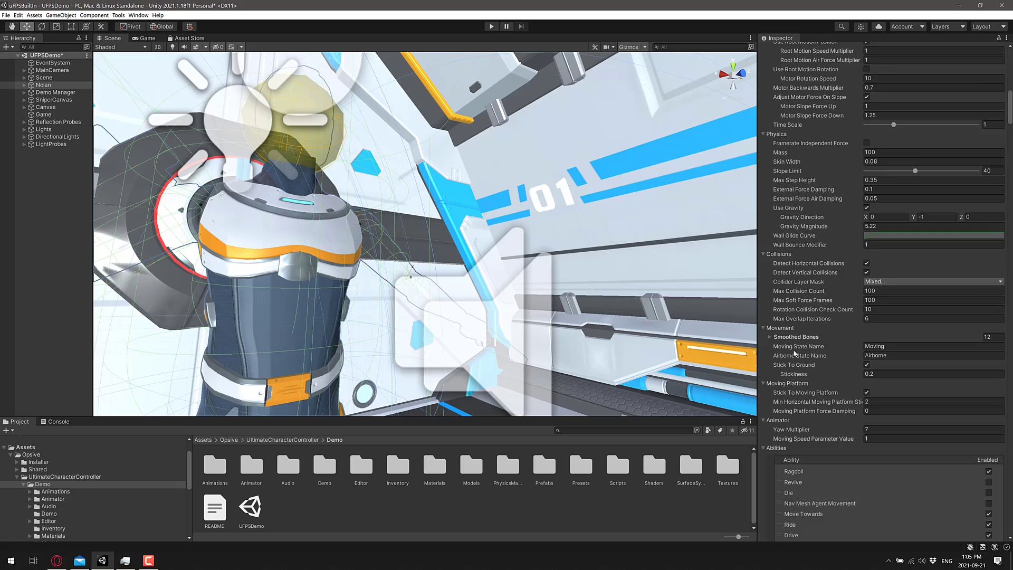
pyautogui.scroll(-3, 795, 353)
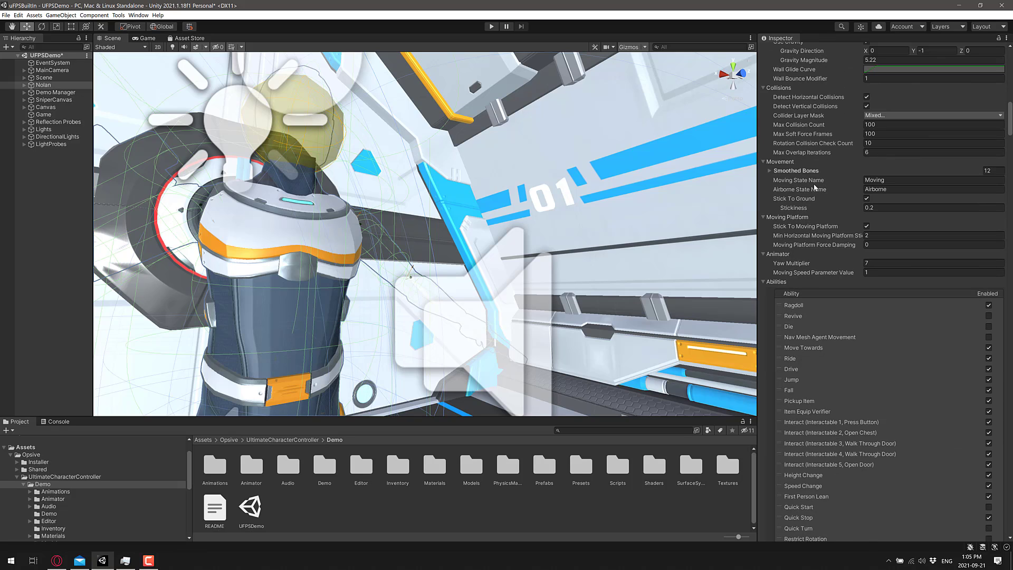
pyautogui.scroll(-6, 813, 204)
pyautogui.scroll(3, 813, 147)
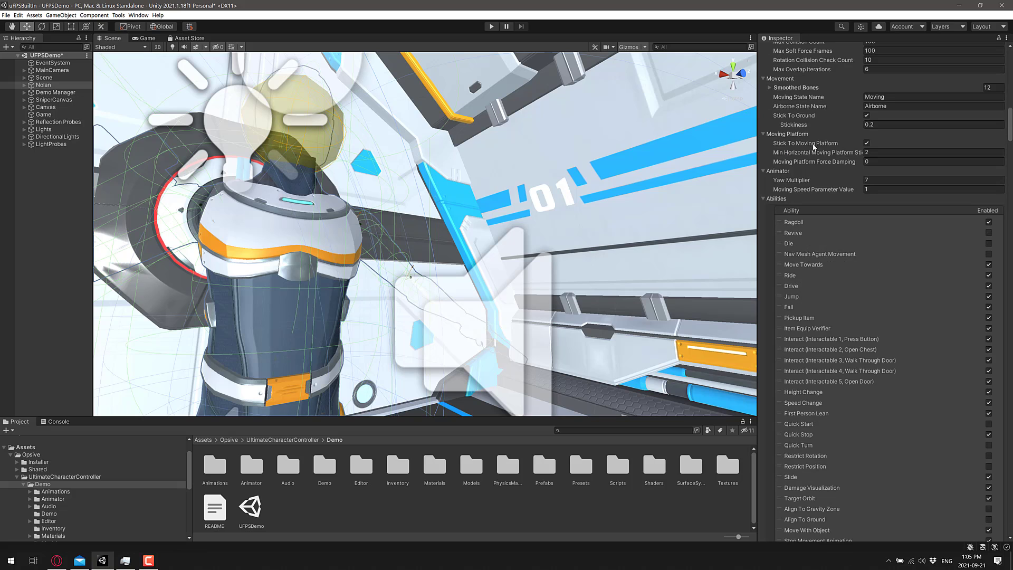
pyautogui.scroll(6, 826, 119)
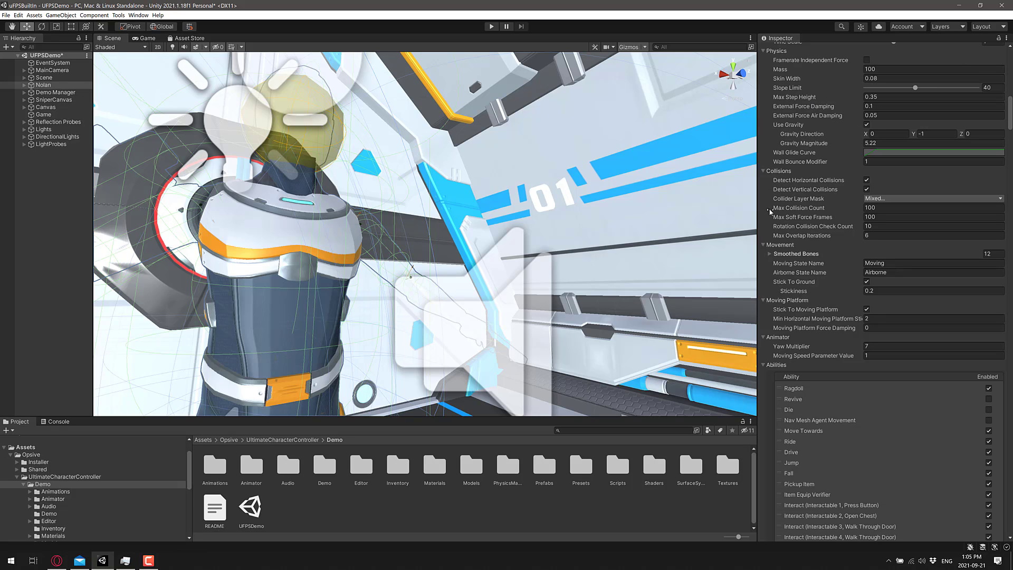
# Collapse and re-expand Item Abilities, then scroll through Effects and States to Inventory and Item Set Manager
pyautogui.scroll(-9, 817, 232)
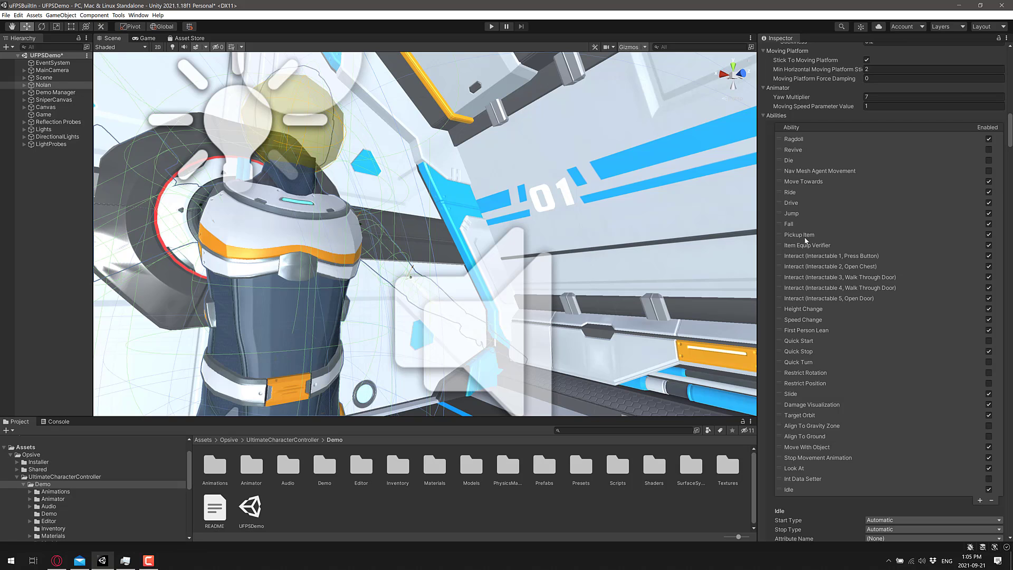
pyautogui.scroll(-5, 841, 349)
pyautogui.scroll(-8, 839, 344)
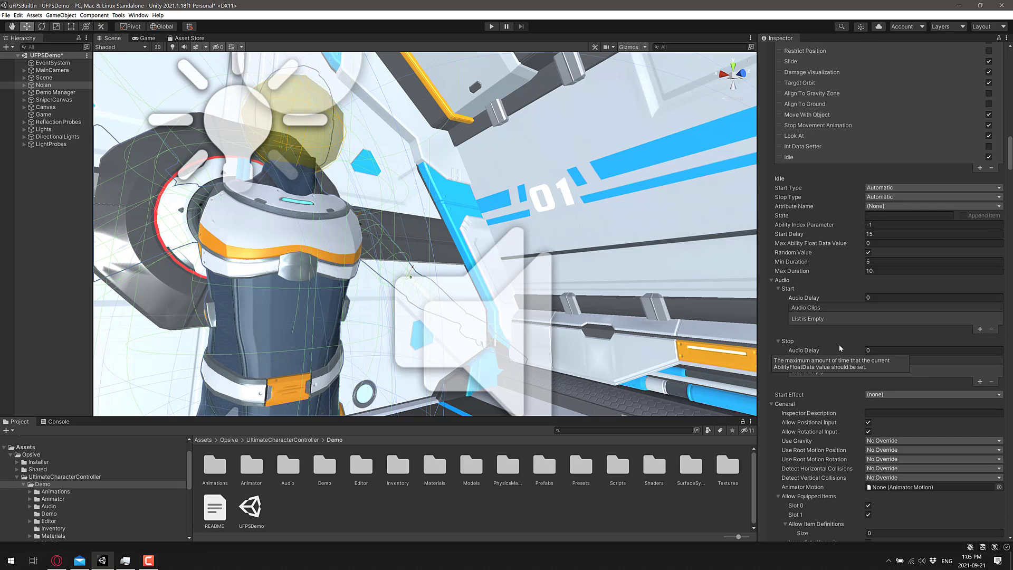
pyautogui.scroll(-2, 838, 343)
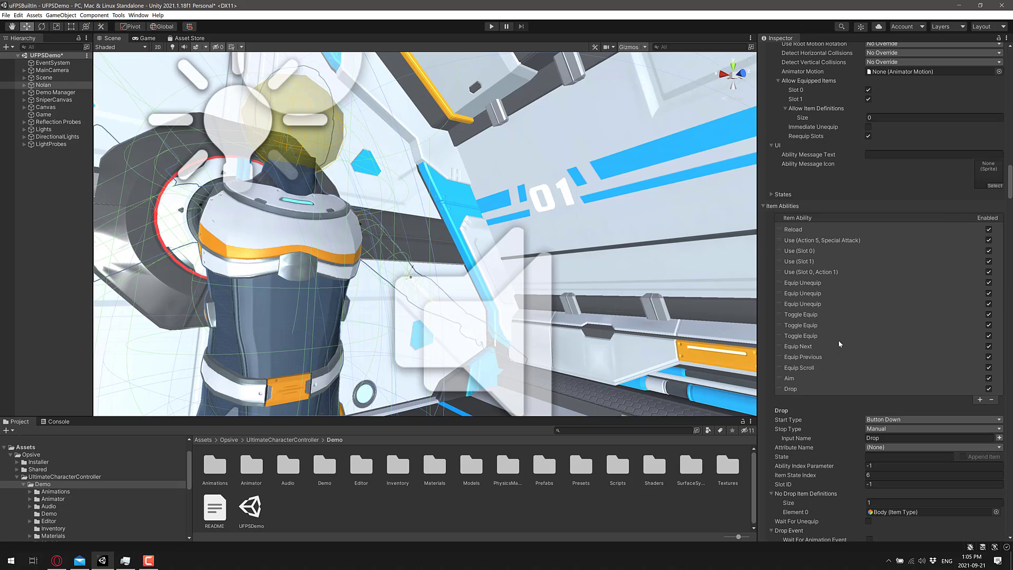
pyautogui.click(764, 205)
pyautogui.click(764, 206)
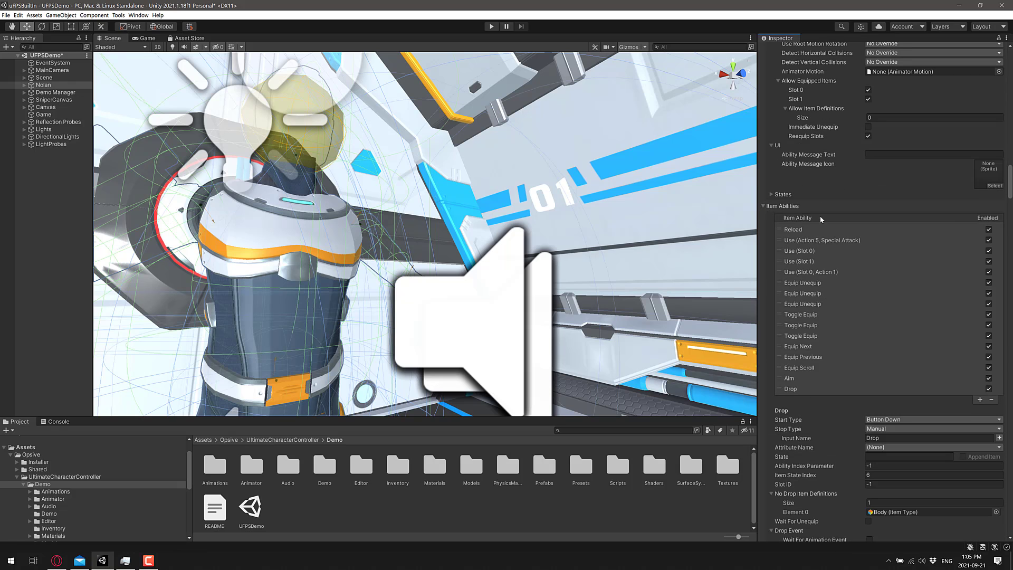
pyautogui.scroll(-3, 800, 334)
pyautogui.scroll(-3, 800, 334)
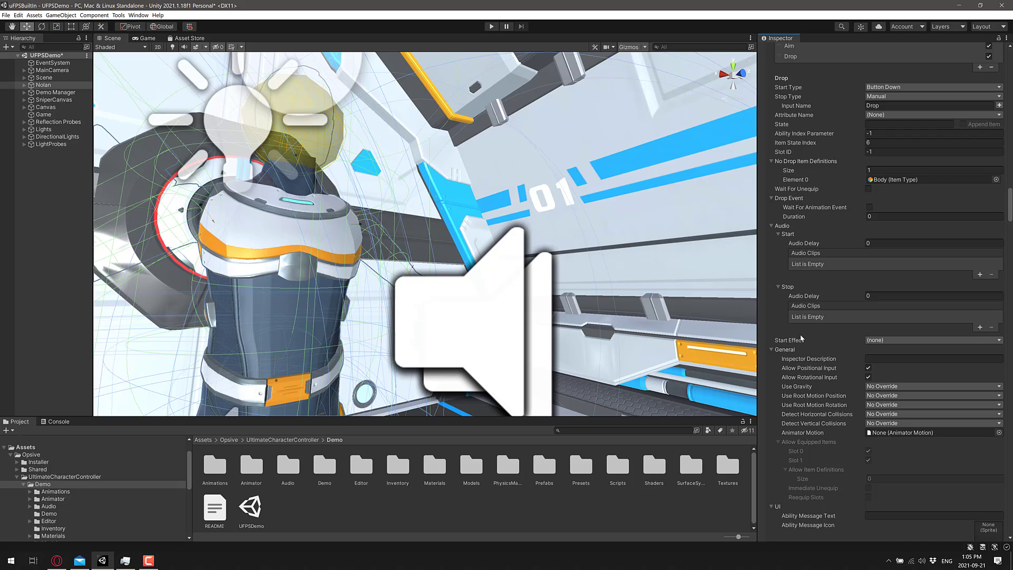
pyautogui.scroll(-6, 775, 299)
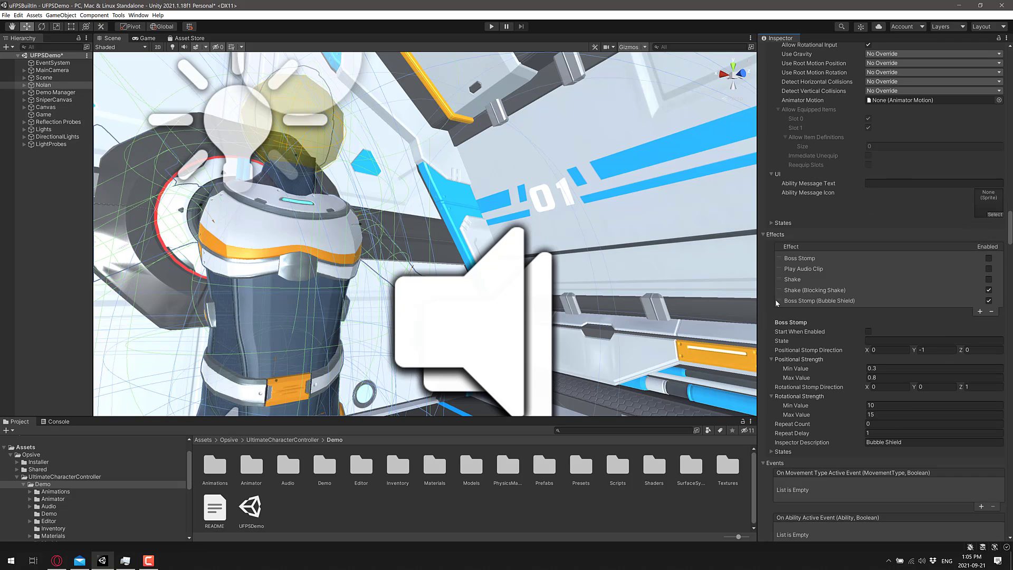
pyautogui.scroll(-6, 785, 331)
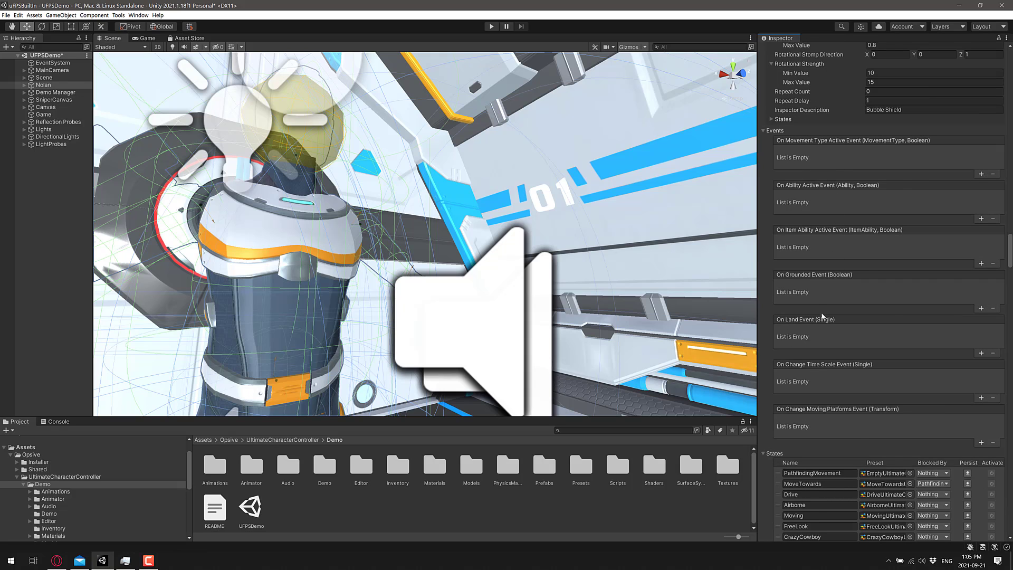
pyautogui.scroll(-5, 827, 295)
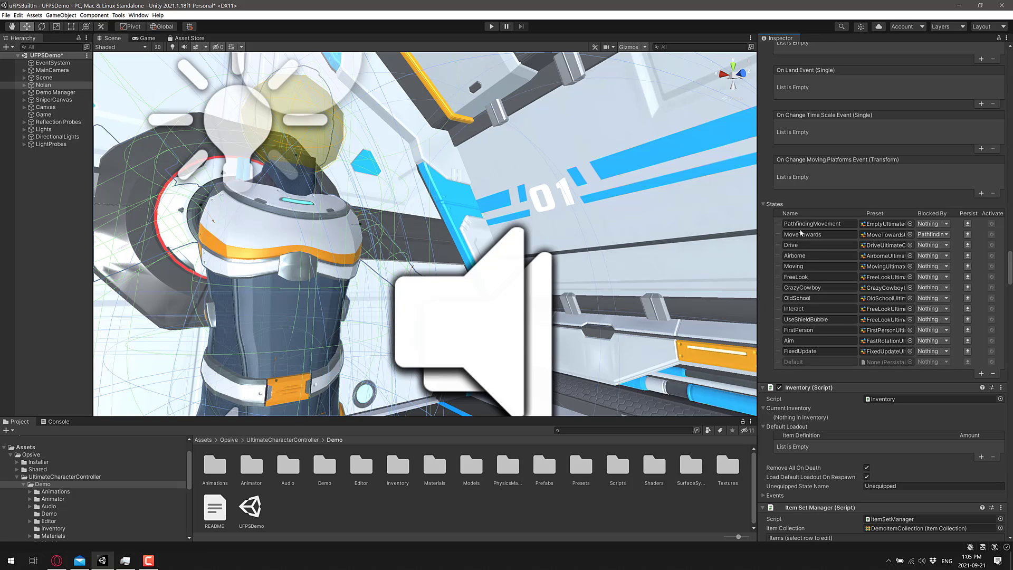
pyautogui.scroll(-2, 809, 340)
pyautogui.scroll(-4, 809, 339)
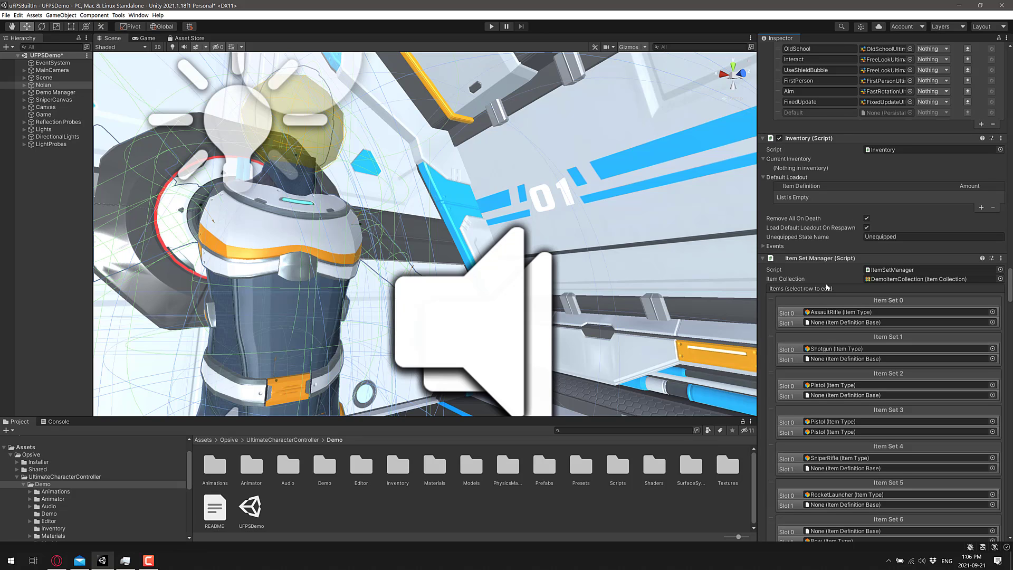
# Locate the AssaultRifle item asset and select the Bow item type in the Inventory folder
pyautogui.click(840, 312)
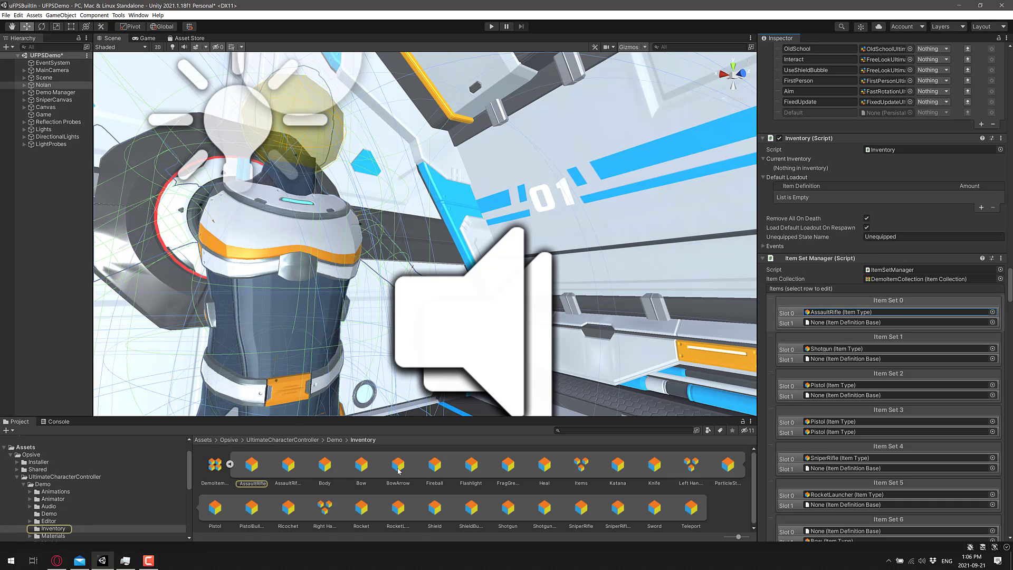
pyautogui.click(386, 478)
pyautogui.click(367, 464)
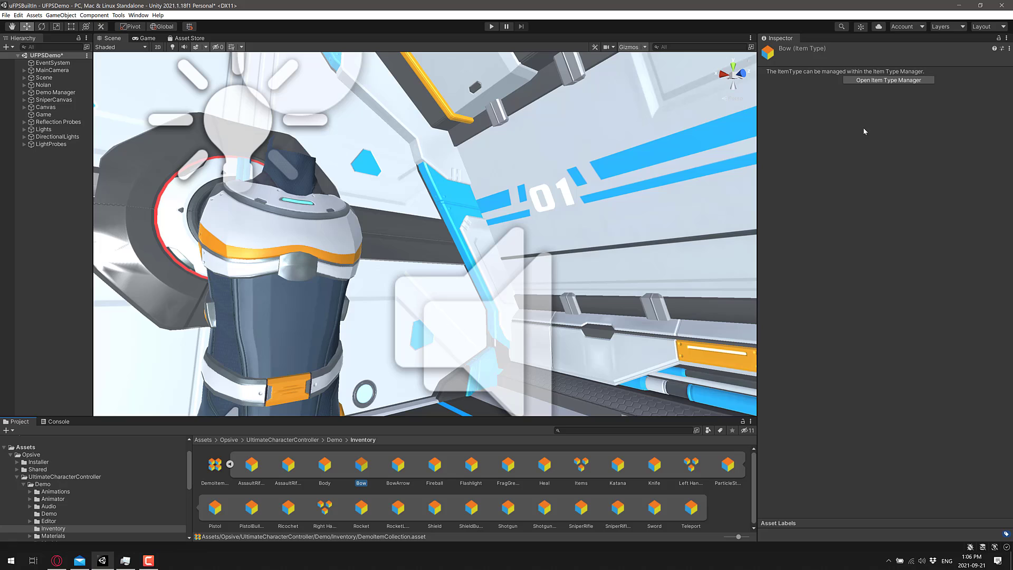
# Review the full item type list in the Item Type Manager, then close it
pyautogui.click(890, 80)
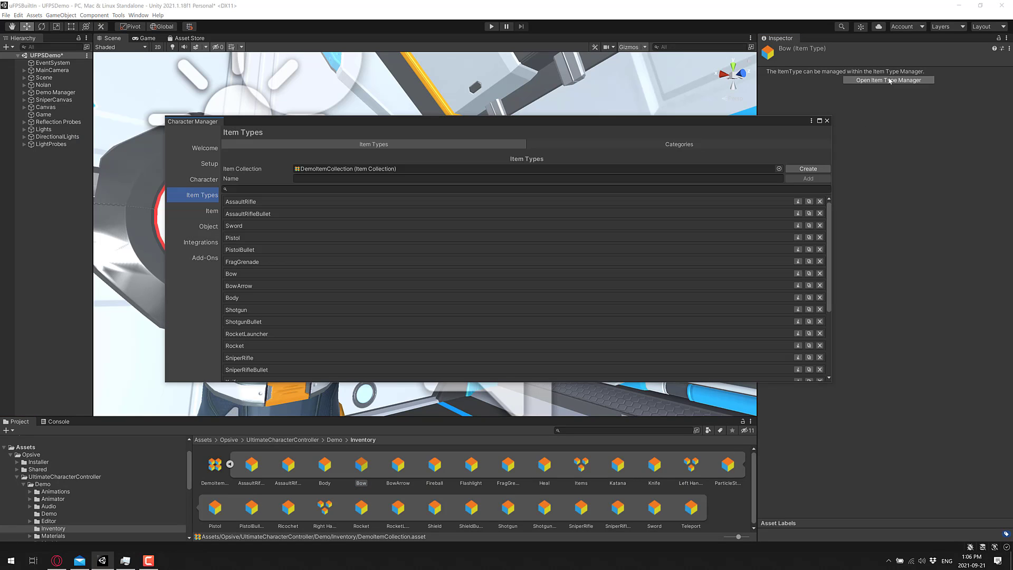
pyautogui.scroll(-5, 329, 314)
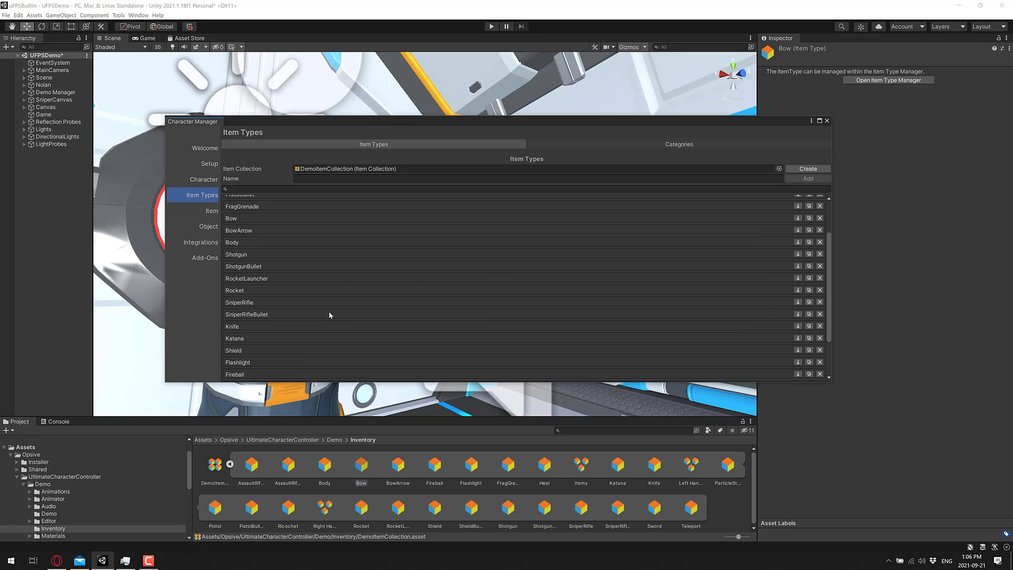
pyautogui.scroll(5, 330, 312)
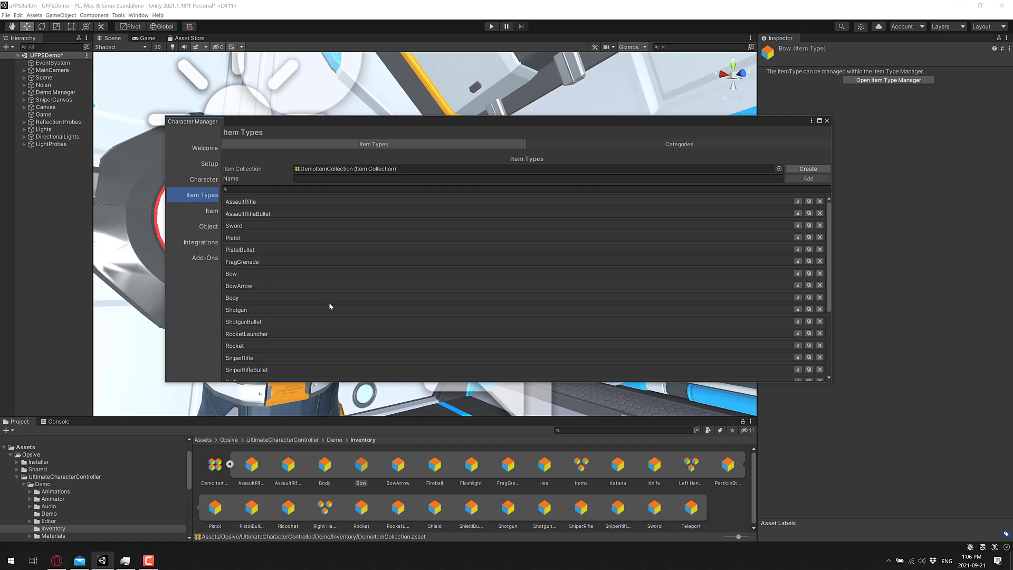
pyautogui.click(827, 121)
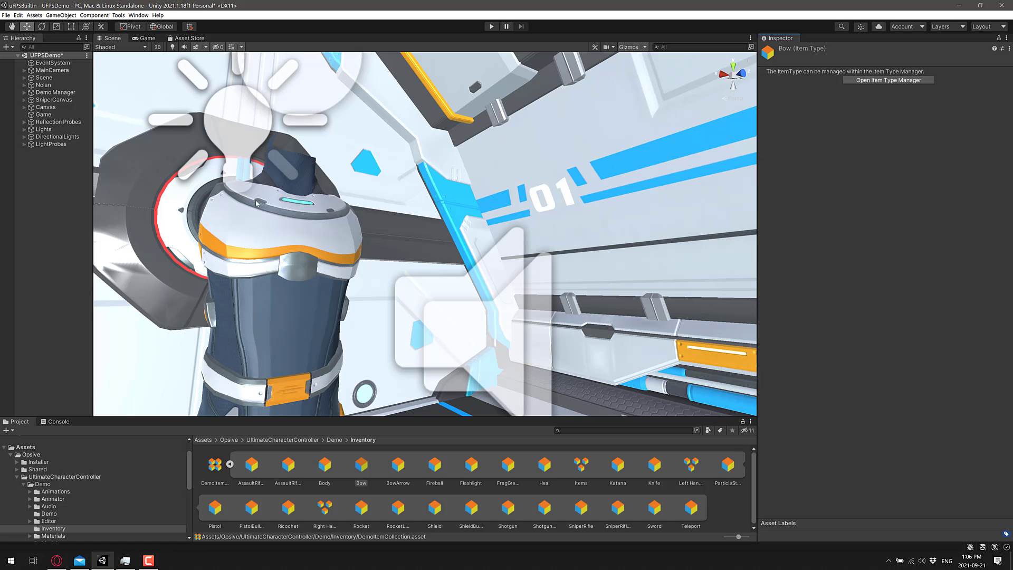
# Select Nolan and review its Item Set Manager, Character IK and Unity Input components
pyautogui.click(55, 85)
pyautogui.scroll(-5, 833, 411)
pyautogui.scroll(-20, 832, 411)
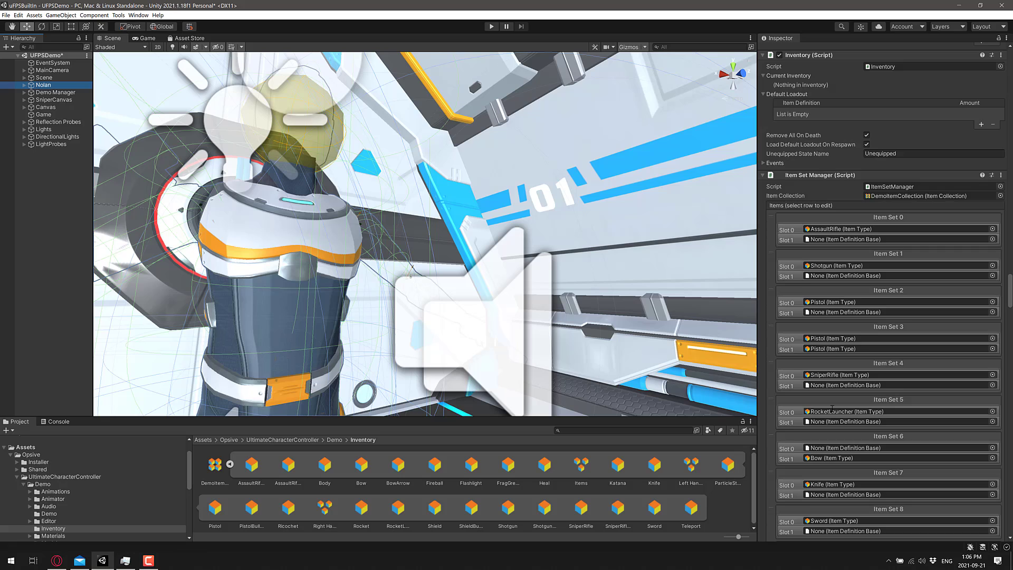
pyautogui.scroll(-8, 833, 411)
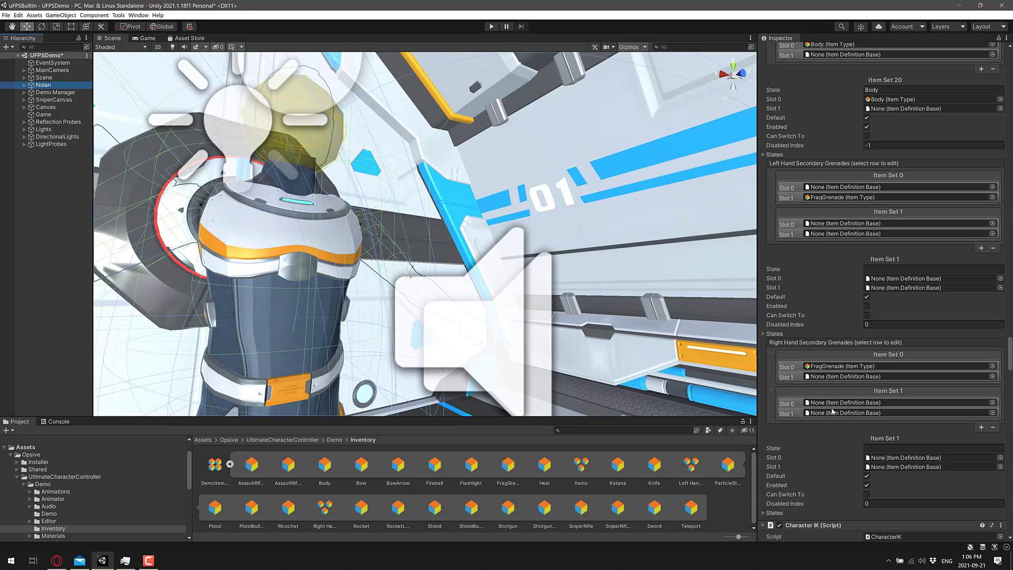
pyautogui.scroll(-8, 833, 411)
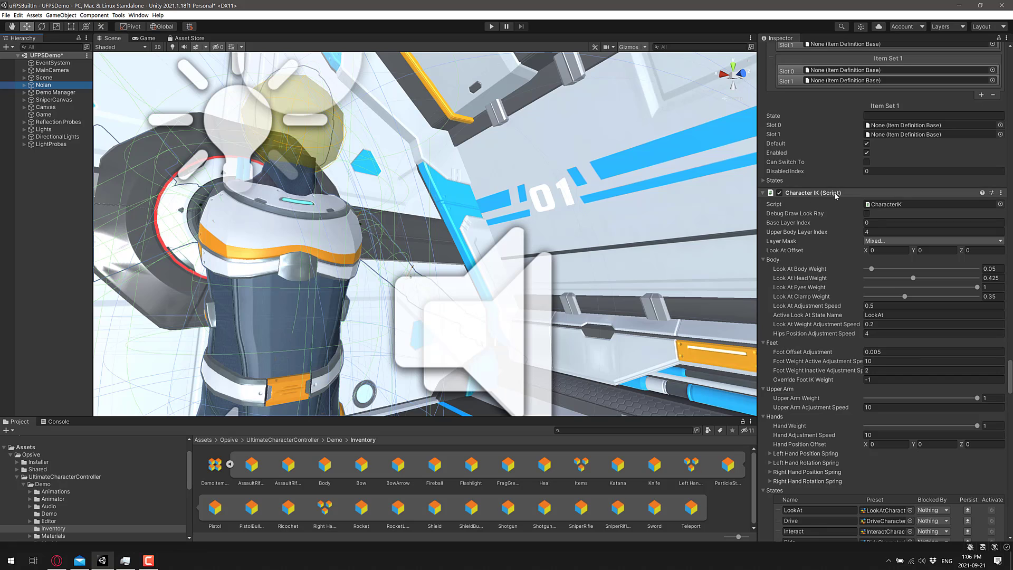
pyautogui.scroll(-10, 835, 228)
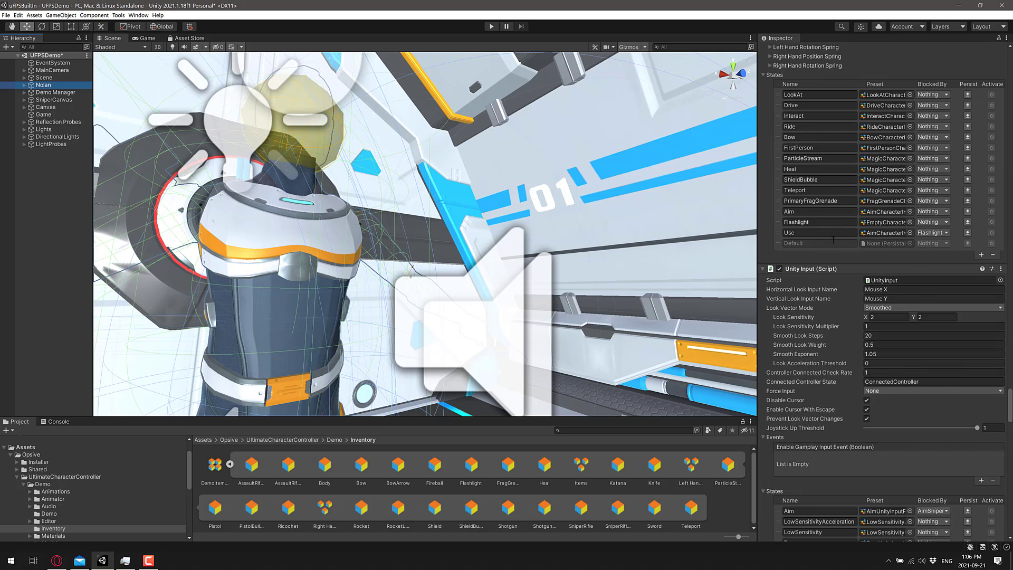
pyautogui.scroll(-2, 791, 229)
pyautogui.scroll(-6, 832, 229)
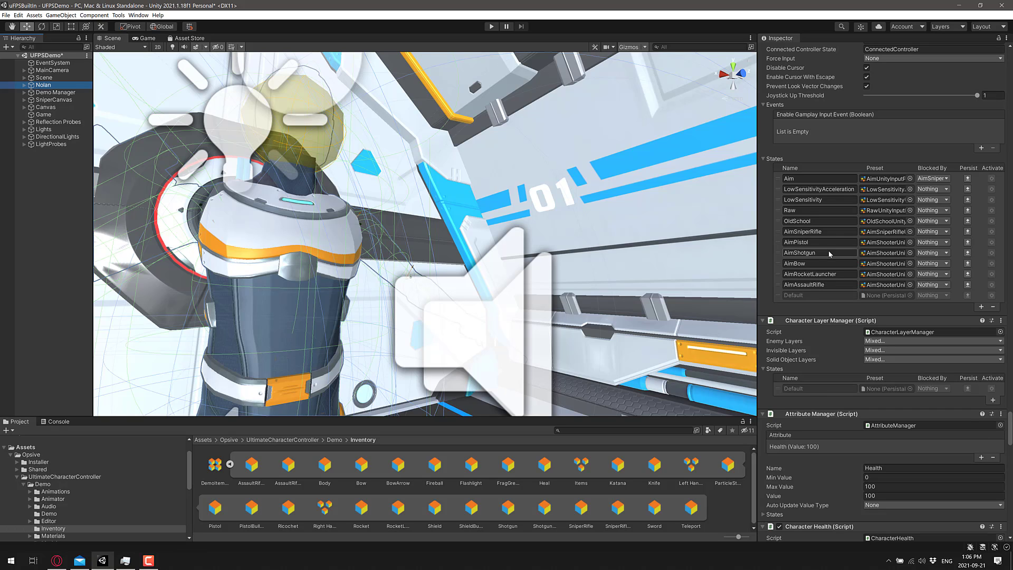
# Continue down through Nolan's Health, Respawner, Character Foot Effects and Nav Mesh Agent settings
pyautogui.scroll(-2, 830, 252)
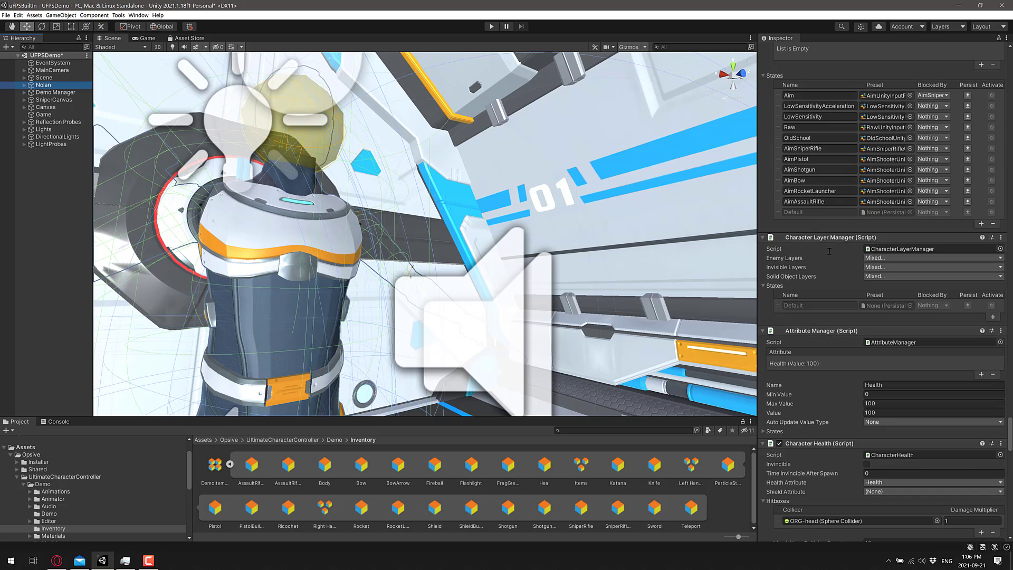
pyautogui.scroll(-4, 827, 248)
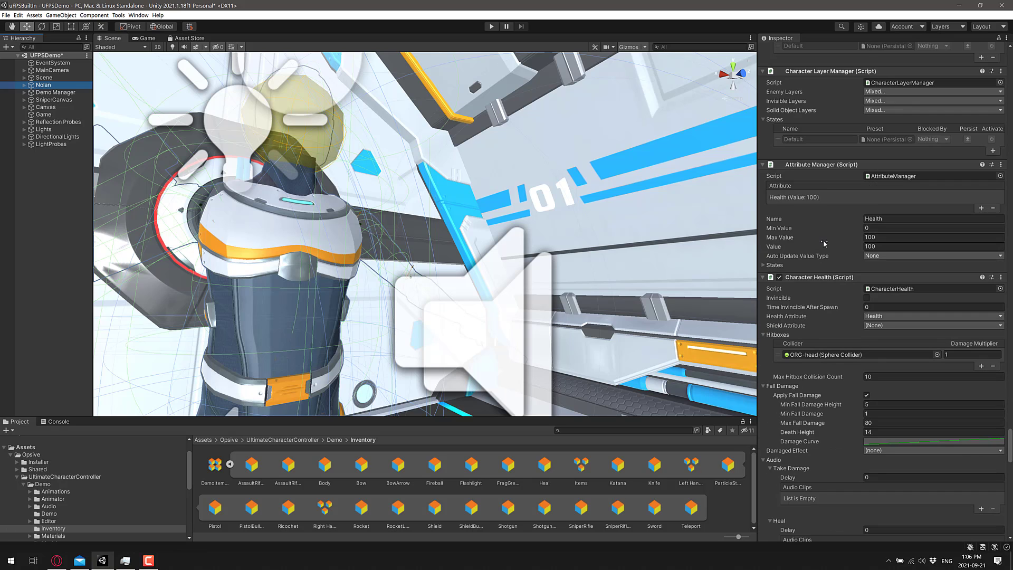
pyautogui.scroll(-2, 824, 243)
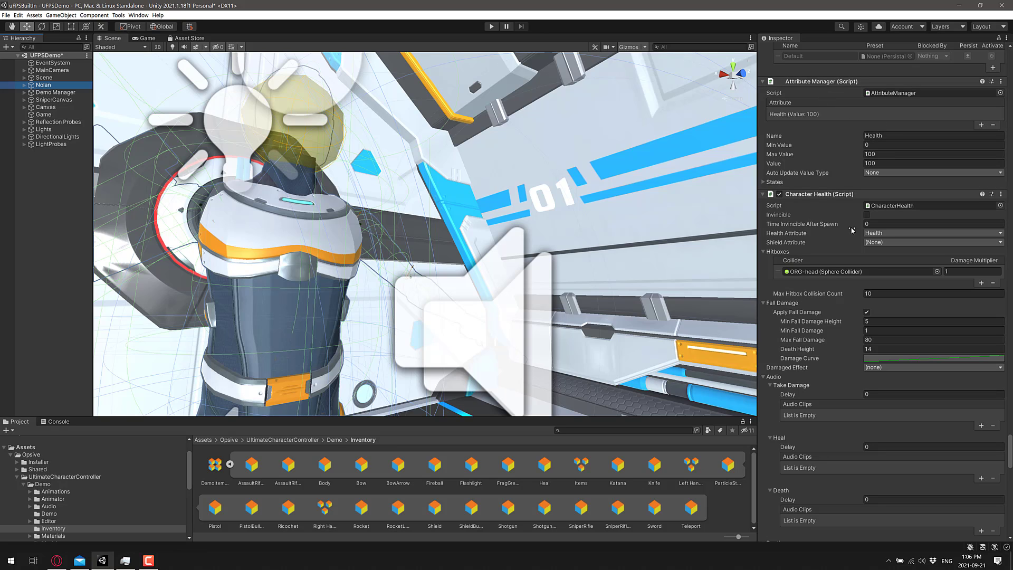
pyautogui.scroll(-15, 846, 225)
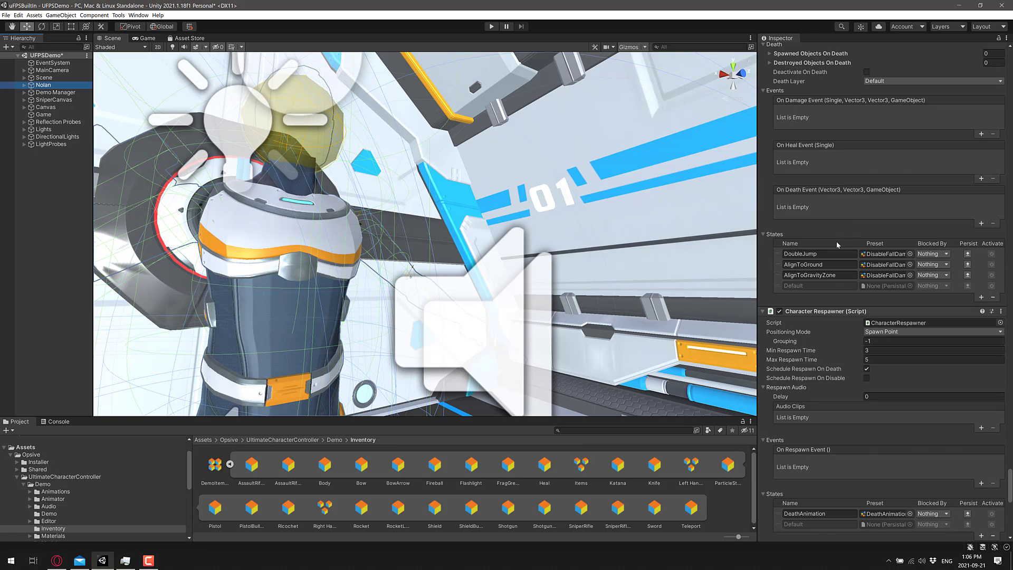
pyautogui.scroll(-10, 842, 232)
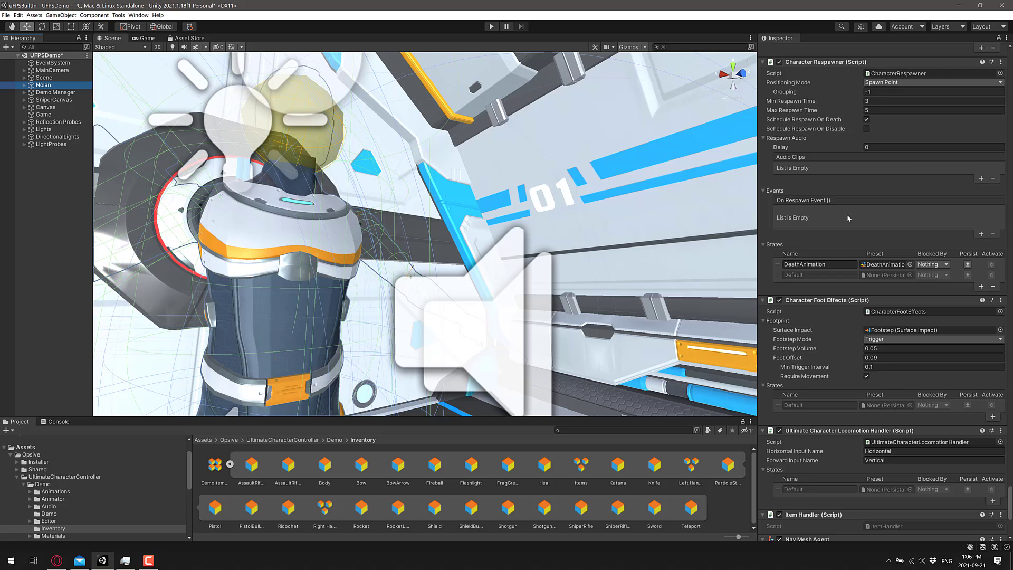
pyautogui.scroll(-5, 848, 218)
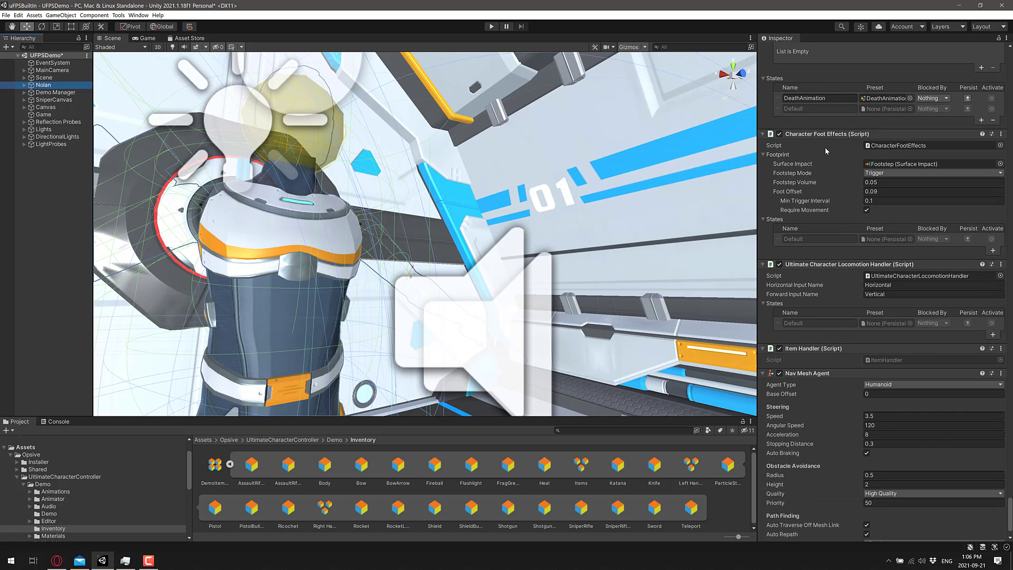
pyautogui.scroll(-1, 826, 151)
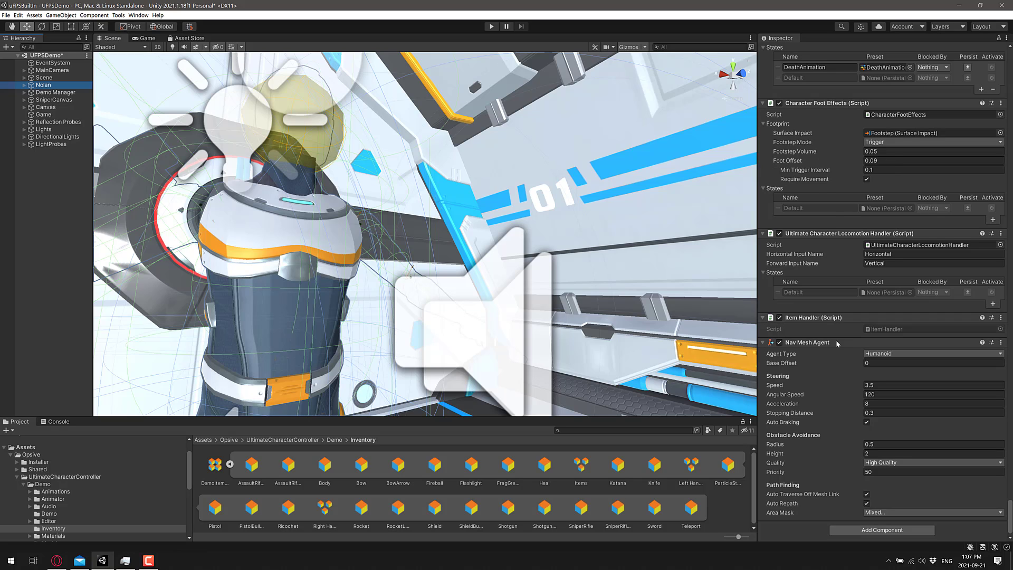
pyautogui.scroll(3, 839, 349)
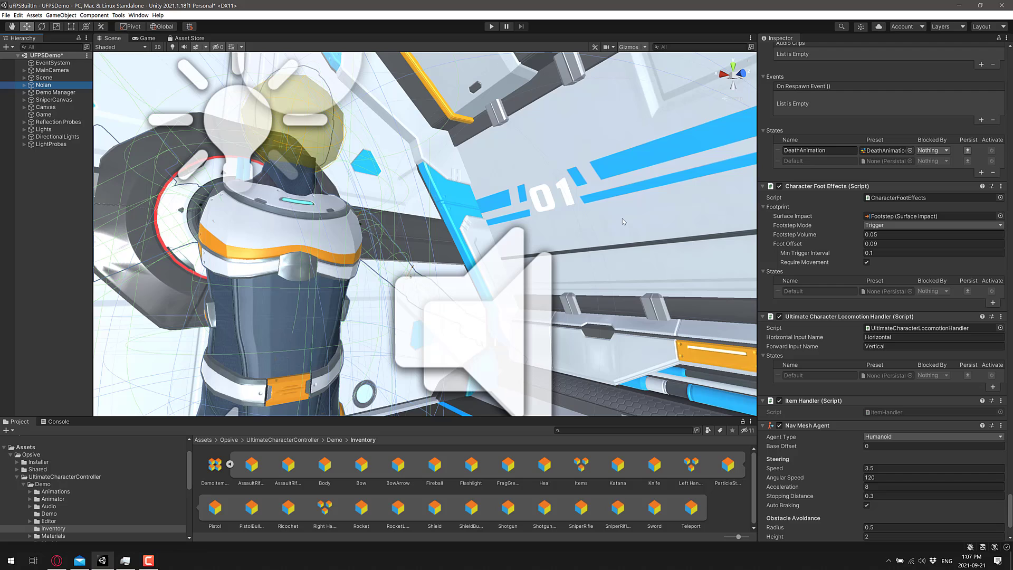
# Open the Ultimate Character Controller Installer from Tools > Opsive, then close it
pyautogui.click(138, 16)
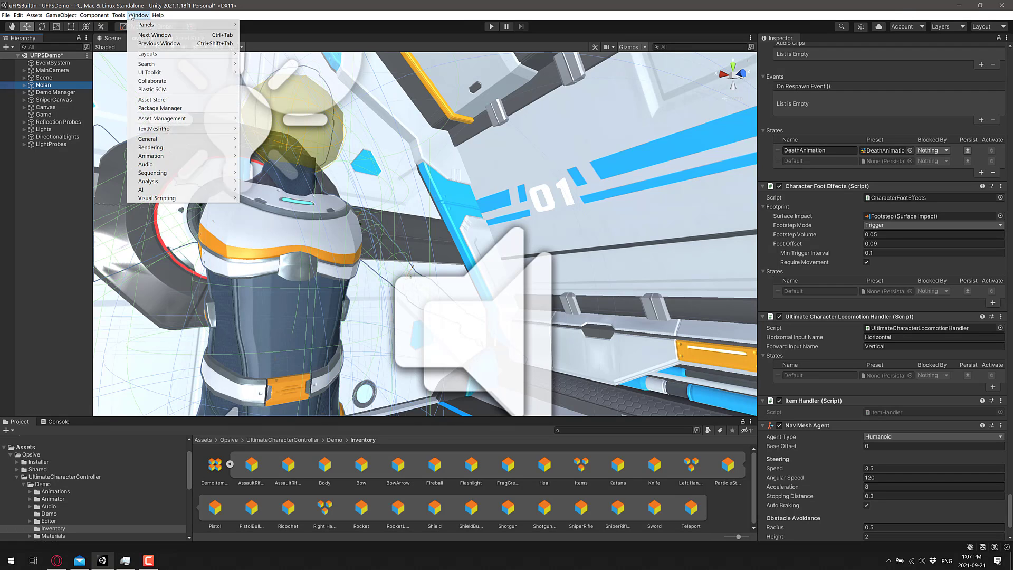
pyautogui.moveTo(119, 16)
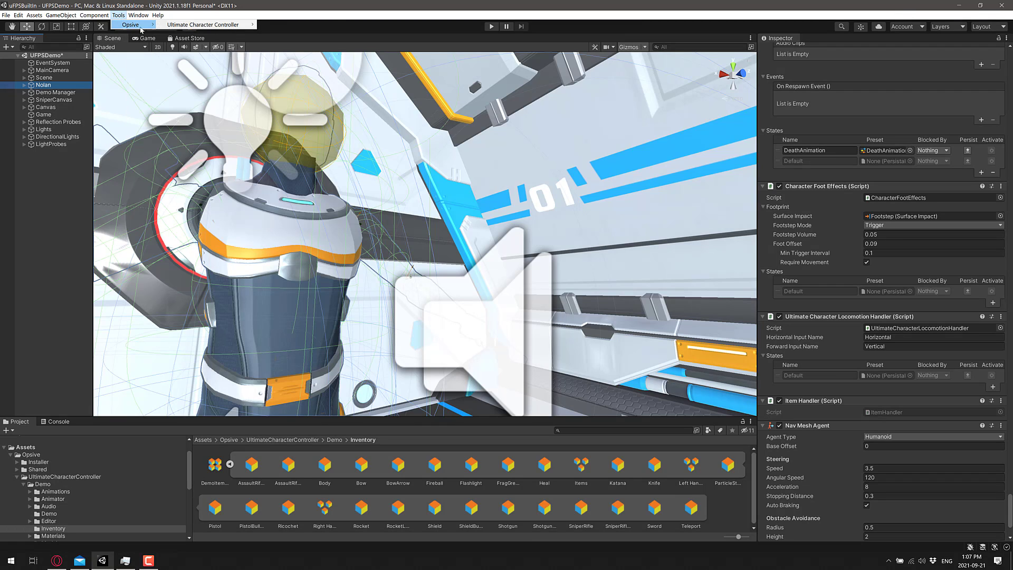
pyautogui.moveTo(178, 26)
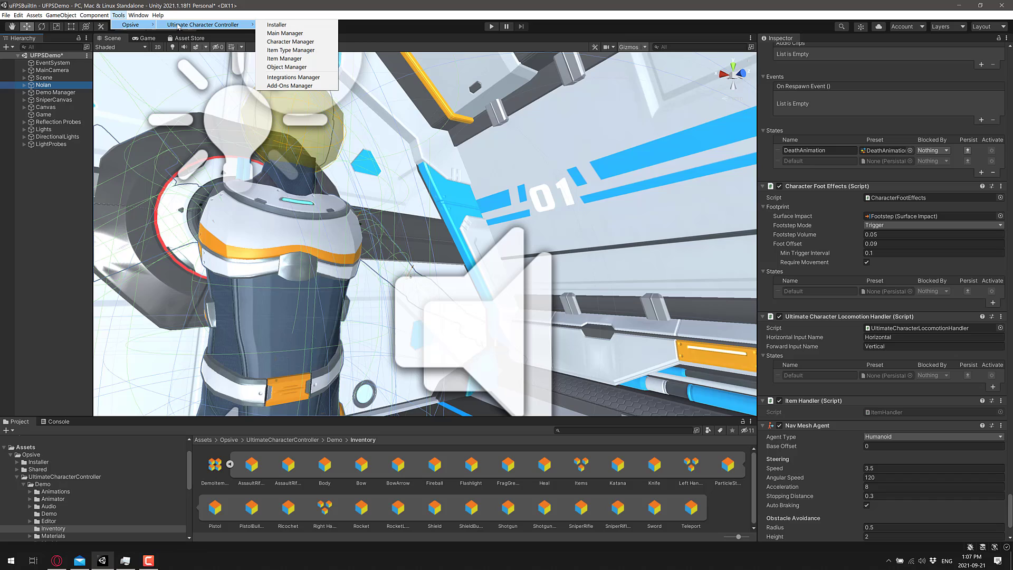
pyautogui.click(277, 25)
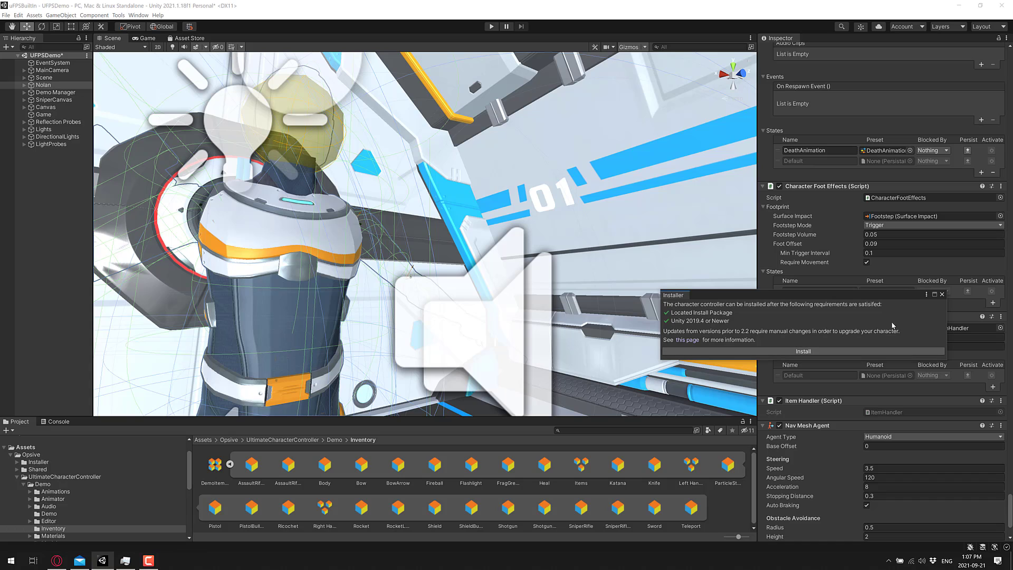
pyautogui.click(942, 294)
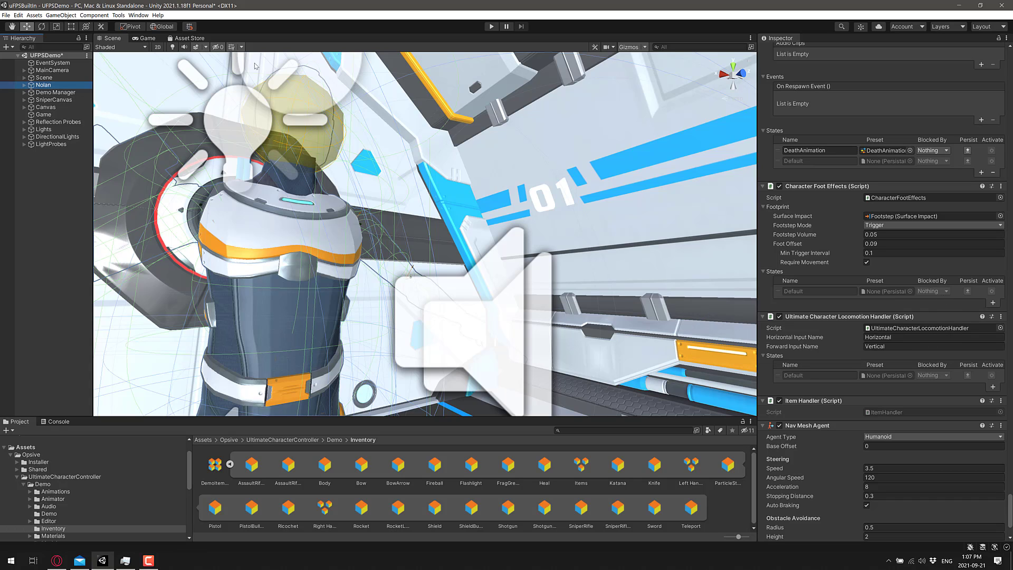
# Open the Ultimate Character Controller Main Manager from Tools > Opsive
pyautogui.click(120, 15)
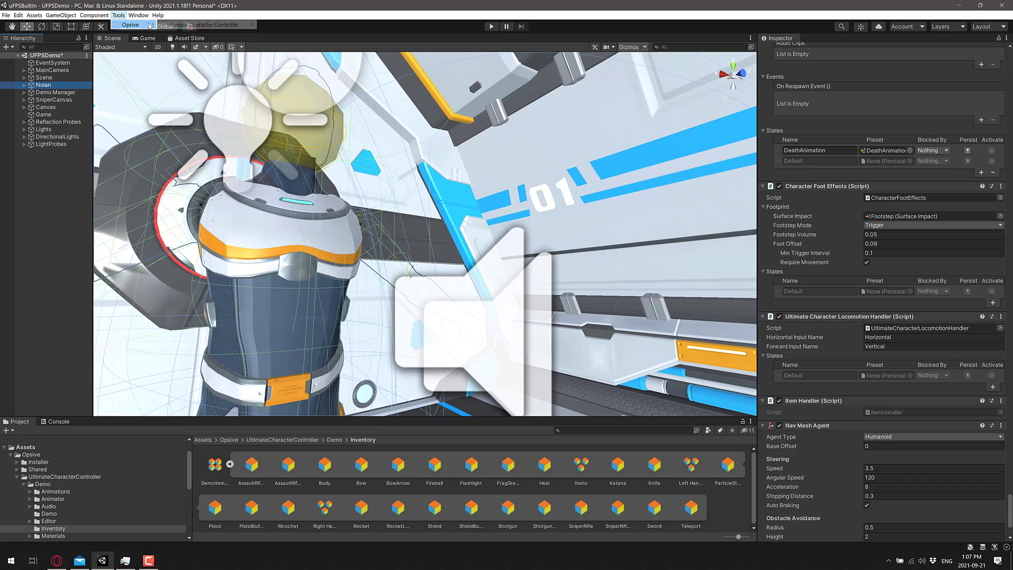
pyautogui.moveTo(232, 25)
pyautogui.click(287, 34)
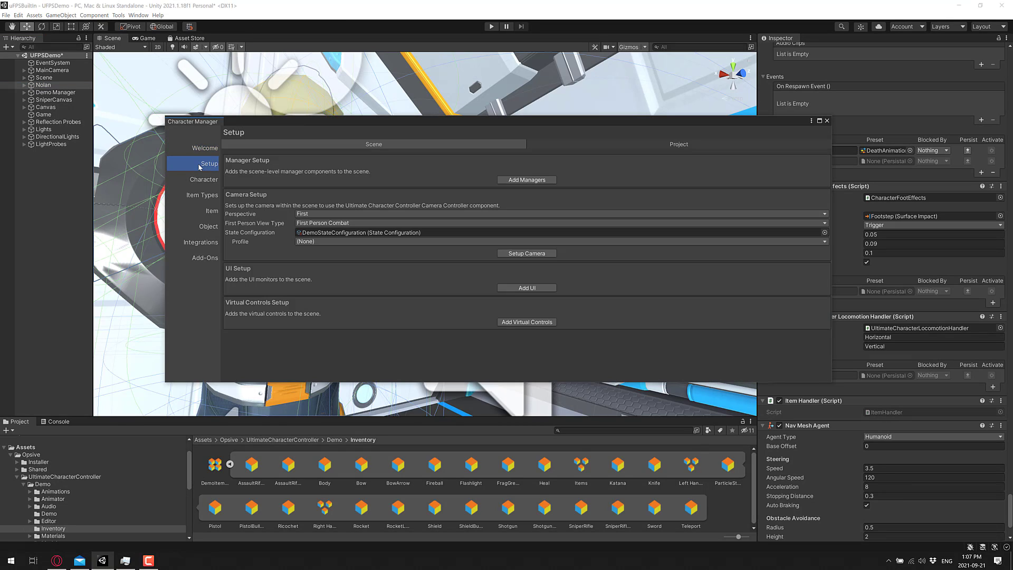
# On the Setup page, keep First Person Combat view type and First camera perspective
pyautogui.click(203, 166)
pyautogui.click(377, 223)
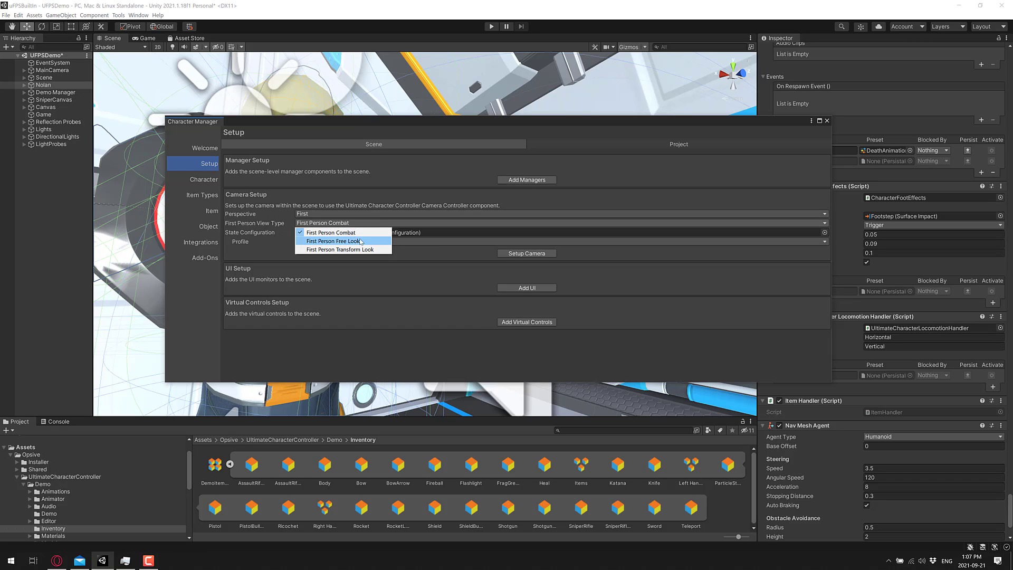
pyautogui.click(284, 254)
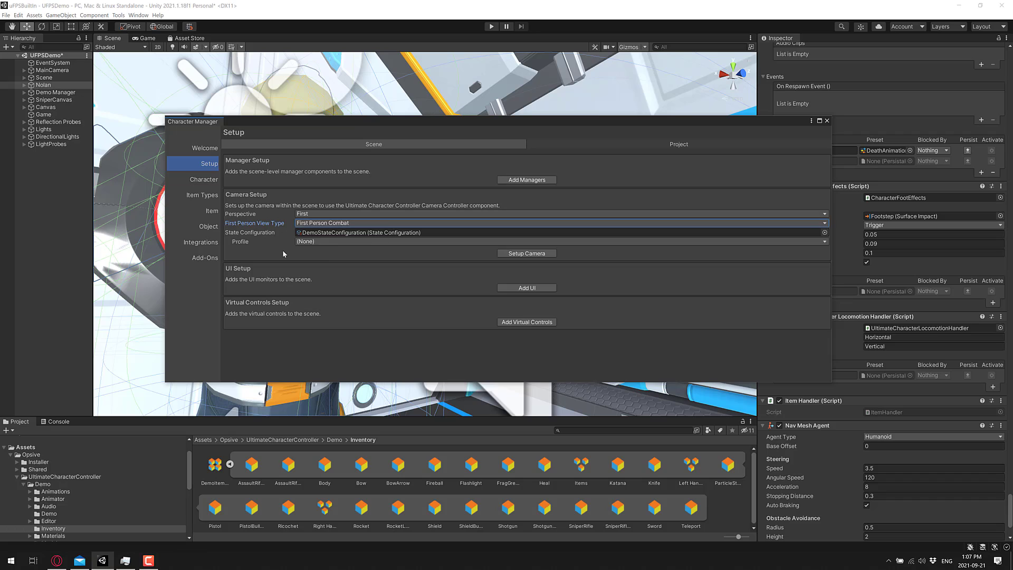
pyautogui.click(453, 213)
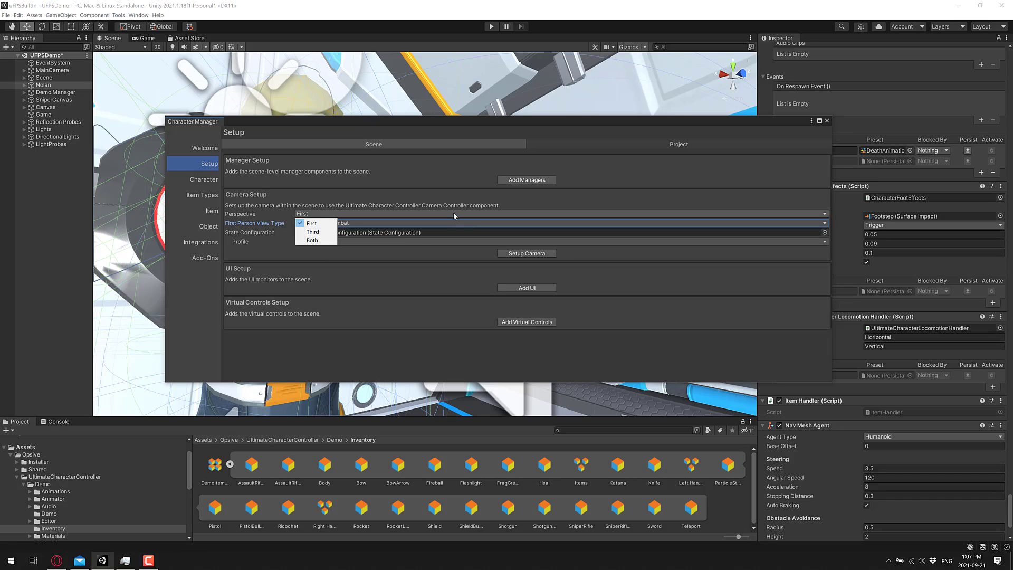
pyautogui.click(270, 248)
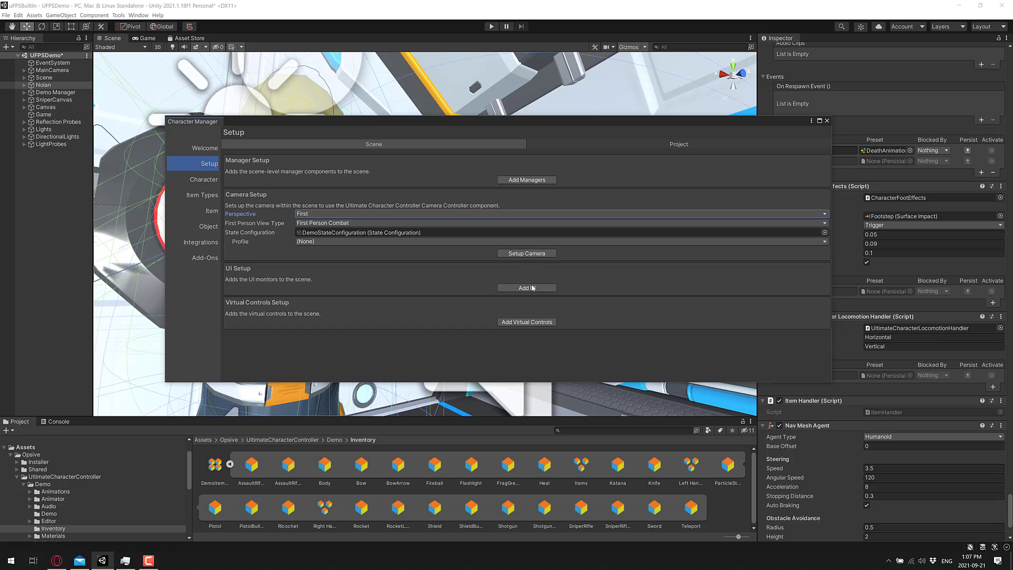
# Add virtual controls to the scene, review the project setup options, and go to the Character page
pyautogui.click(533, 322)
pyautogui.click(678, 144)
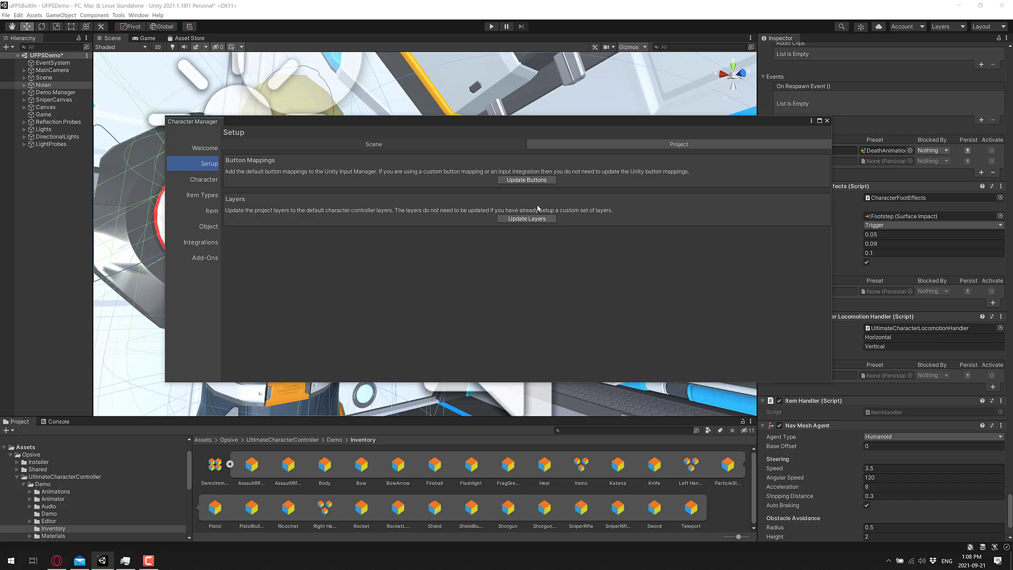
pyautogui.click(216, 180)
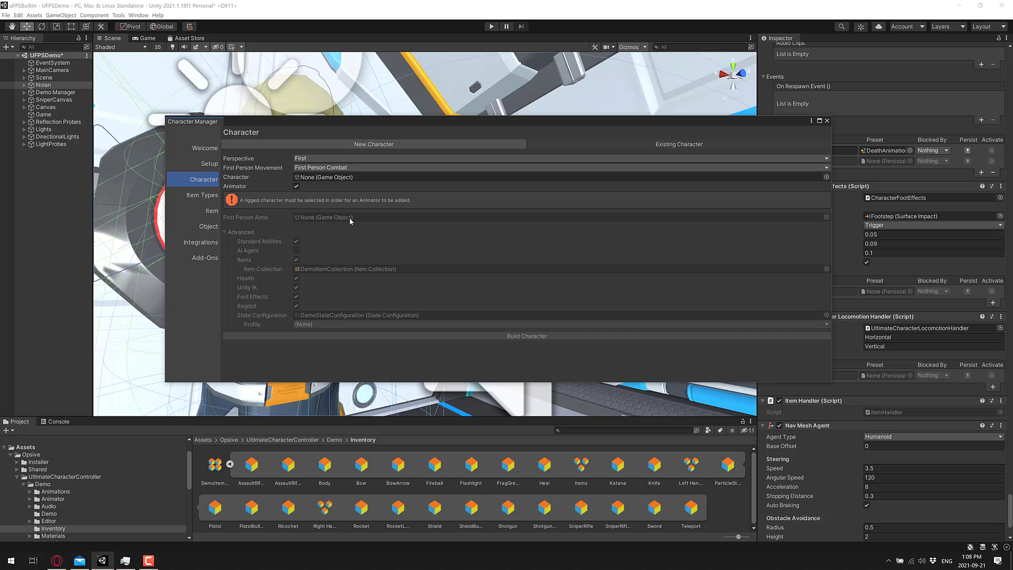
pyautogui.hotkey('alt', 'Tab')
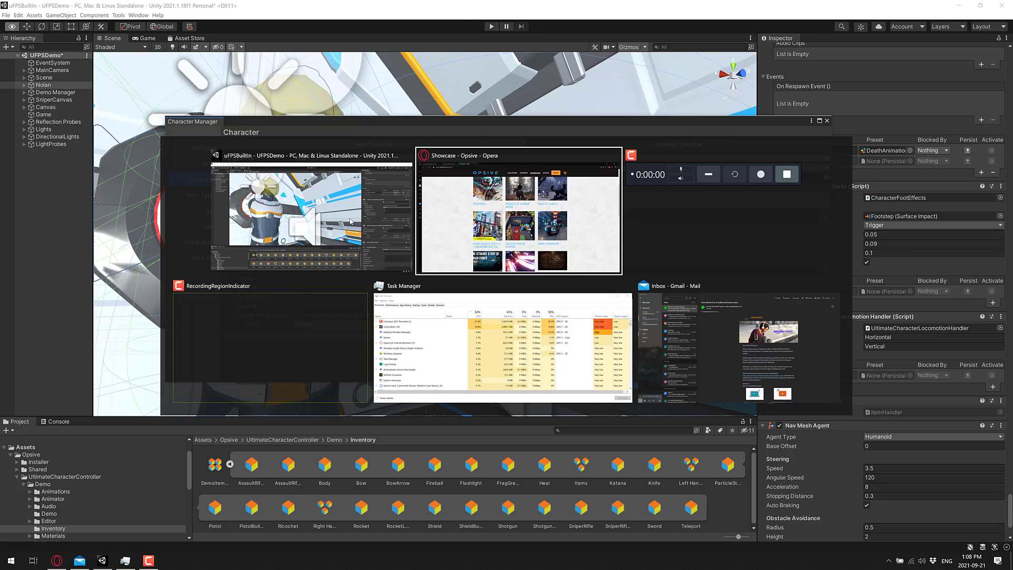
# Browse the Humble Unity FPS bundle, view the Animated Hands with Weapons Pack details, then return to Unity
pyautogui.hotkey('ctrl', 'Tab')
pyautogui.scroll(-2, 388, 312)
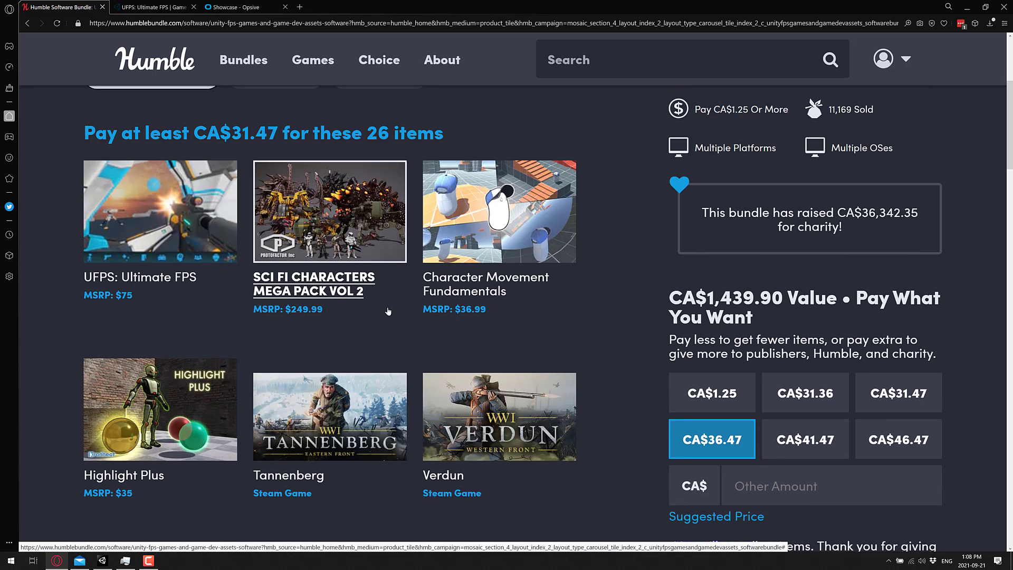
pyautogui.scroll(-15, 388, 311)
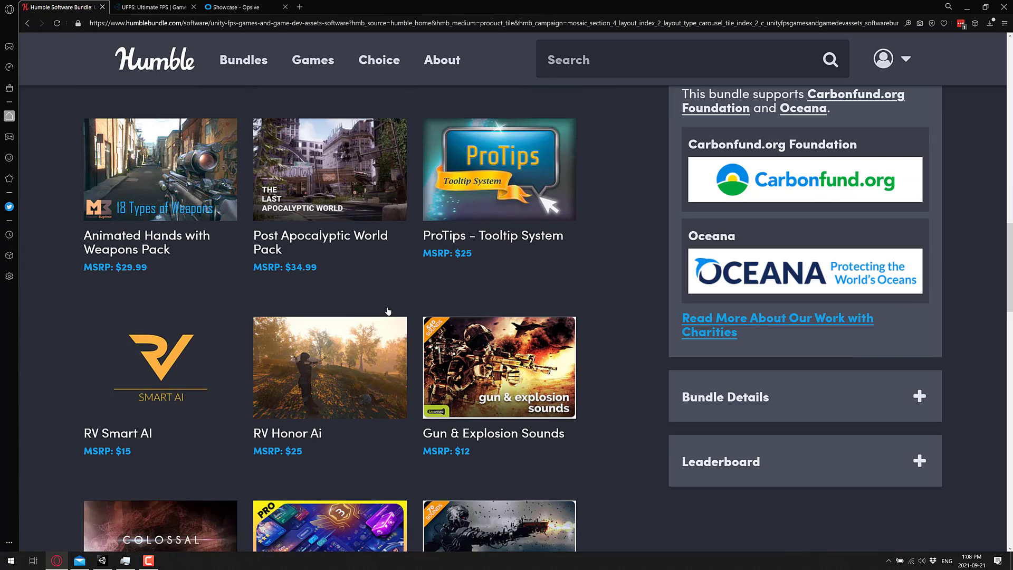
pyautogui.click(232, 200)
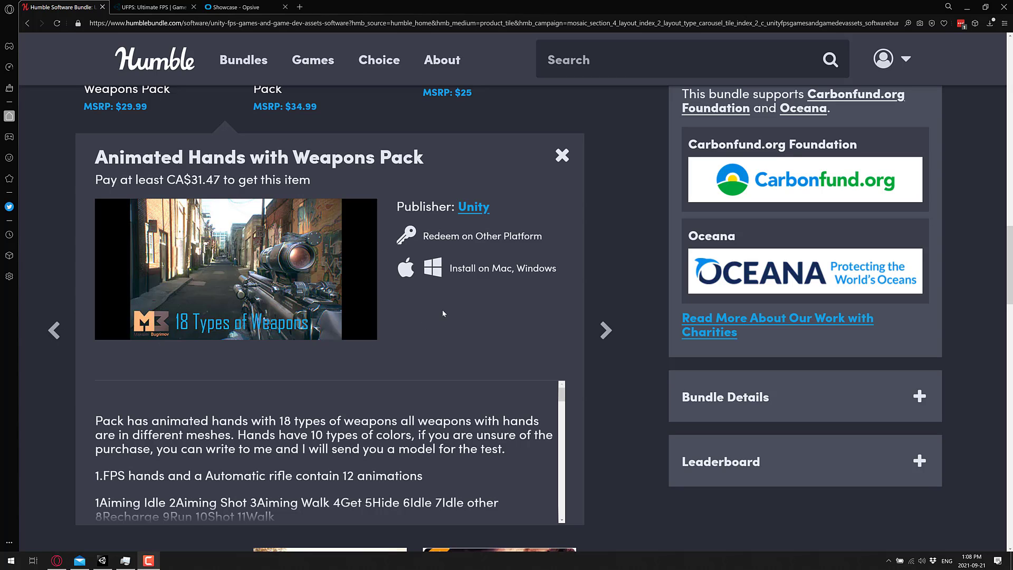
pyautogui.scroll(-3, 444, 314)
pyautogui.scroll(2, 351, 205)
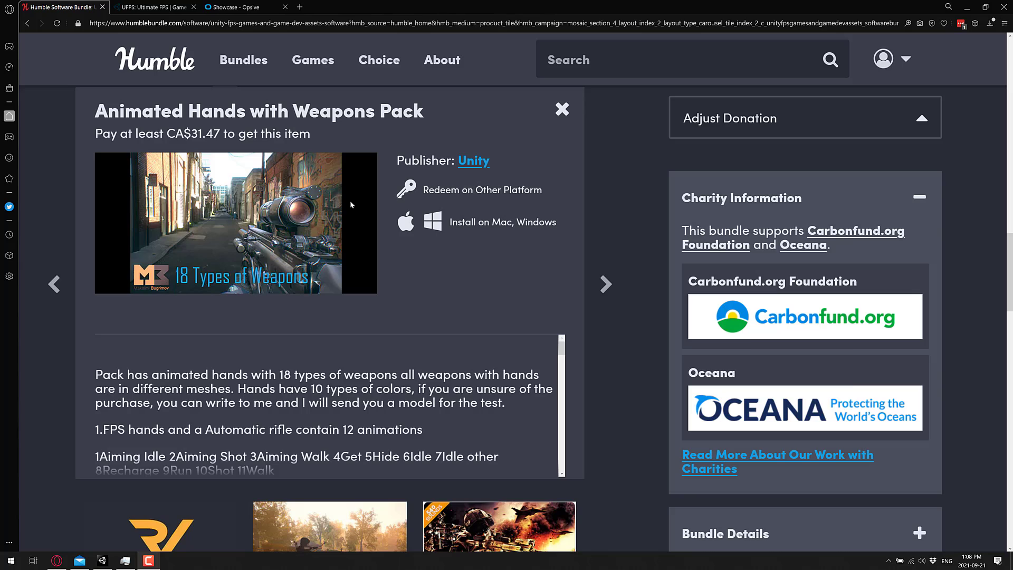
pyautogui.hotkey('alt', 'Tab')
pyautogui.hotkey('alt', 'Tab')
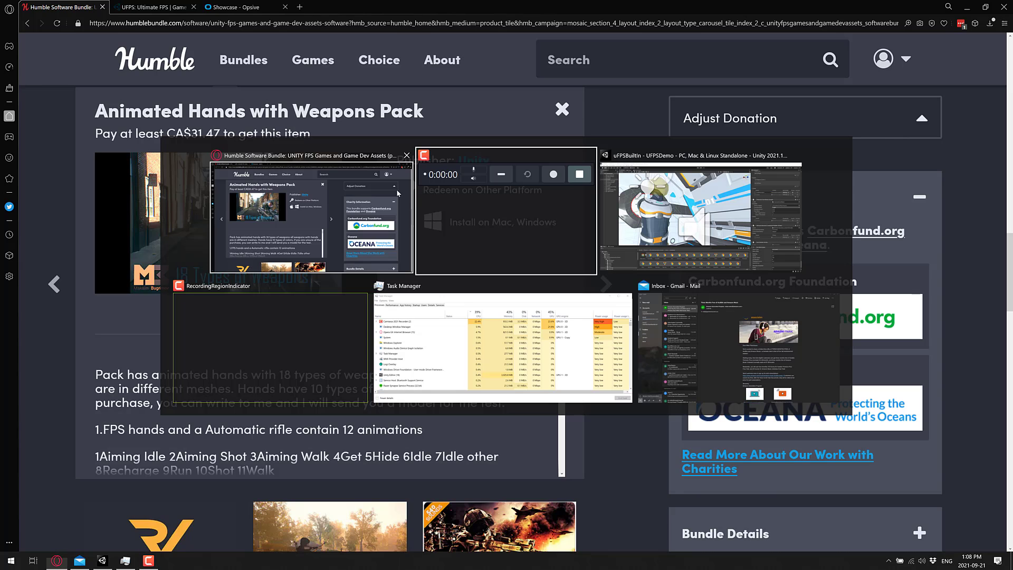
pyautogui.hotkey('alt', 'Tab')
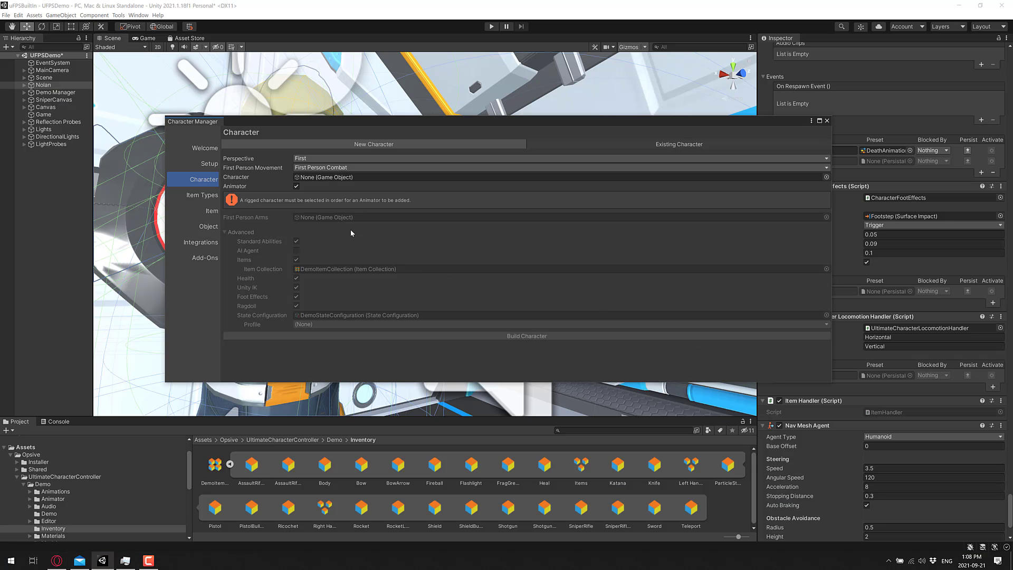
# Switch to setting up an existing character and pick Nolan as the character object
pyautogui.click(695, 145)
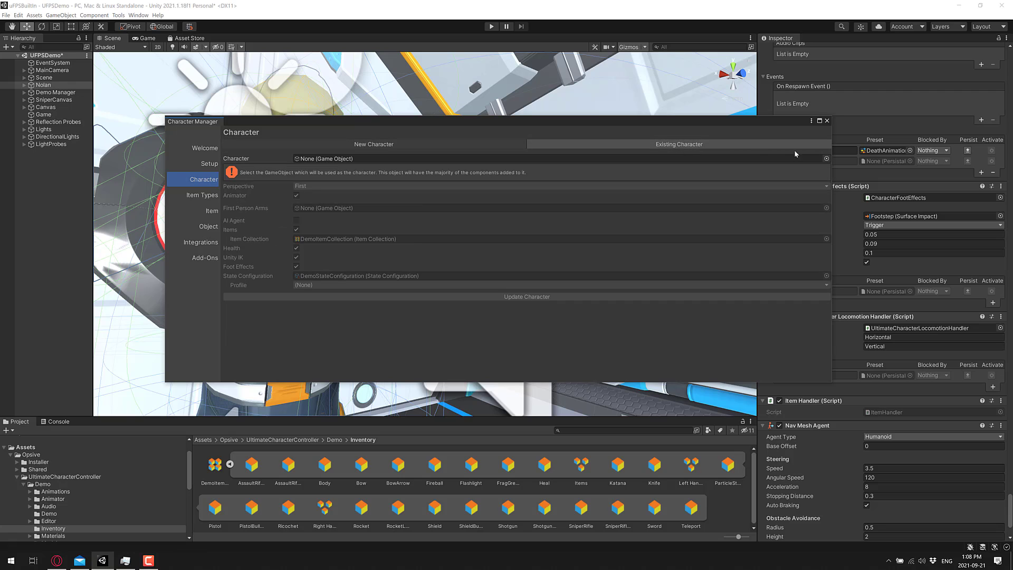
pyautogui.click(827, 159)
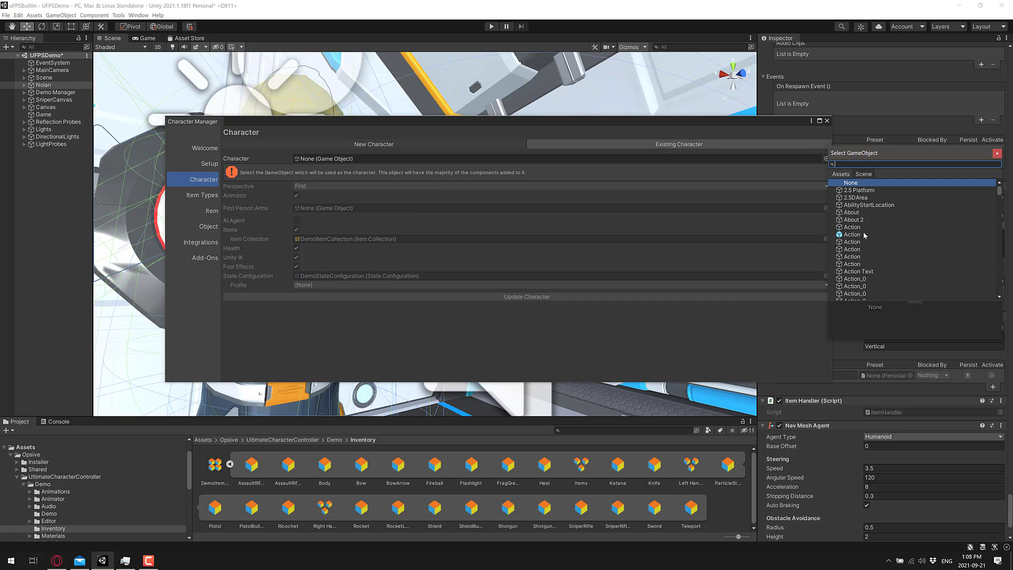
pyautogui.scroll(-10, 889, 266)
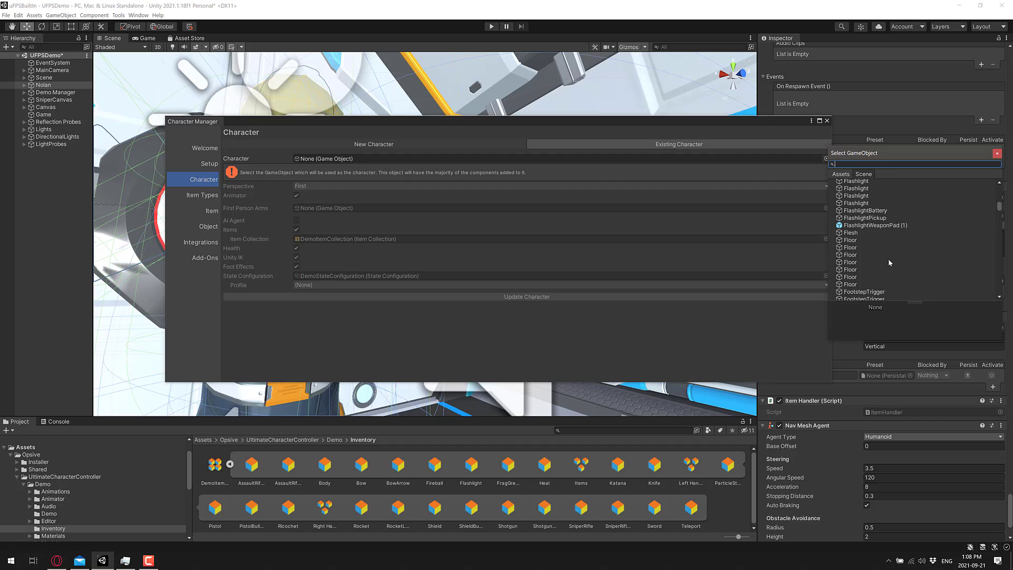
pyautogui.scroll(-10, 890, 262)
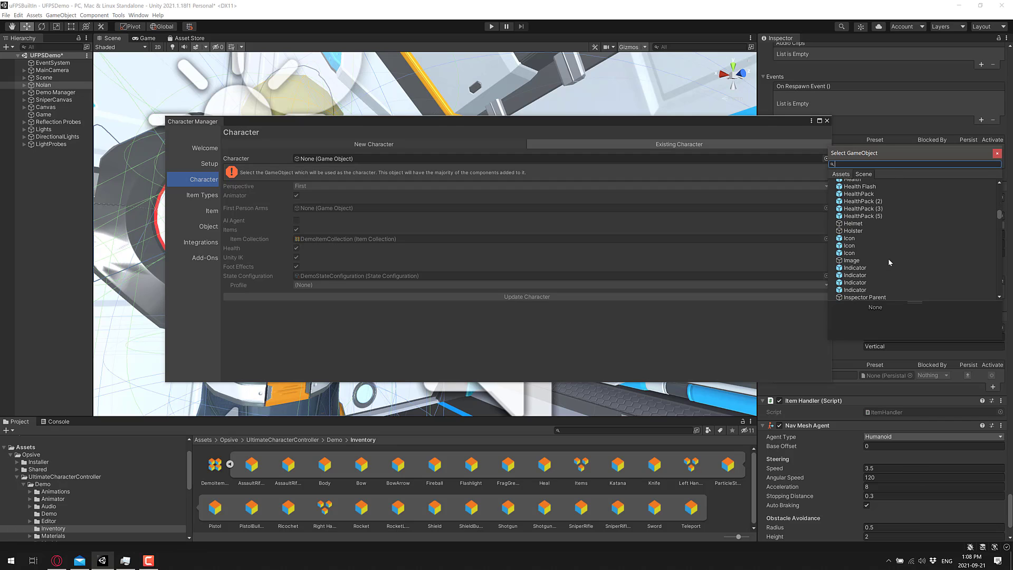
pyautogui.scroll(-10, 889, 262)
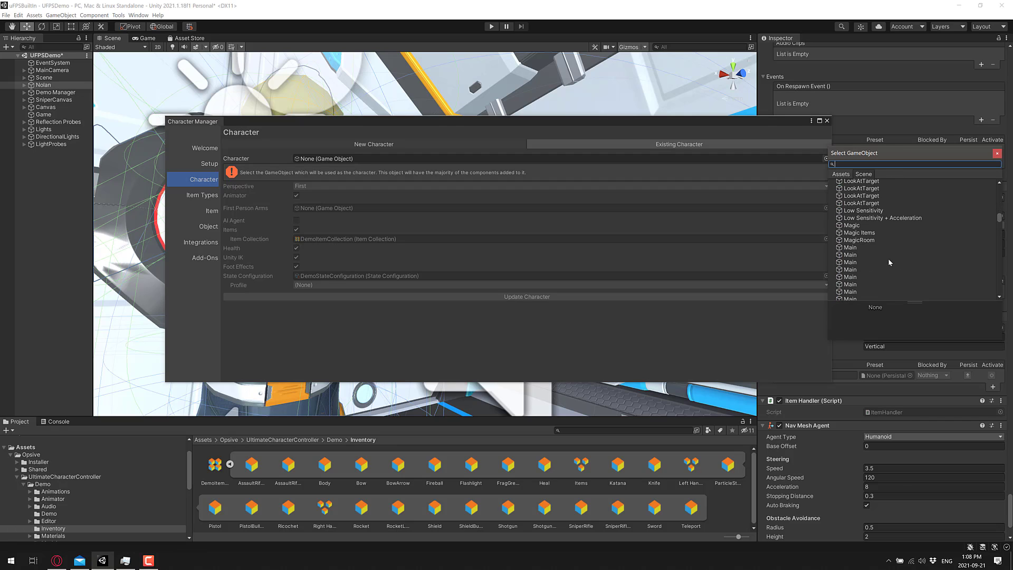
pyautogui.scroll(-5, 890, 263)
pyautogui.scroll(-8, 890, 263)
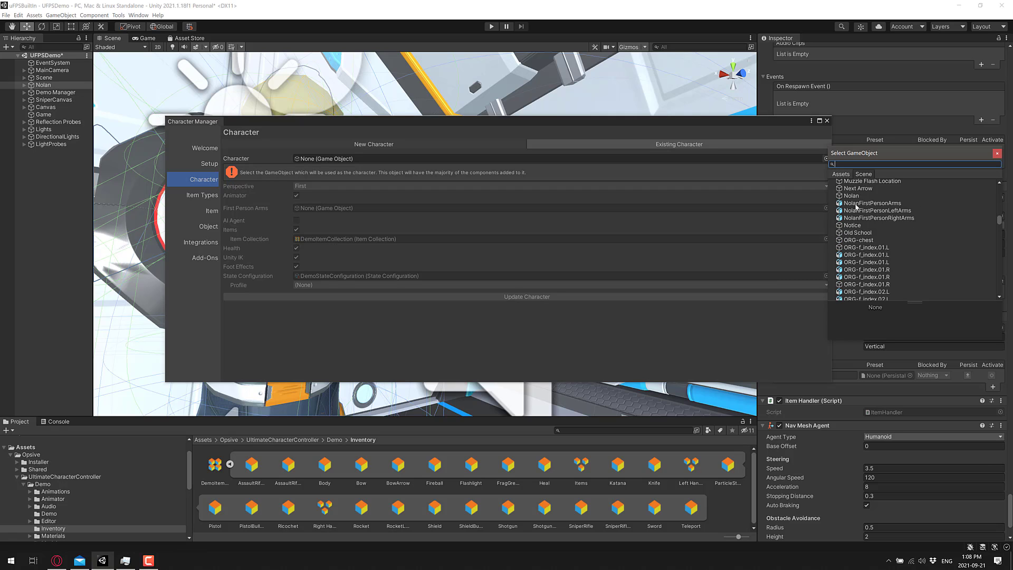
pyautogui.click(854, 196)
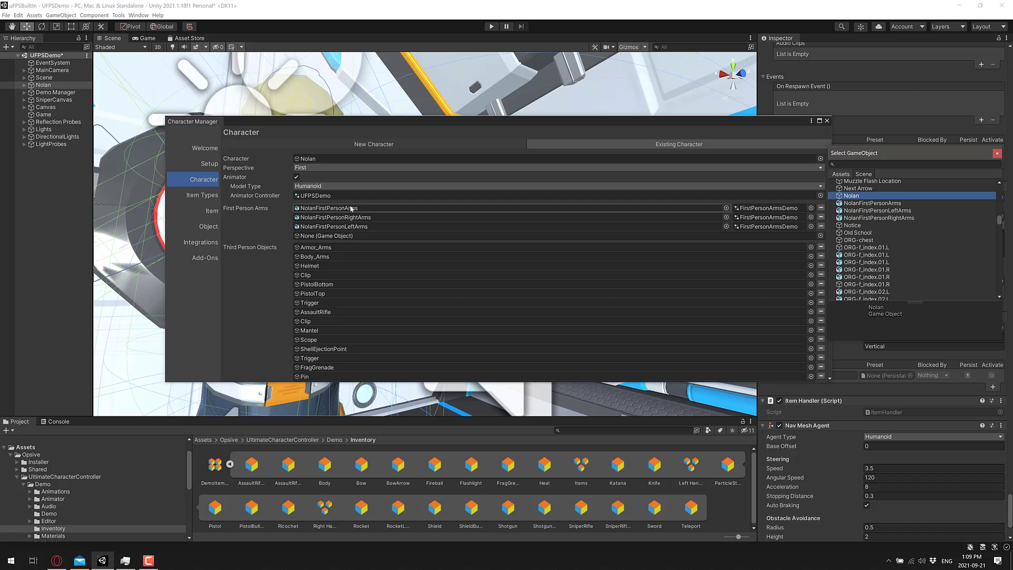
# Scroll the character options and show the DemoItemCollection's Item Types list
pyautogui.scroll(-5, 419, 271)
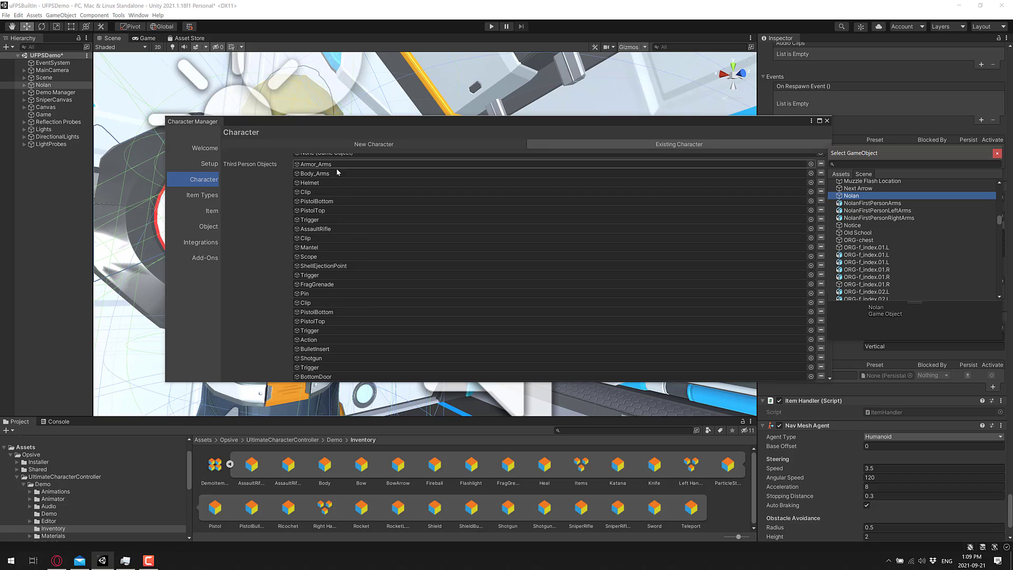
pyautogui.scroll(-6, 344, 317)
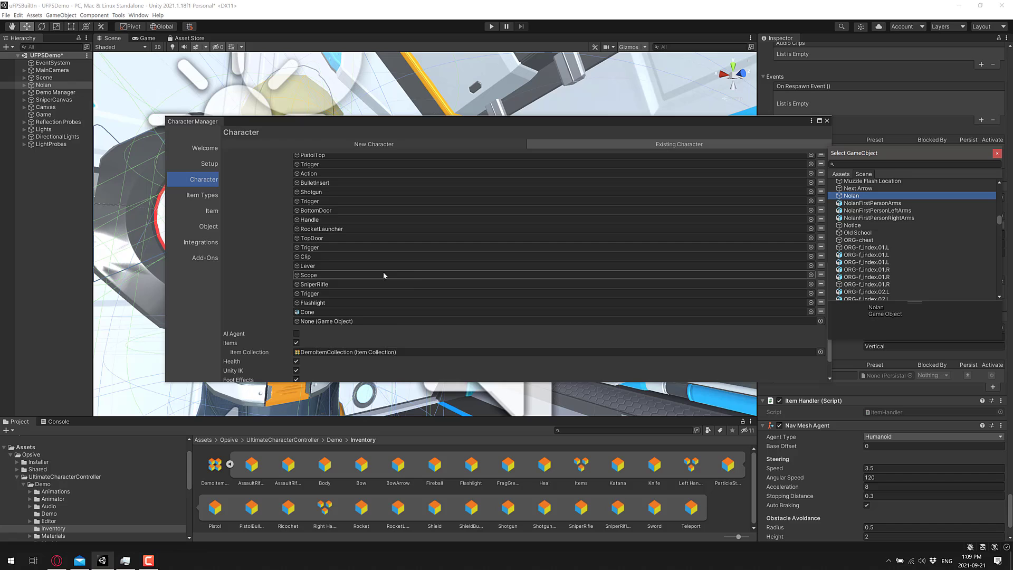
pyautogui.scroll(-2, 420, 285)
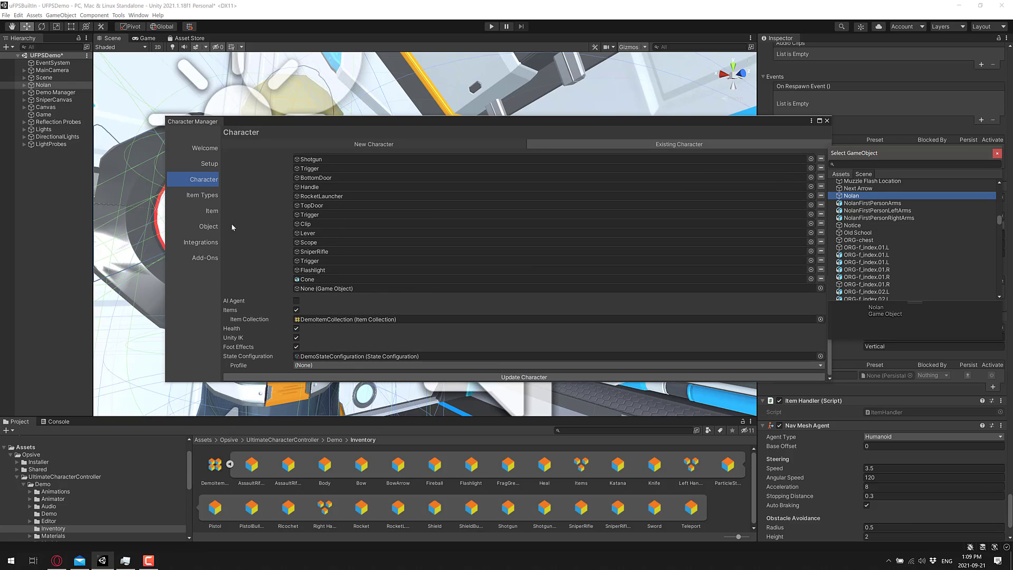
pyautogui.click(206, 195)
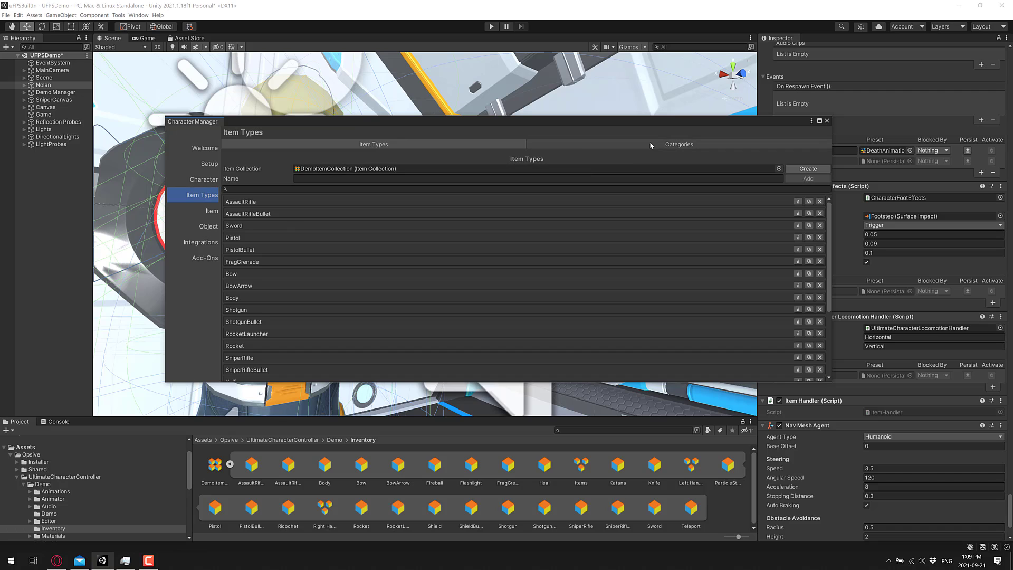
# Review the item type categories, then go to the Item setup page
pyautogui.scroll(-3, 357, 283)
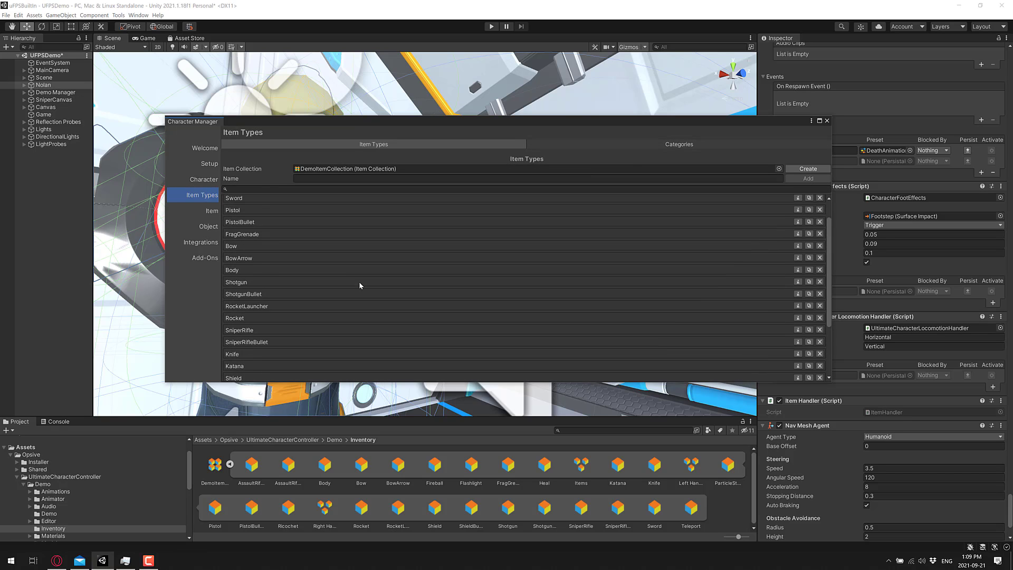
pyautogui.scroll(3, 357, 285)
pyautogui.click(661, 146)
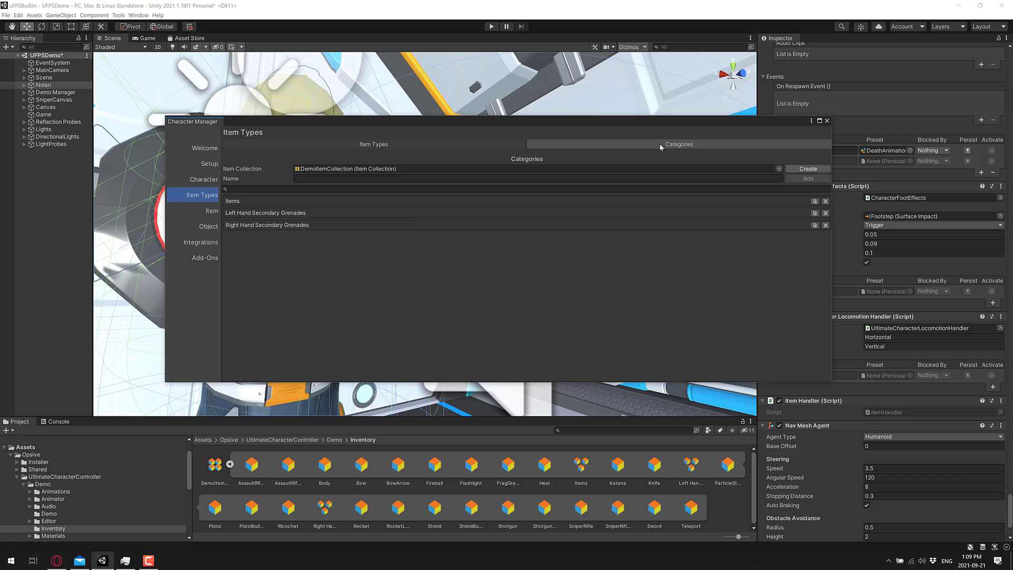
pyautogui.click(211, 211)
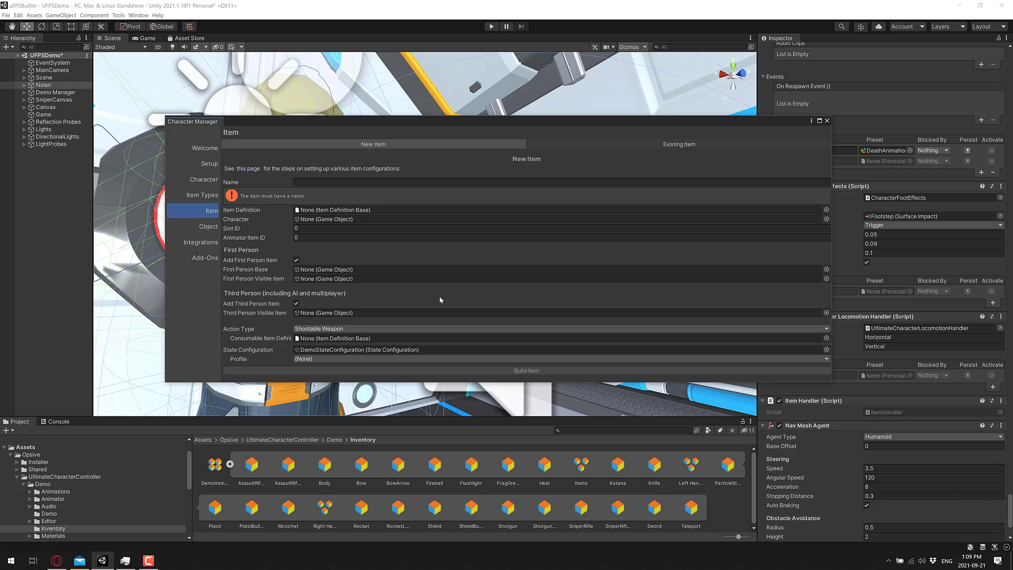
# Check the Action Type options, view Existing Item, then return to the New Item form
pyautogui.click(402, 327)
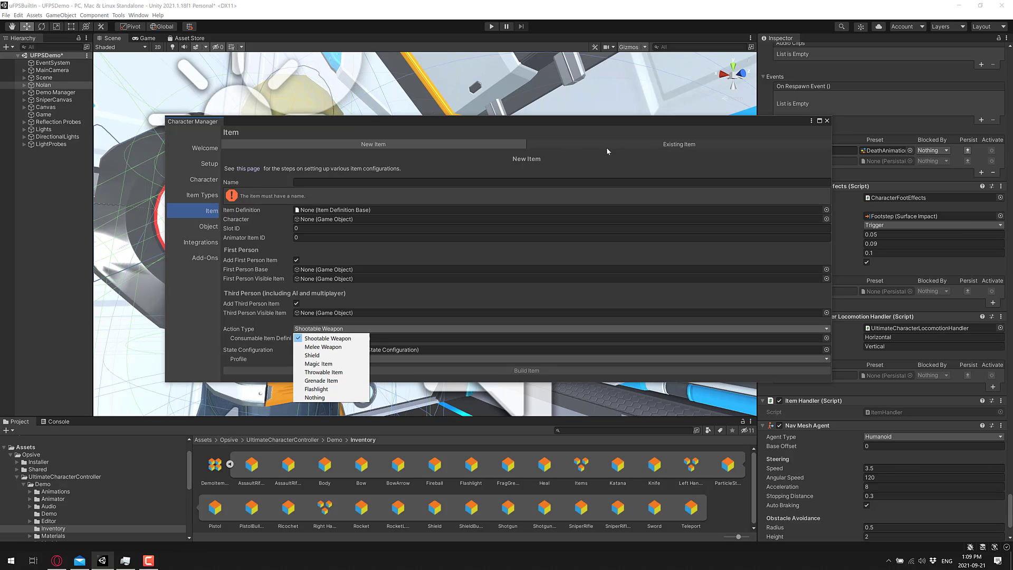
pyautogui.click(629, 142)
pyautogui.click(636, 144)
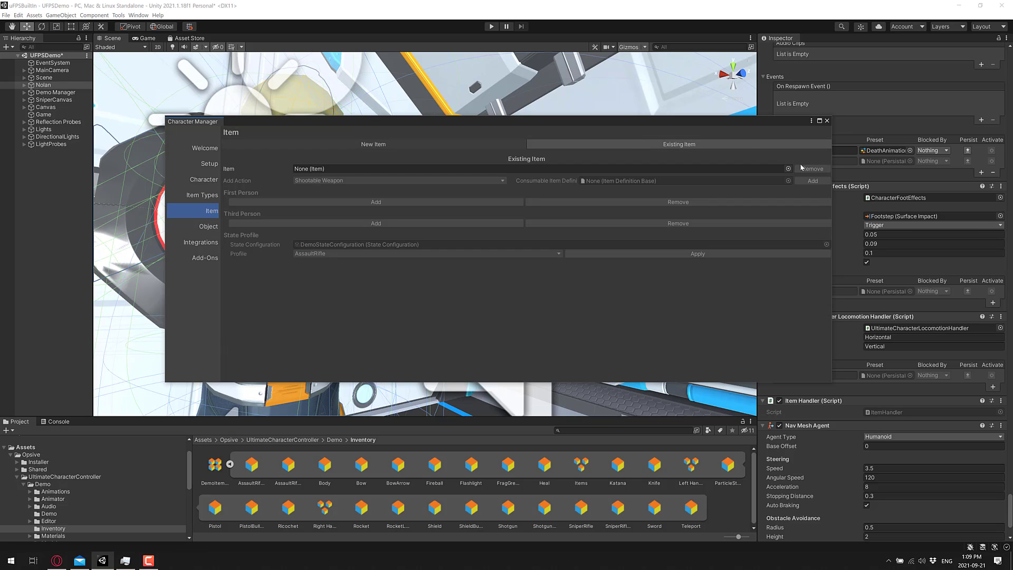
pyautogui.click(455, 145)
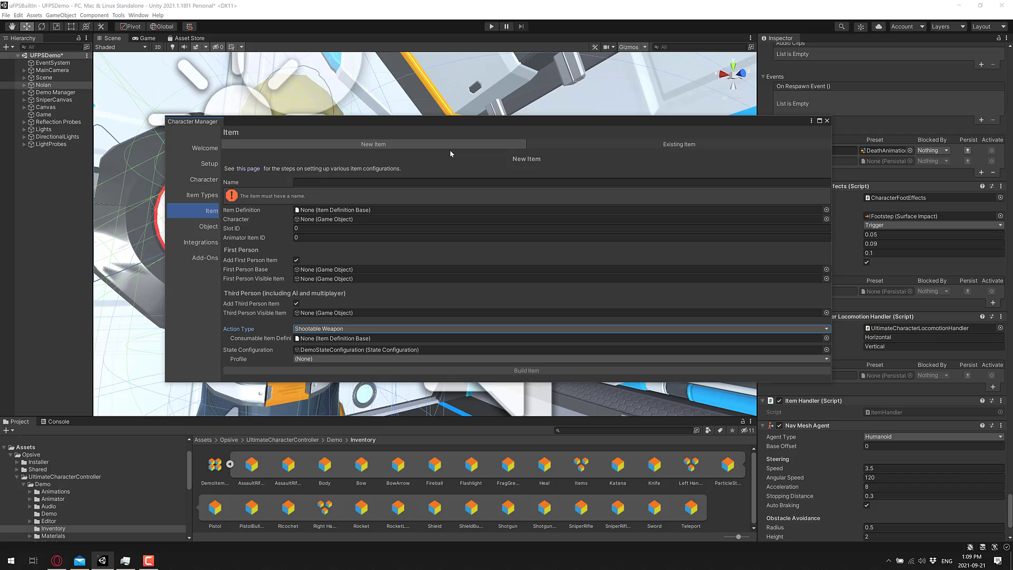
# View the Object page's Object Type options, then show integrations like Behavior Designer and Final IK
pyautogui.click(206, 227)
pyautogui.click(306, 173)
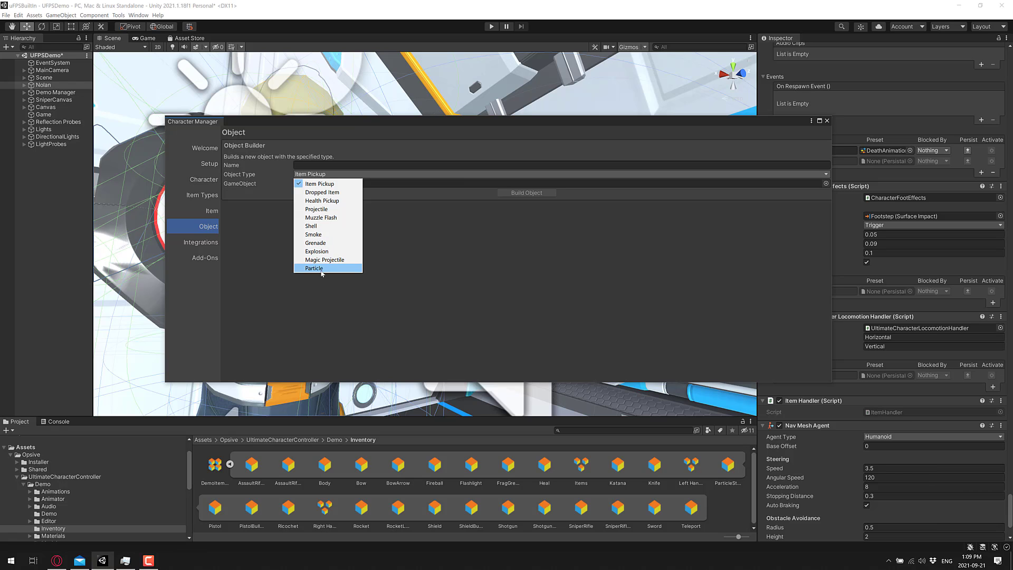
pyautogui.click(200, 242)
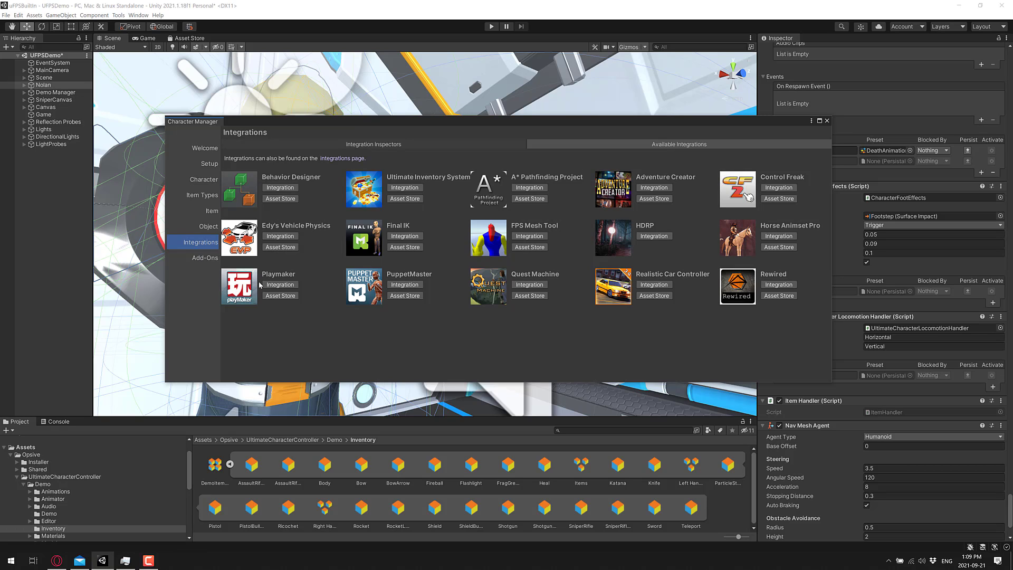
# Scroll through the list of available add-ons on the Add-Ons page
pyautogui.click(204, 258)
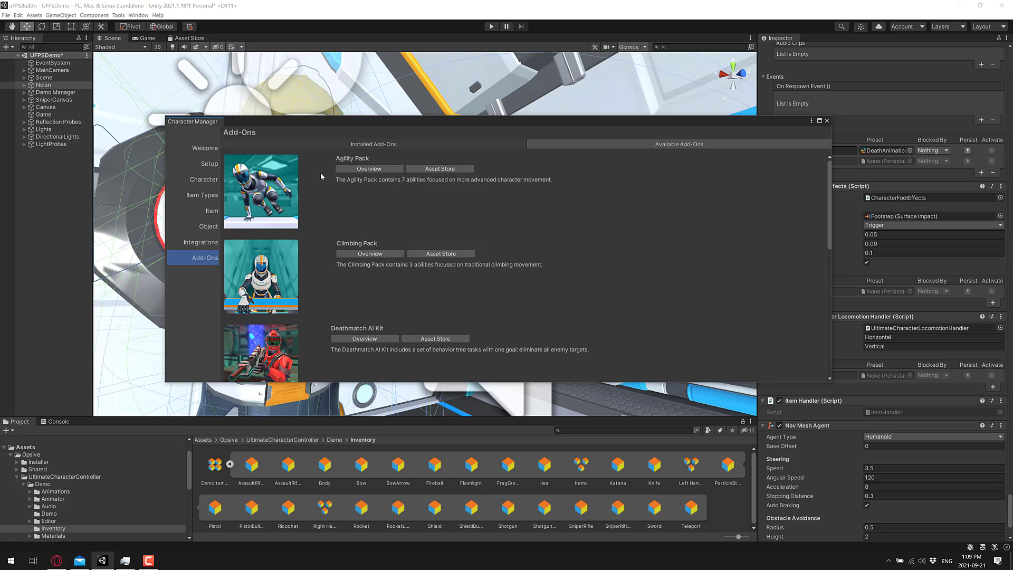
pyautogui.scroll(-2, 425, 229)
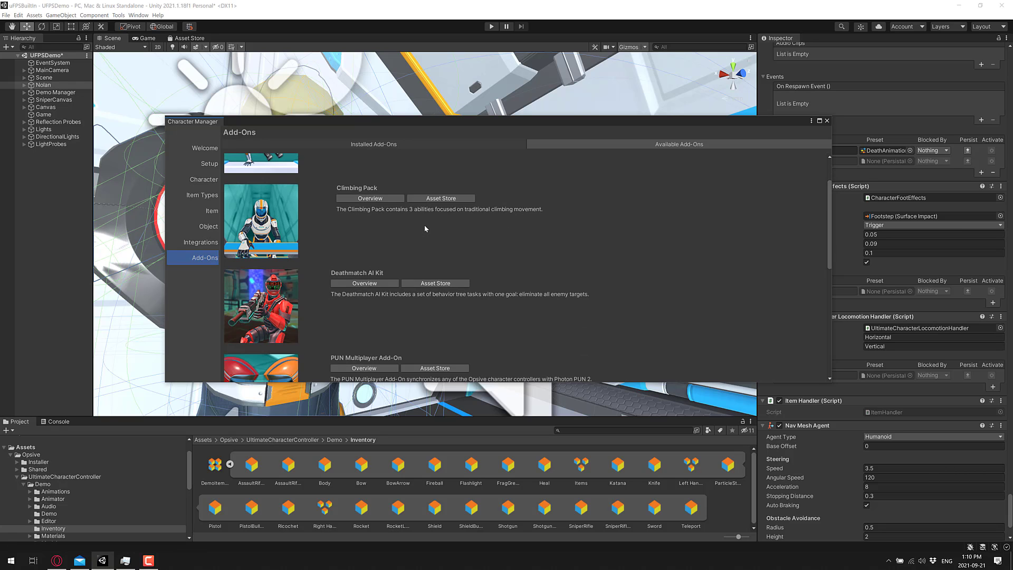
pyautogui.scroll(3, 417, 195)
pyautogui.scroll(-6, 487, 202)
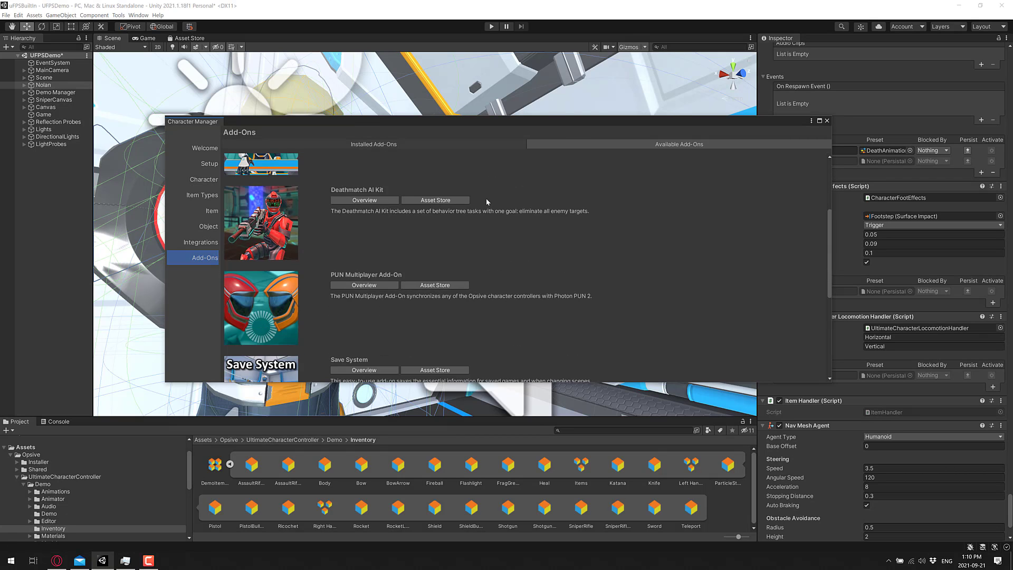
pyautogui.scroll(-3, 384, 211)
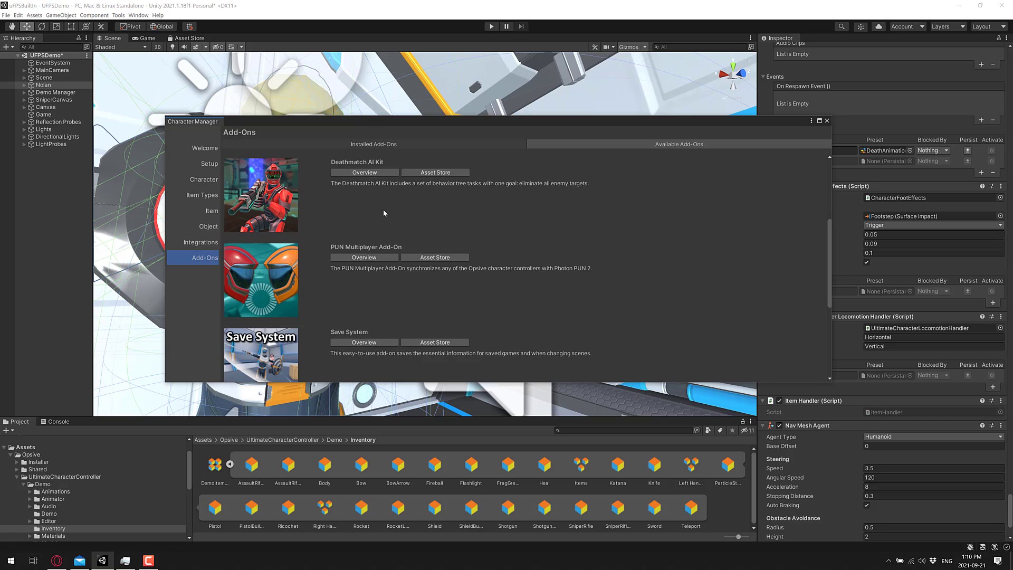
pyautogui.scroll(-5, 384, 212)
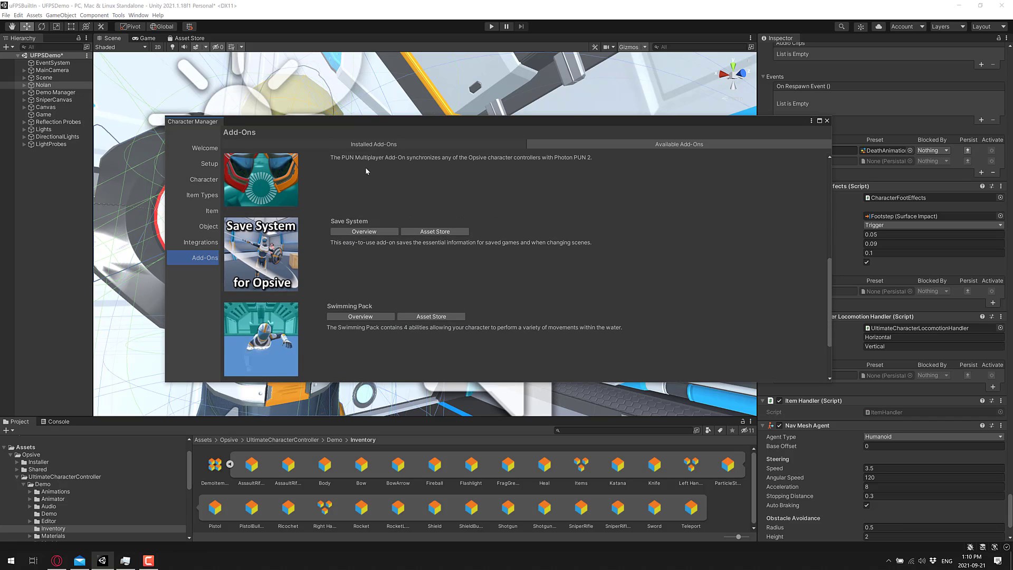
pyautogui.scroll(4, 367, 170)
pyautogui.scroll(-4, 371, 196)
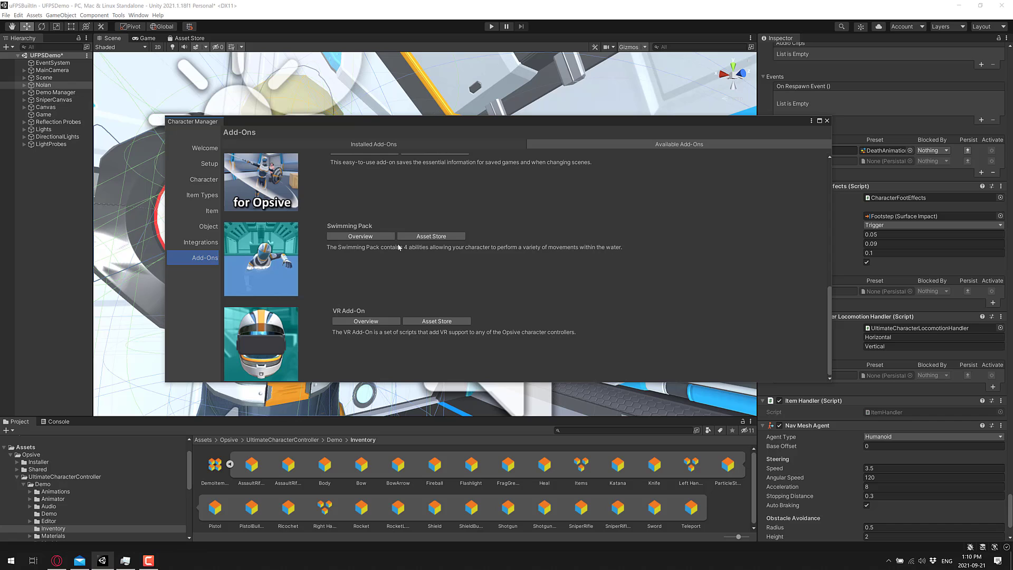
pyautogui.scroll(10, 358, 242)
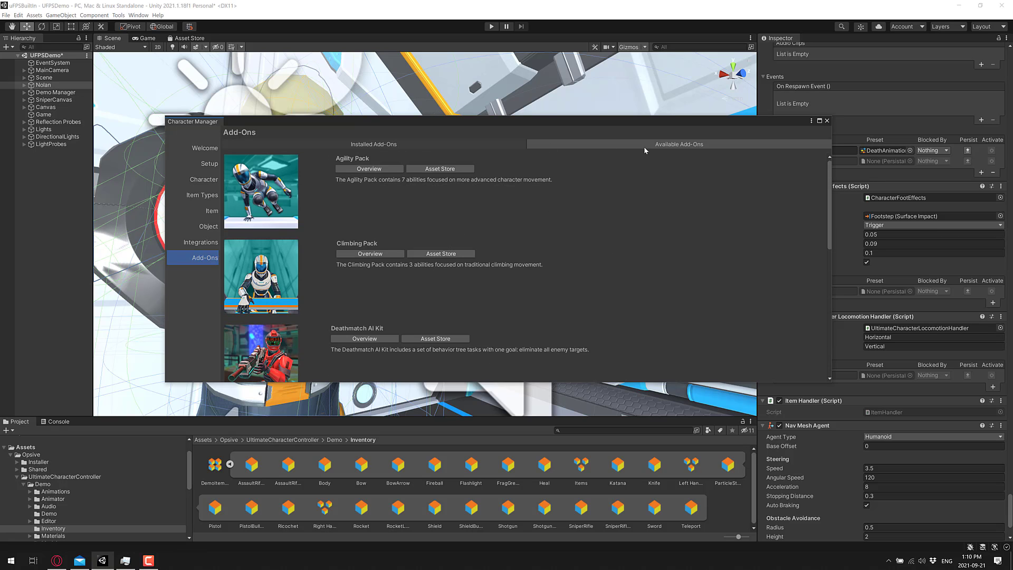
# Confirm no add-ons are installed, then close the Character Manager
pyautogui.click(445, 145)
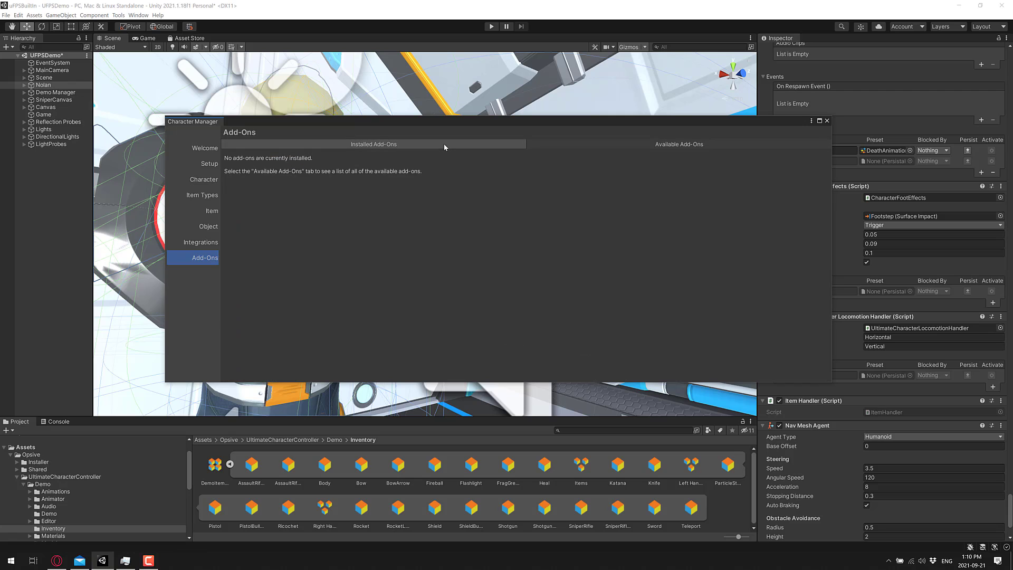
pyautogui.click(701, 143)
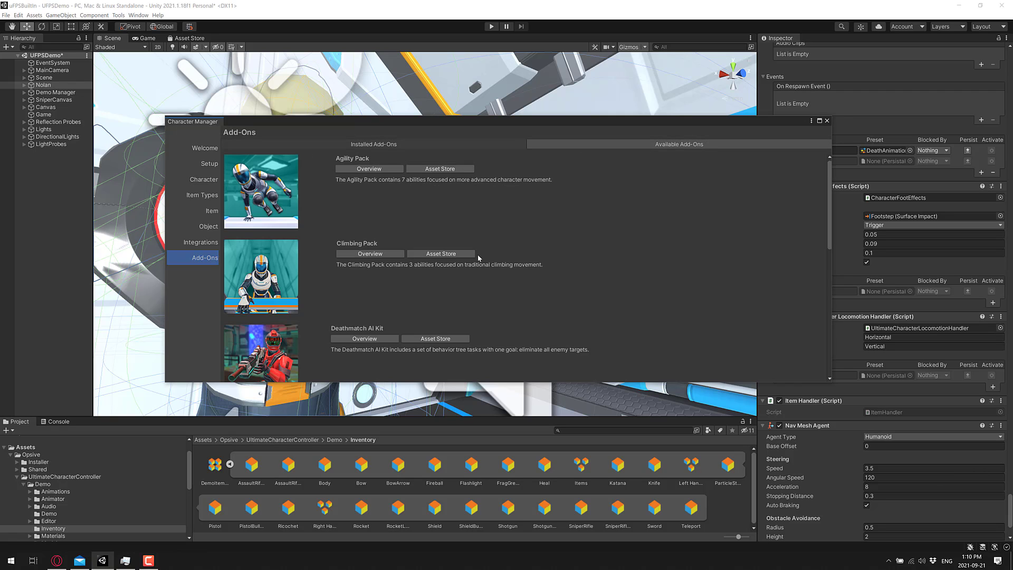
pyautogui.scroll(-10, 476, 254)
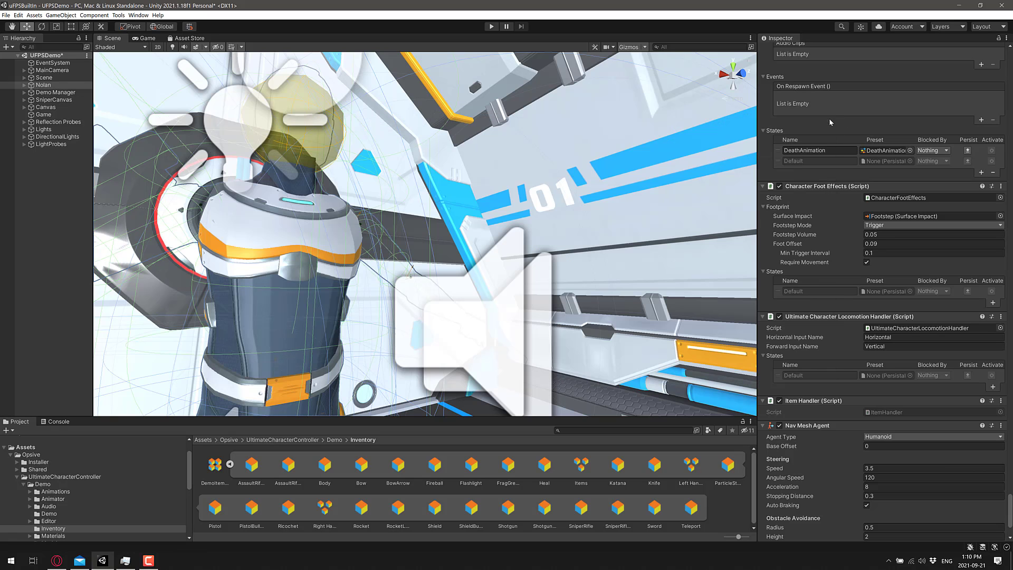
pyautogui.click(827, 121)
pyautogui.rightClick(54, 183)
pyautogui.click(53, 174)
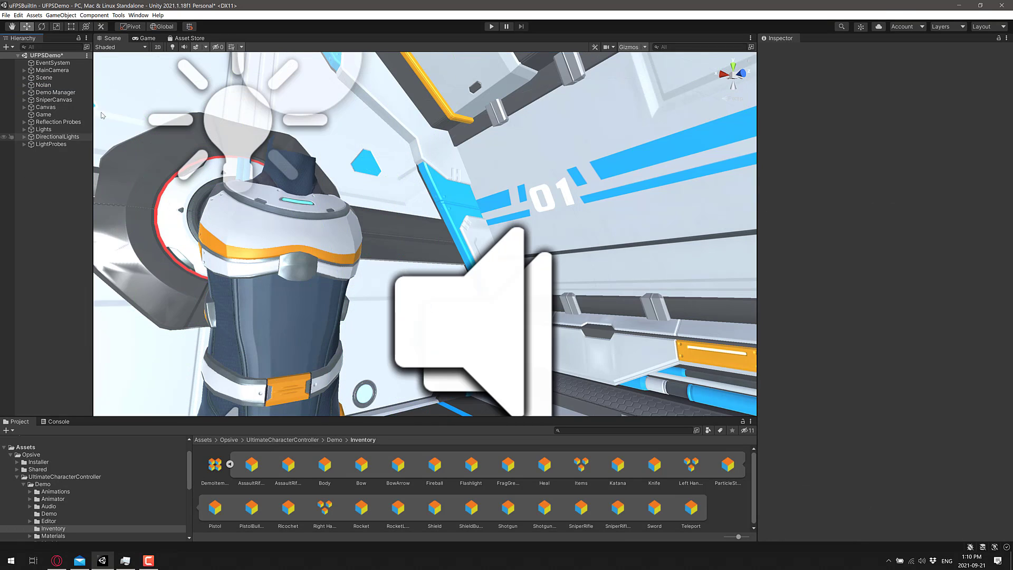
pyautogui.click(118, 14)
pyautogui.moveTo(132, 25)
pyautogui.moveTo(207, 25)
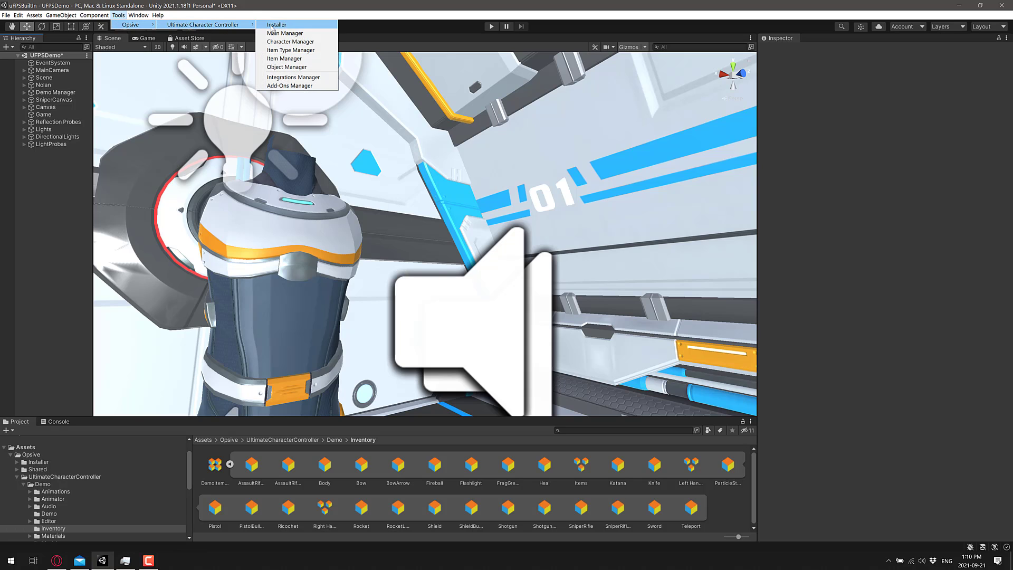
pyautogui.click(291, 42)
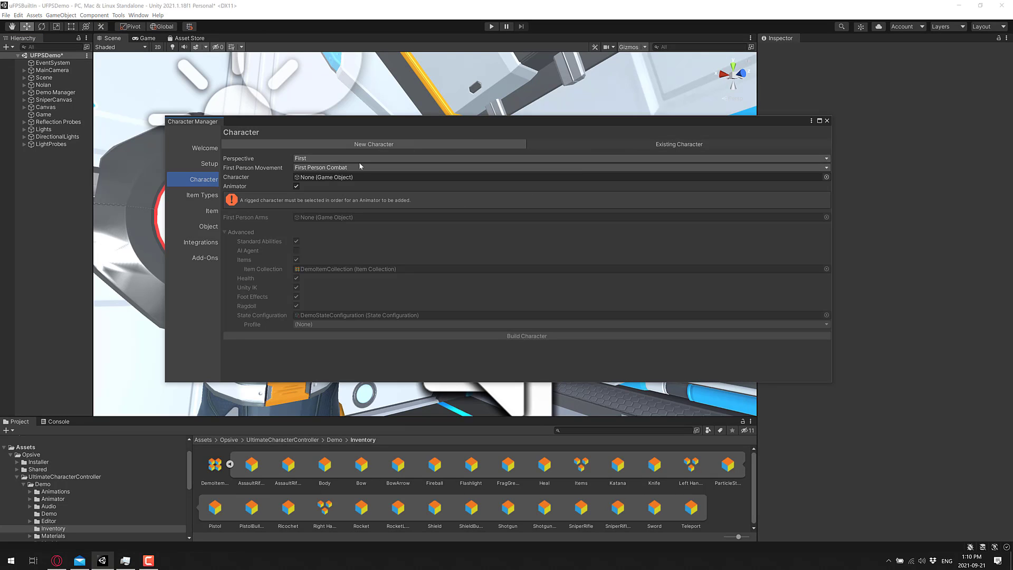
pyautogui.click(343, 177)
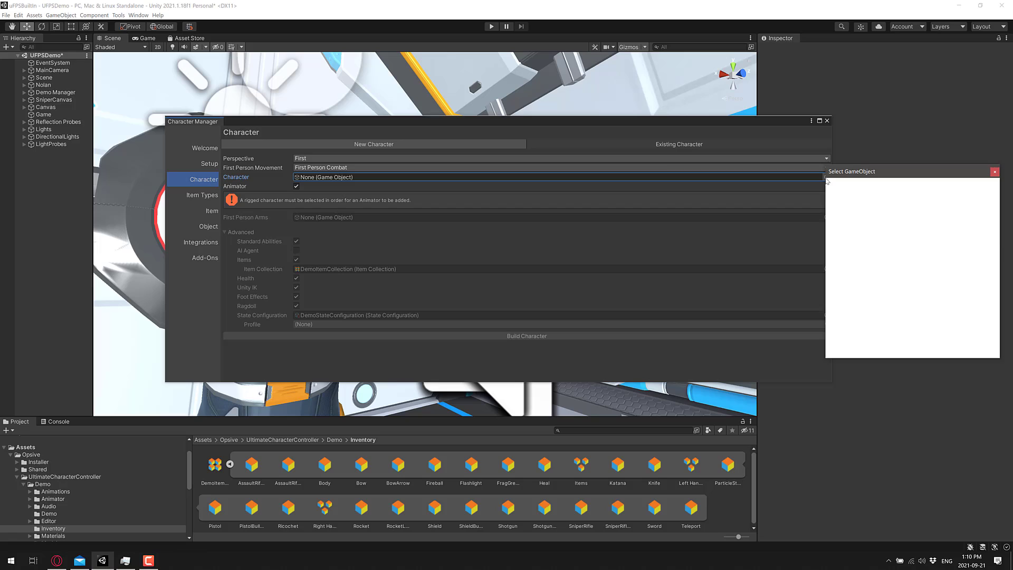
pyautogui.click(603, 154)
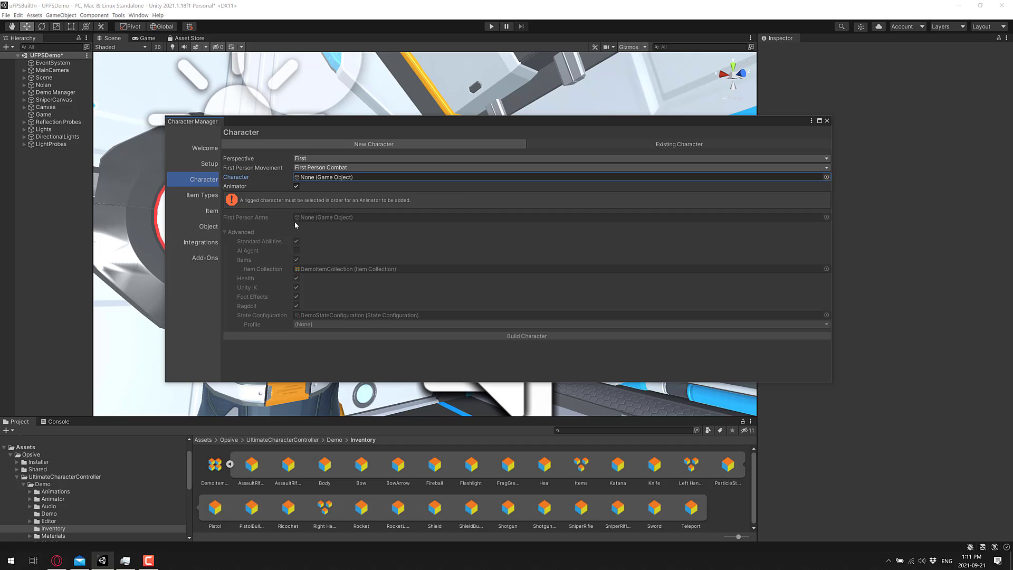
pyautogui.click(827, 121)
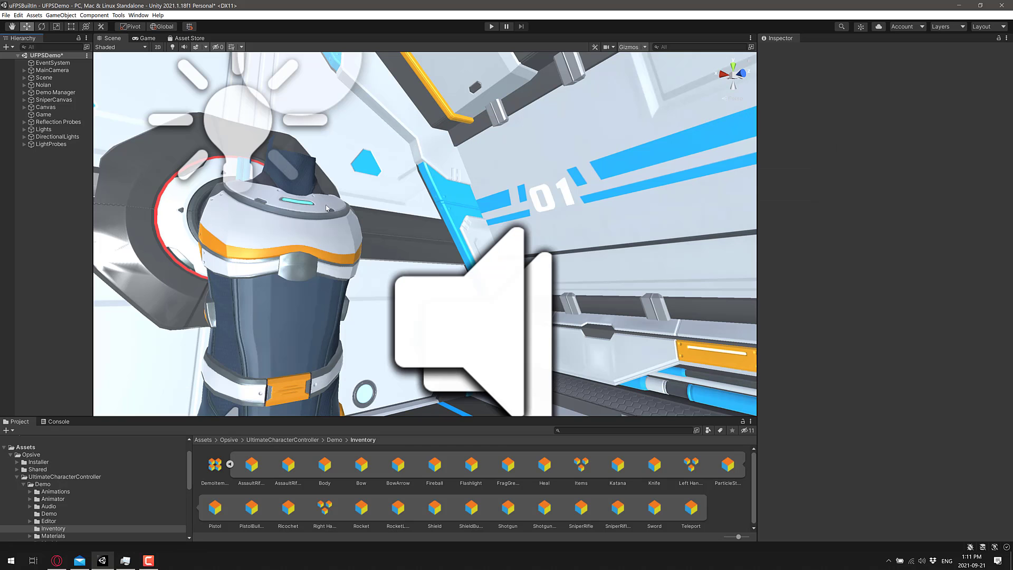
# Select Nolan's armour mesh, the whole character, then its first-person arms in the Scene view
pyautogui.click(319, 264)
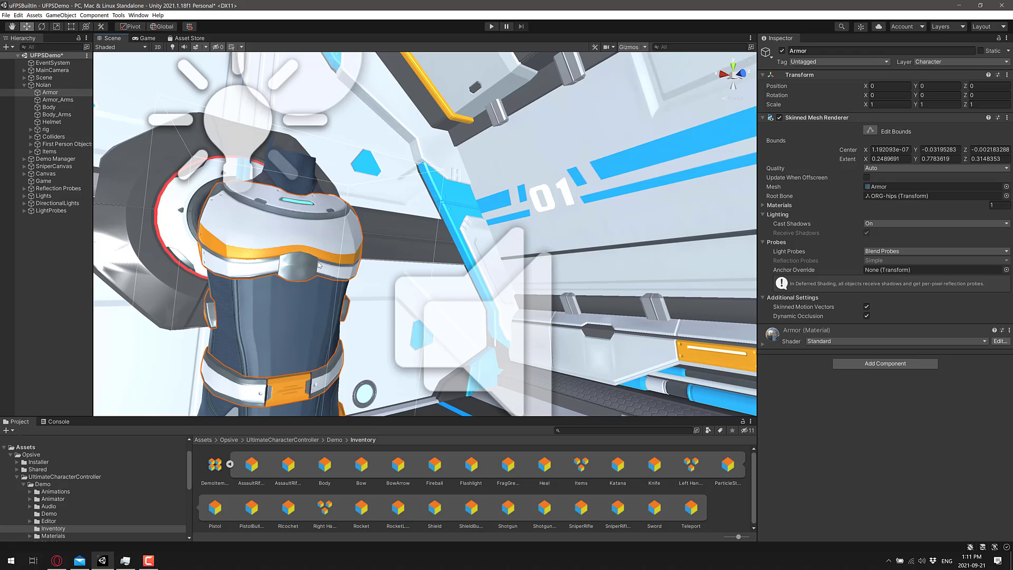
pyautogui.click(43, 85)
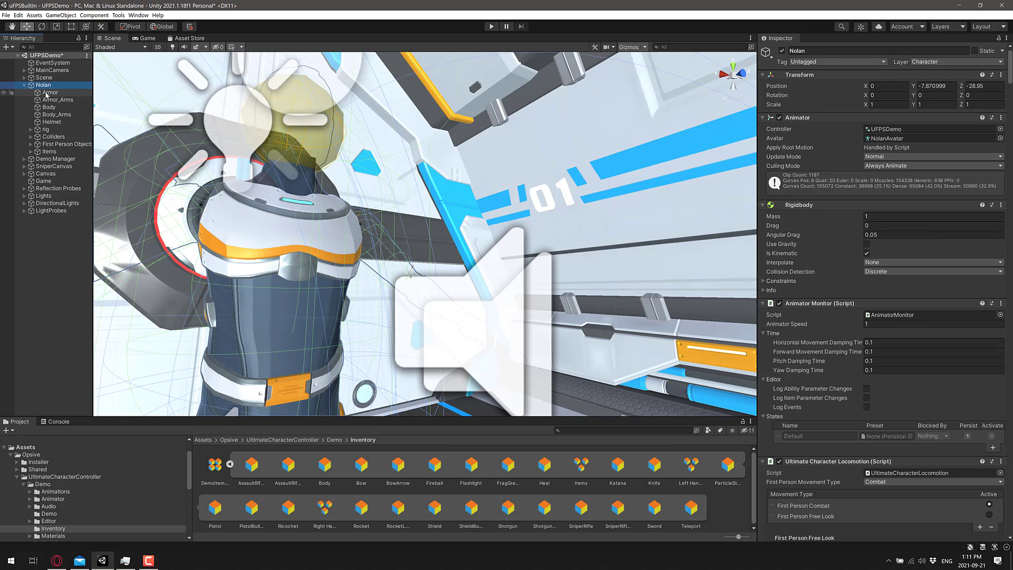
pyautogui.keyDown('alt'); pyautogui.moveTo(338, 227); pyautogui.dragTo(677, 321); pyautogui.keyUp('alt')
pyautogui.click(508, 128)
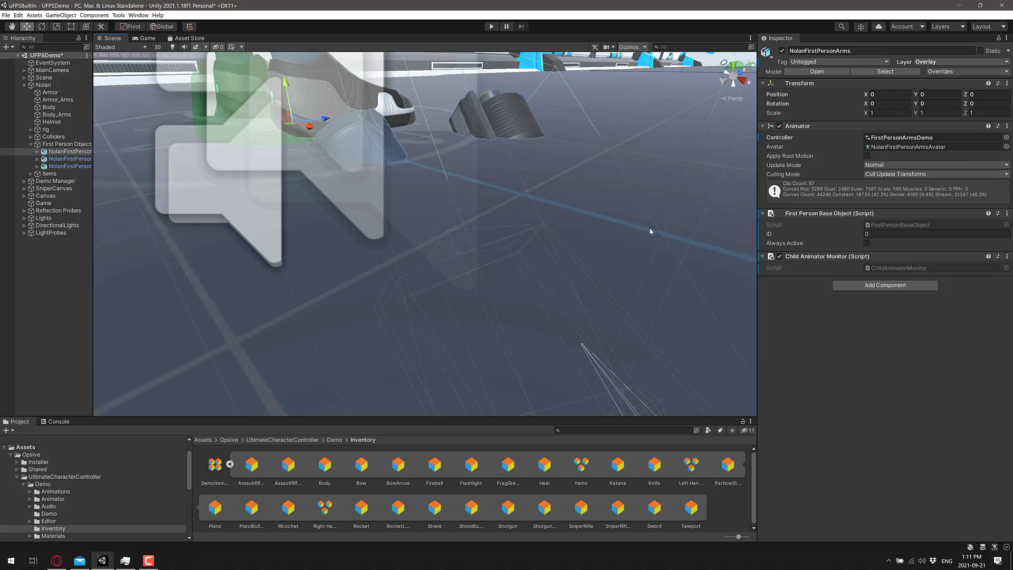
pyautogui.keyDown('alt'); pyautogui.moveTo(651, 231); pyautogui.dragTo(535, 282); pyautogui.keyUp('alt')
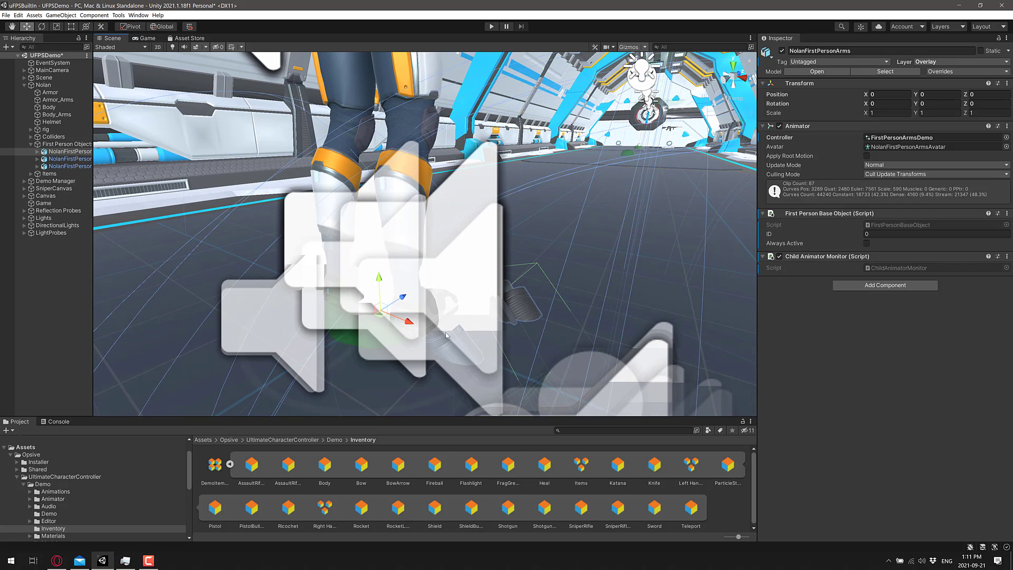
# Select ORG-toe.R, Armor_Arms and NolanFirstPersonArms, fly along the rifle, then switch to the browser
pyautogui.click(450, 353)
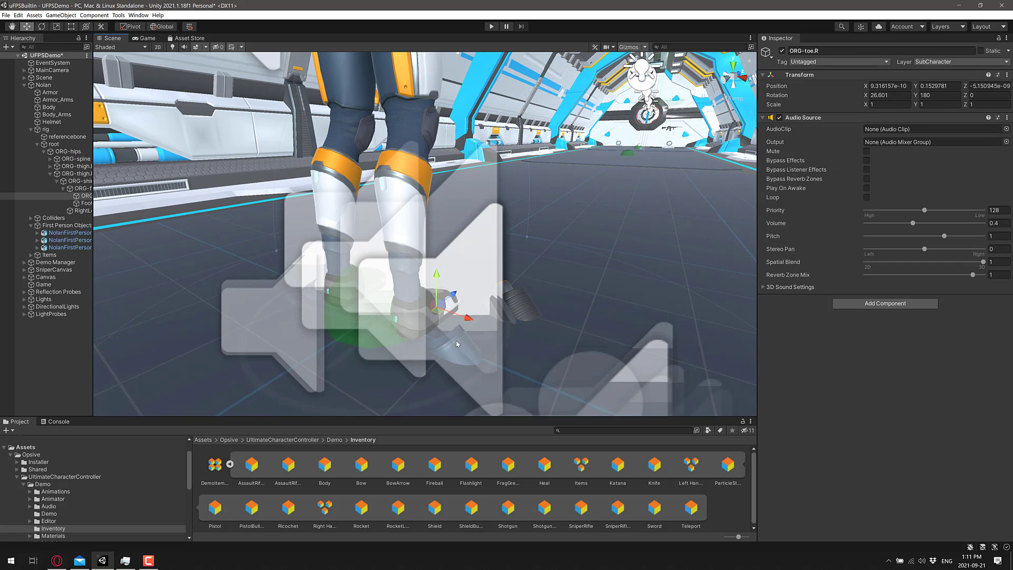
pyautogui.click(55, 100)
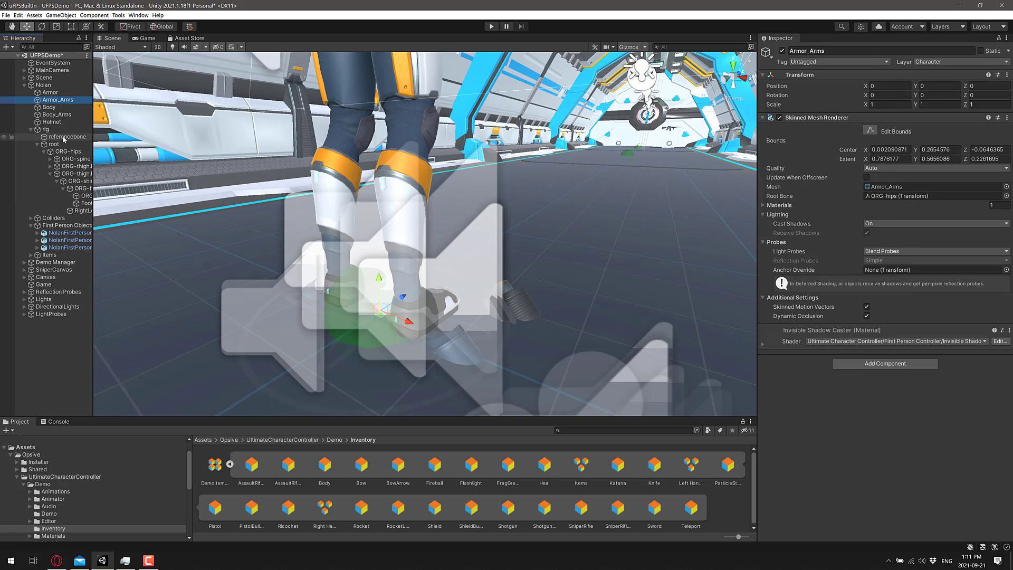
pyautogui.click(65, 233)
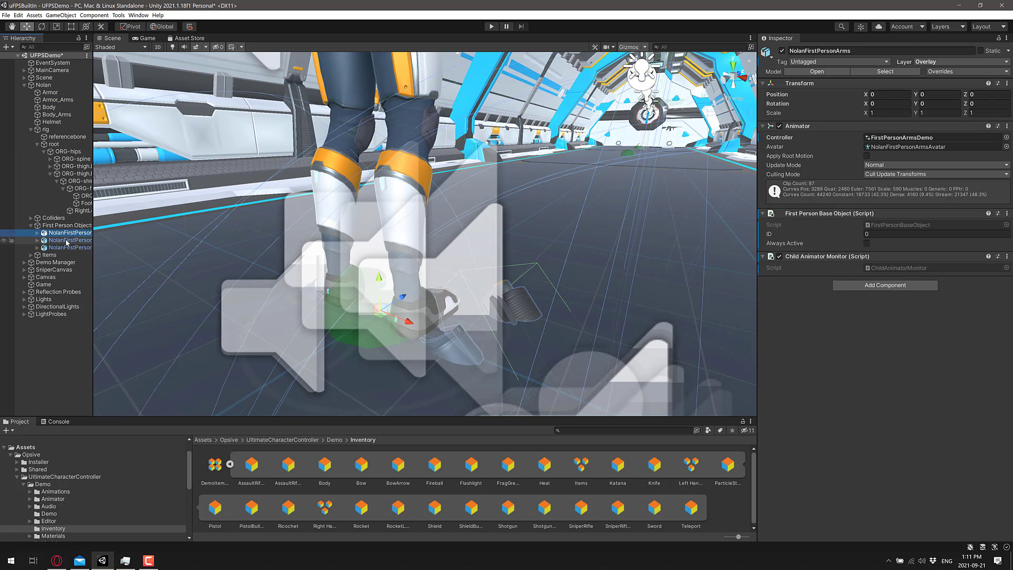
pyautogui.moveTo(506, 306); pyautogui.dragTo(419, 268, button='right')
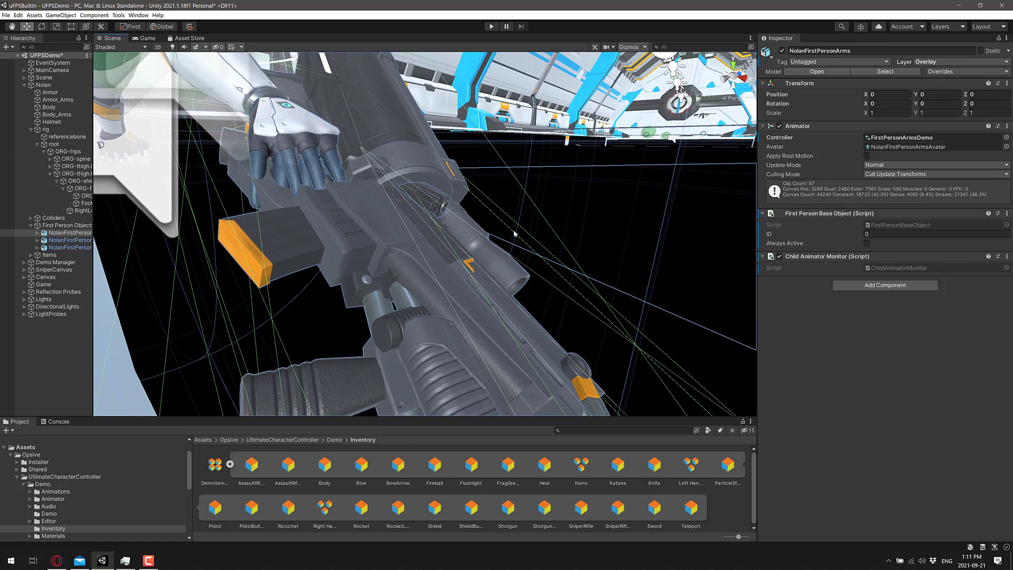
pyautogui.moveTo(515, 234); pyautogui.dragTo(225, 232, button='right')
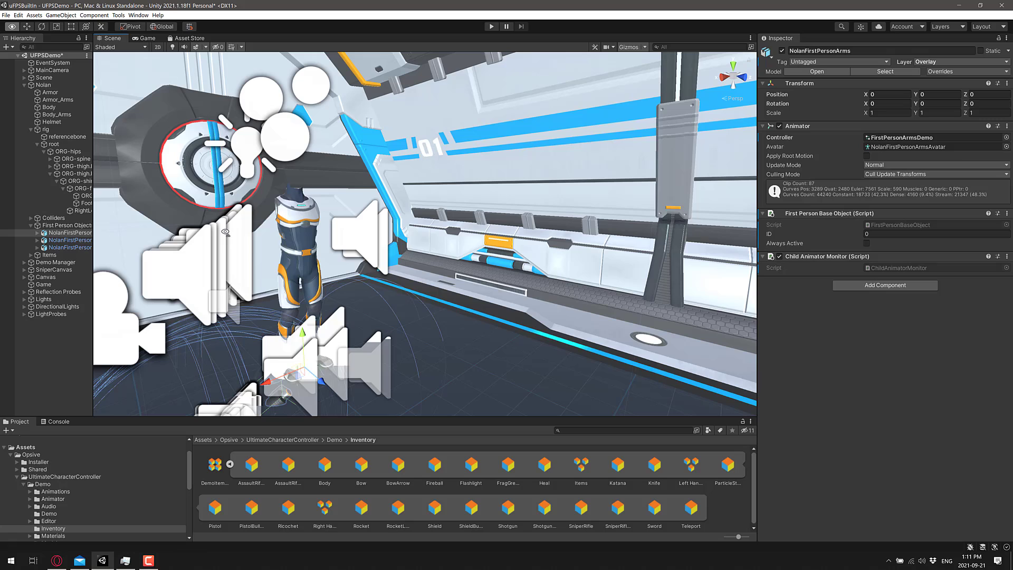
pyautogui.hotkey('alt', 'Tab')
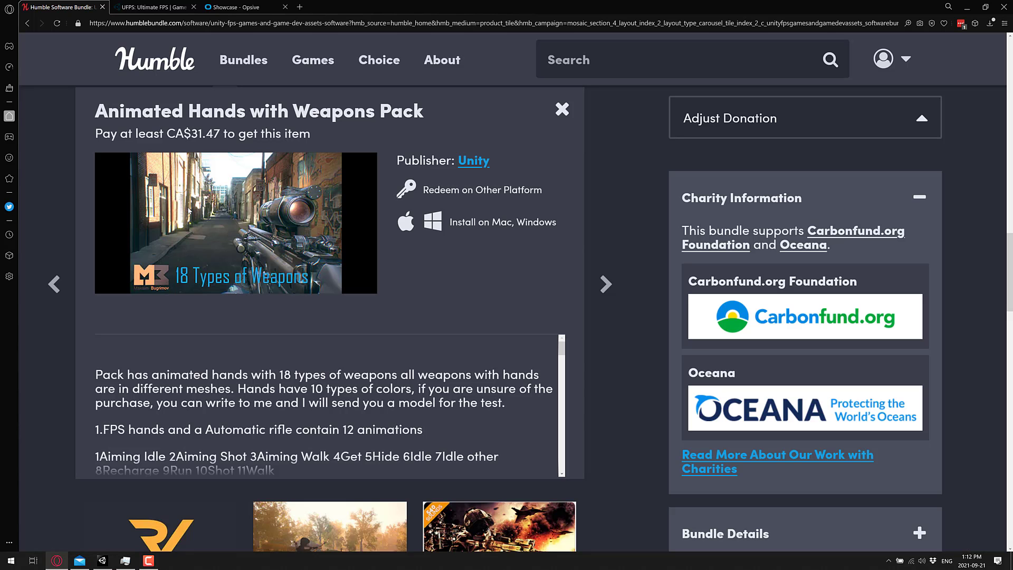
# Open the Opsive Character documentation page and read through its locomotion and stairs sections
pyautogui.hotkey('ctrl', 'Tab')
pyautogui.hotkey('alt', 'Left')
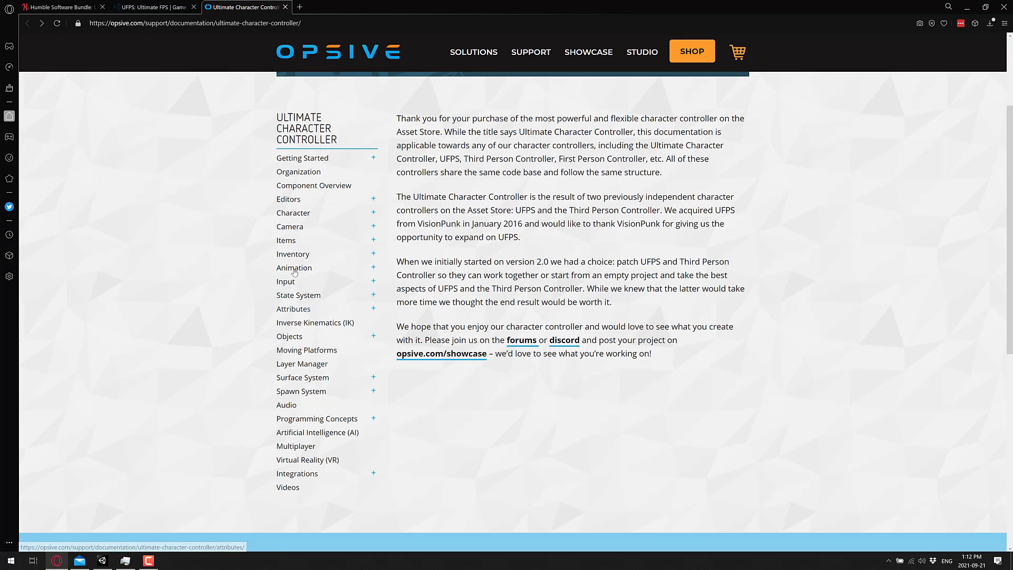
pyautogui.click(300, 213)
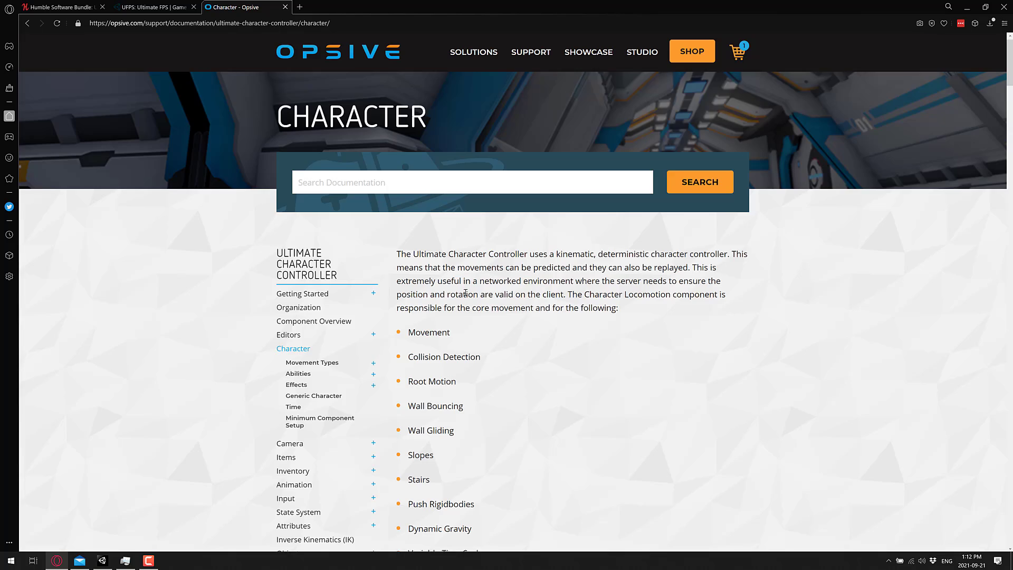
pyautogui.scroll(-2, 394, 241)
pyautogui.scroll(-1, 456, 232)
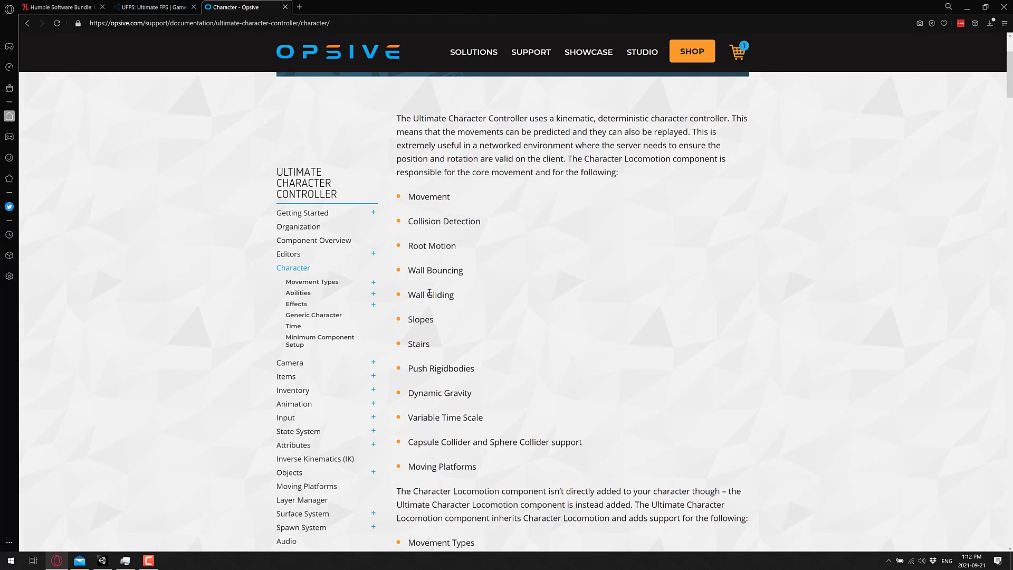
pyautogui.scroll(-12, 421, 279)
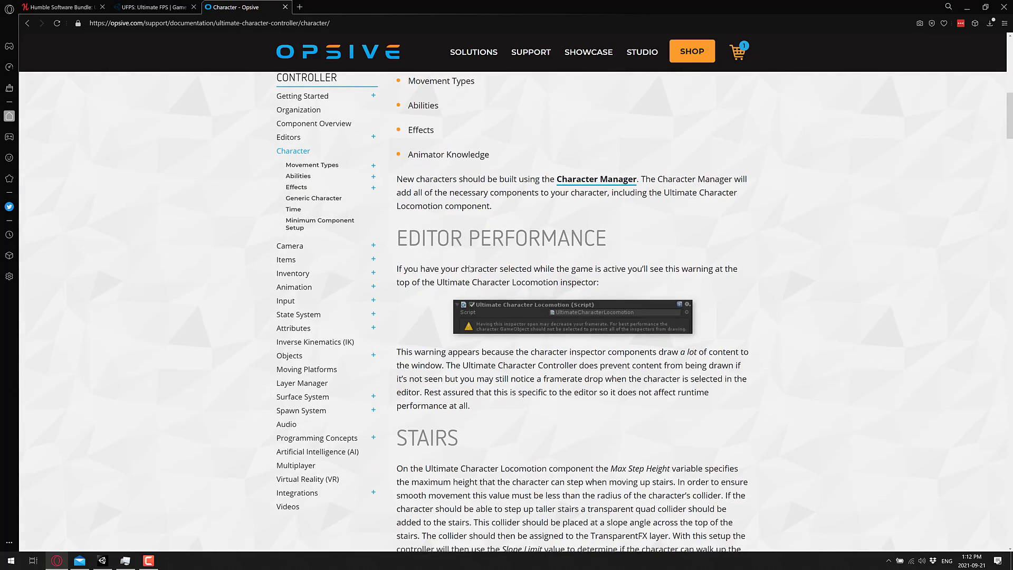
pyautogui.scroll(-13, 470, 268)
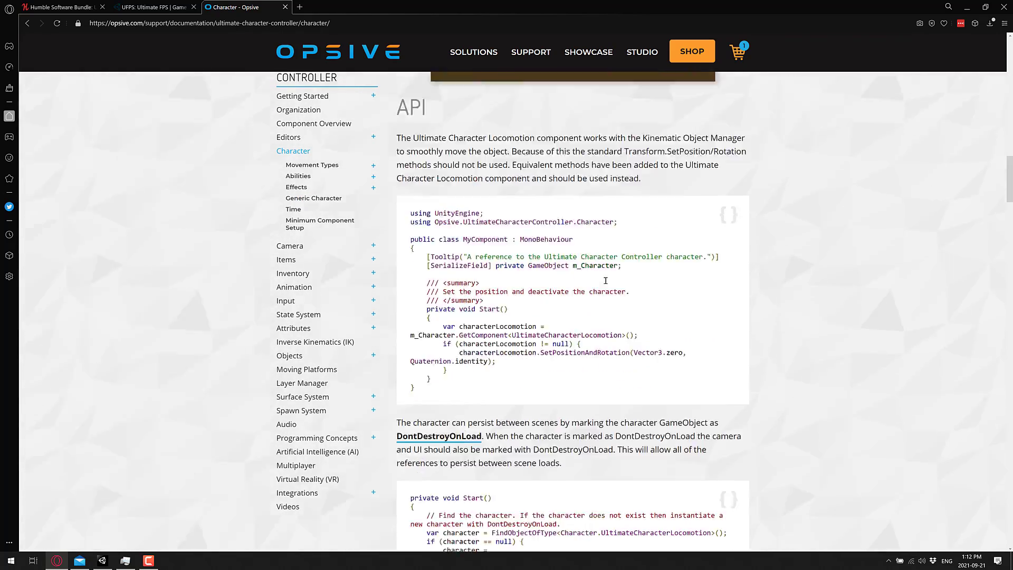
pyautogui.scroll(2, 607, 284)
# Select and then deselect a code block on the Character page, then return to Humble Bundle
pyautogui.moveTo(469, 173); pyautogui.dragTo(658, 347)
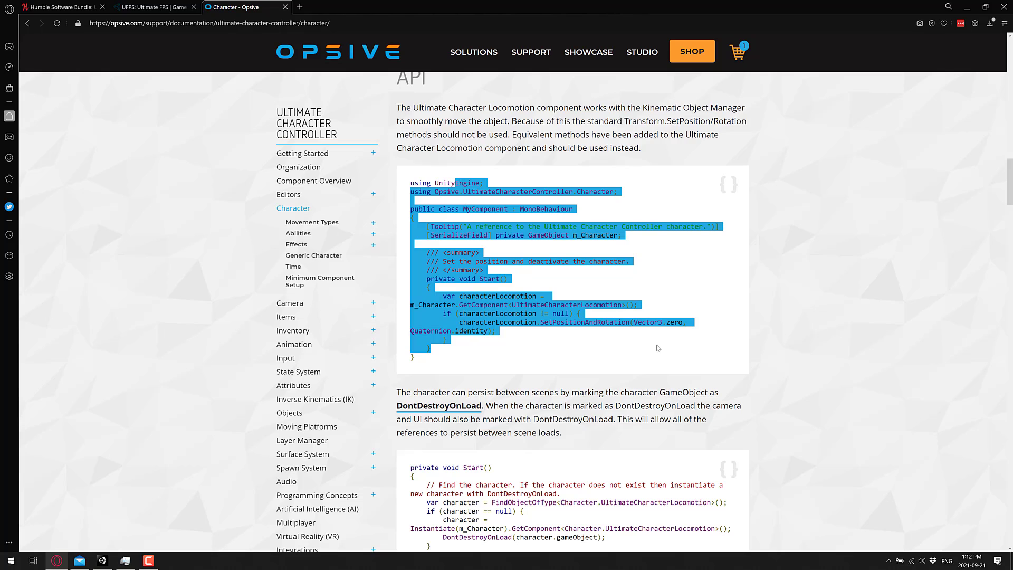
pyautogui.click(771, 361)
pyautogui.scroll(-11, 771, 361)
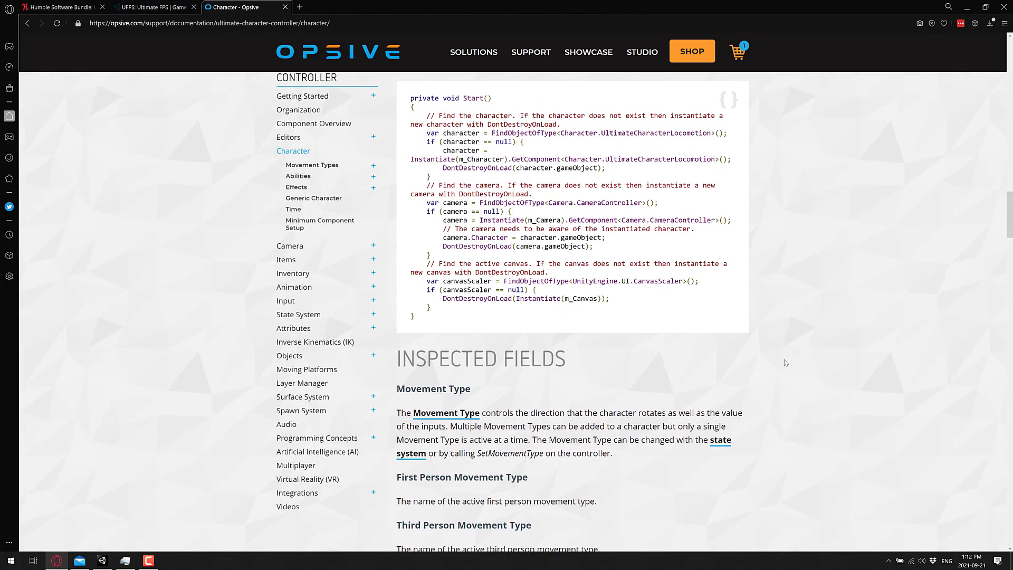
pyautogui.click(61, 7)
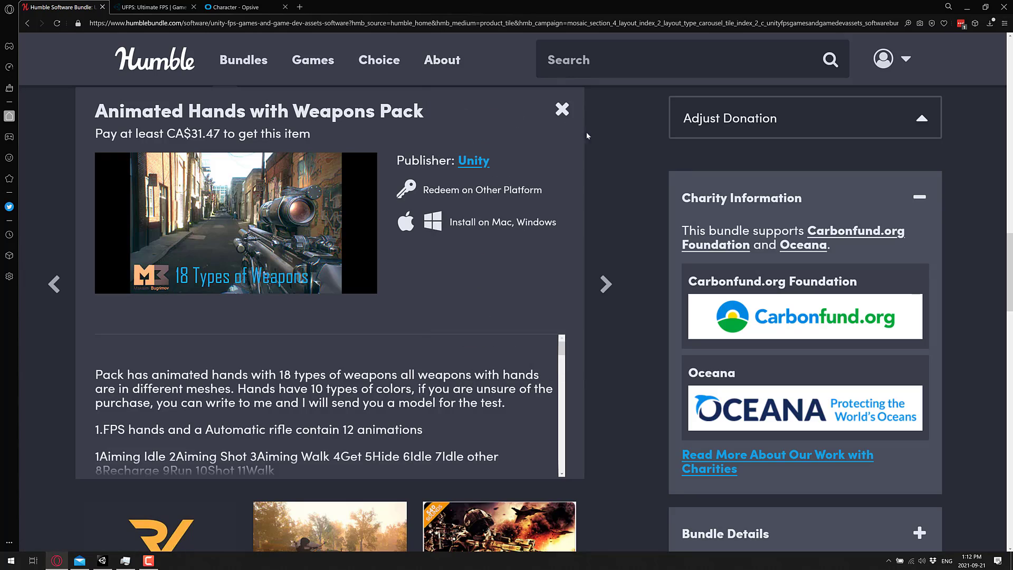
# Close the Animated Hands with Weapons Pack details and return to the top of the bundle
pyautogui.click(561, 109)
pyautogui.scroll(10, 447, 286)
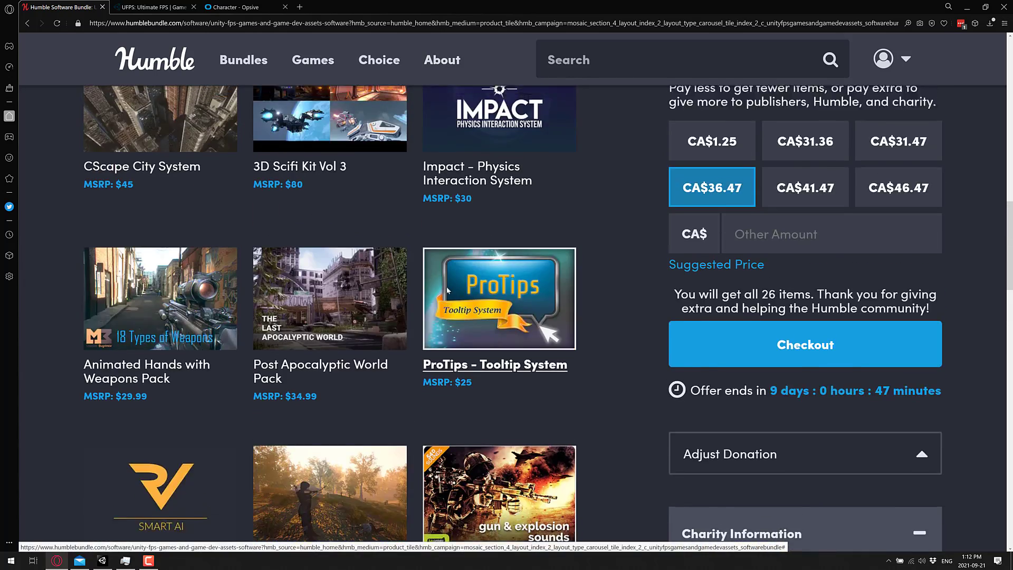
pyautogui.scroll(10, 446, 287)
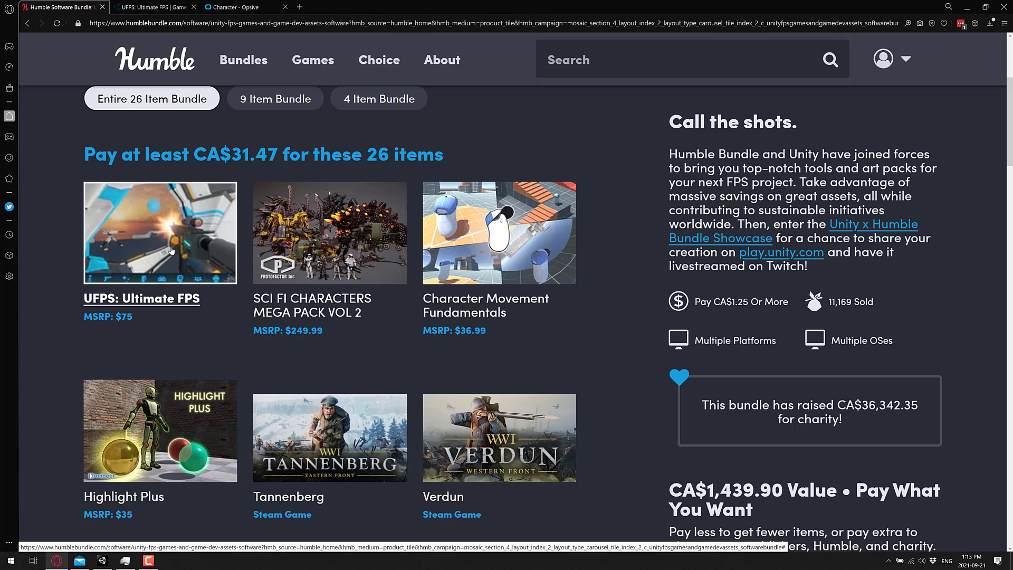
# Browse the Unity FPS bundle's 26 items and pricing tiers, with CA$36.47 suggested
pyautogui.scroll(-1, 591, 340)
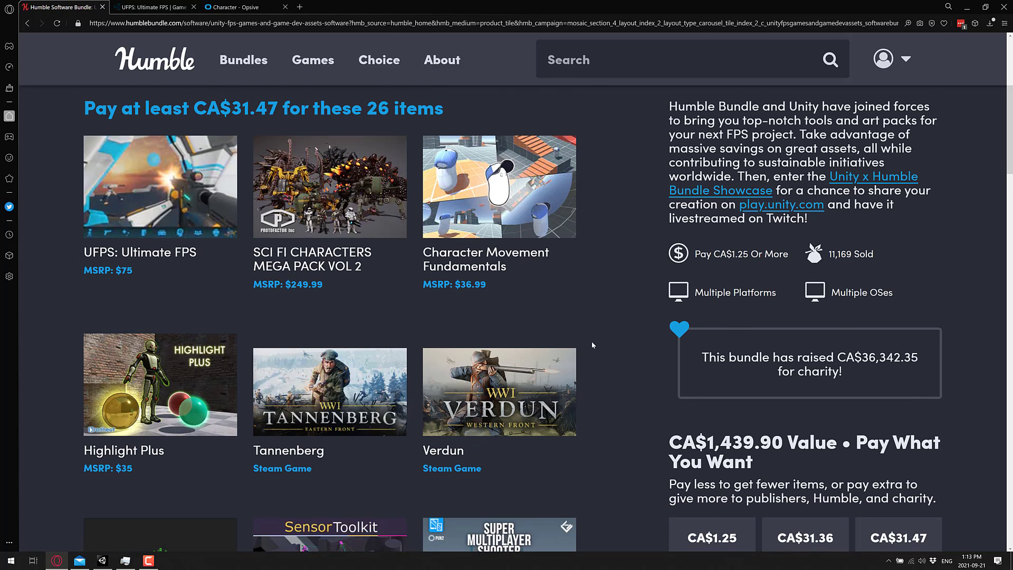
pyautogui.scroll(-6, 591, 341)
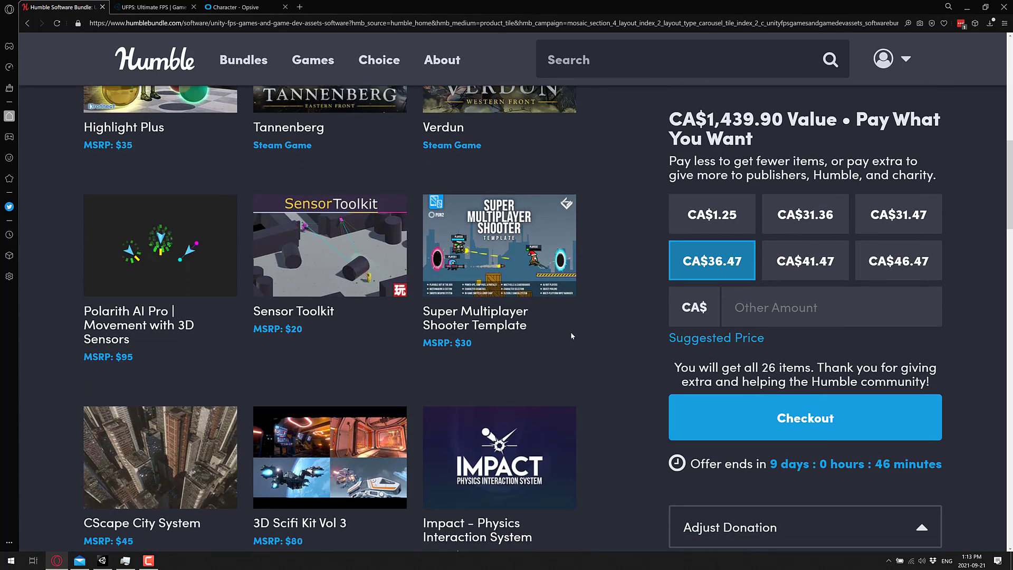
pyautogui.scroll(-4, 431, 213)
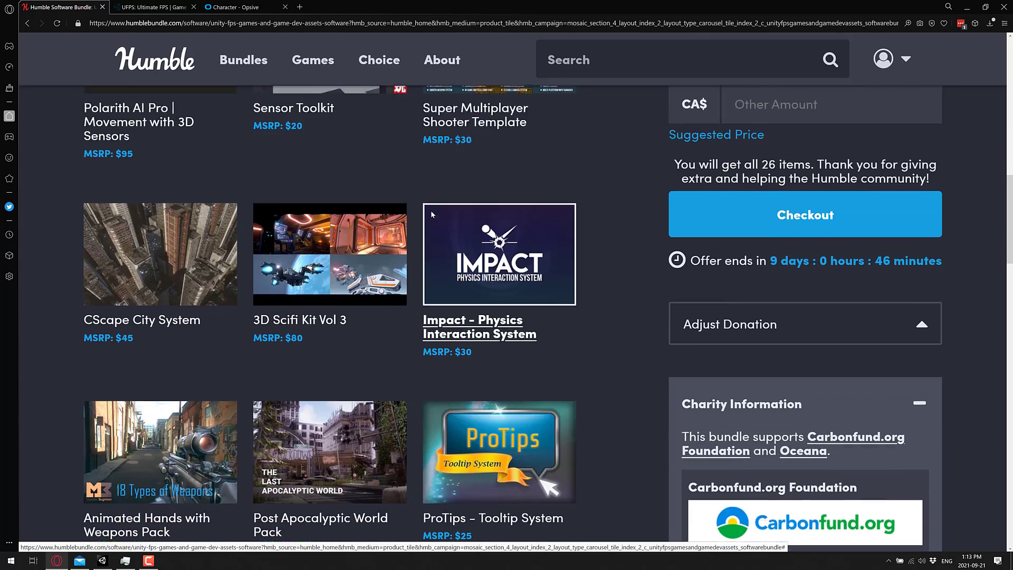
pyautogui.scroll(2, 430, 210)
pyautogui.scroll(-2, 430, 211)
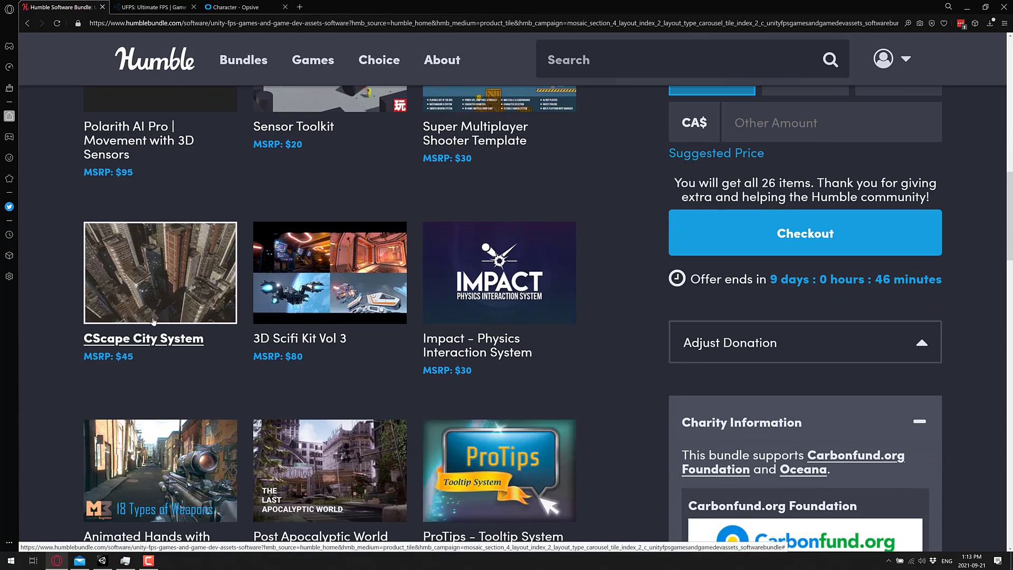
pyautogui.scroll(-6, 153, 320)
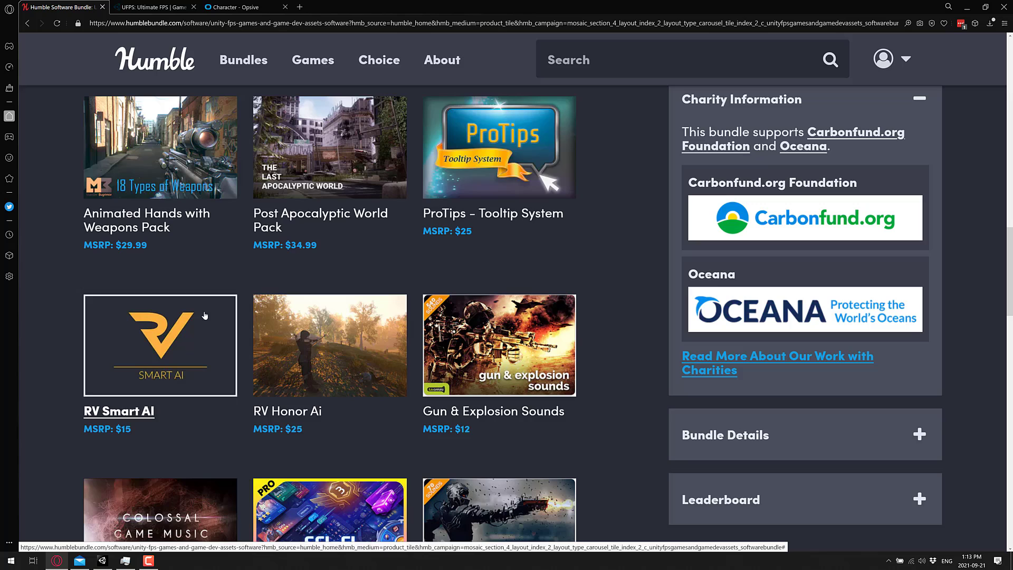
pyautogui.scroll(-3, 243, 332)
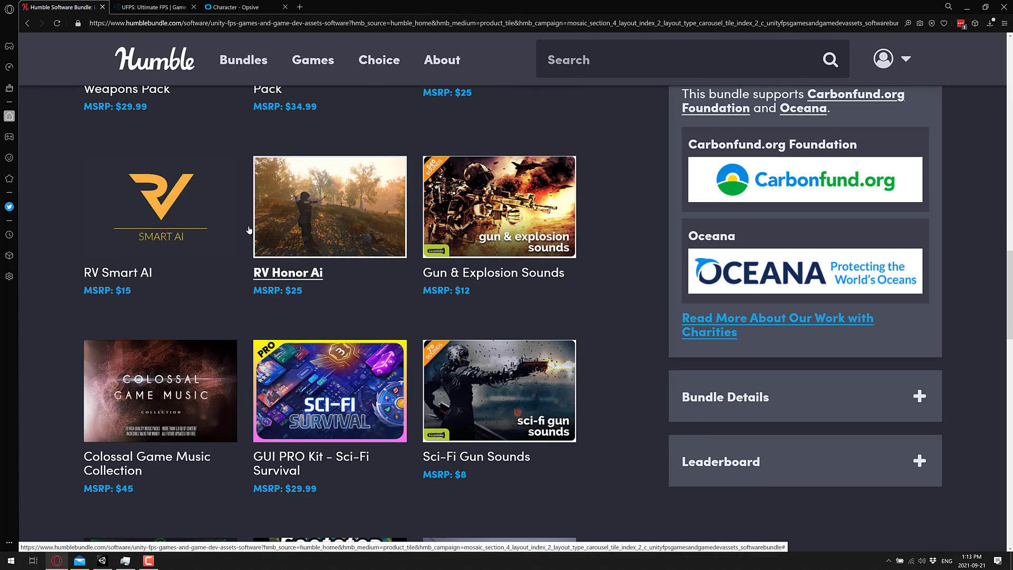
pyautogui.scroll(-5, 494, 322)
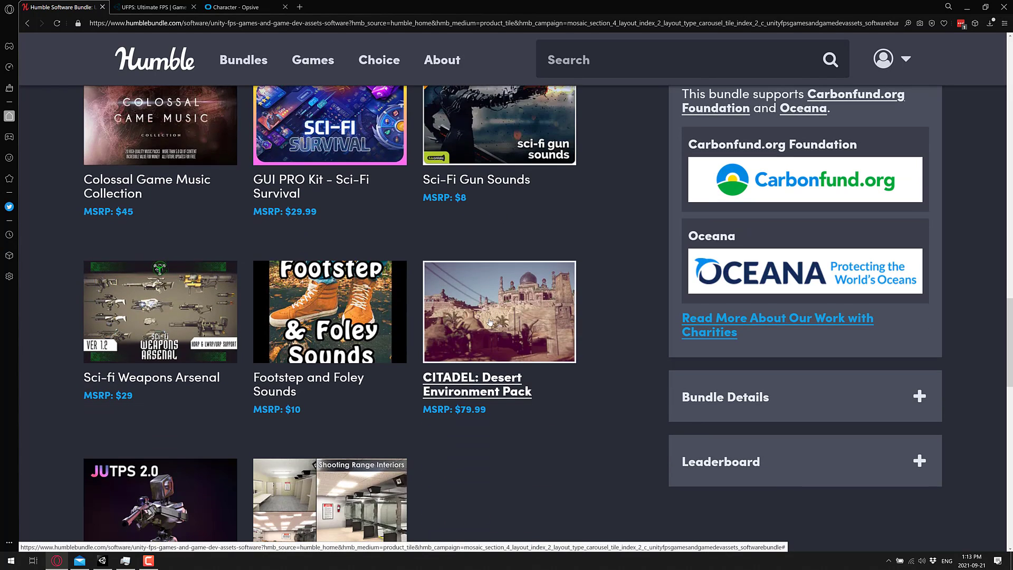
pyautogui.scroll(-3, 489, 322)
pyautogui.scroll(12, 461, 351)
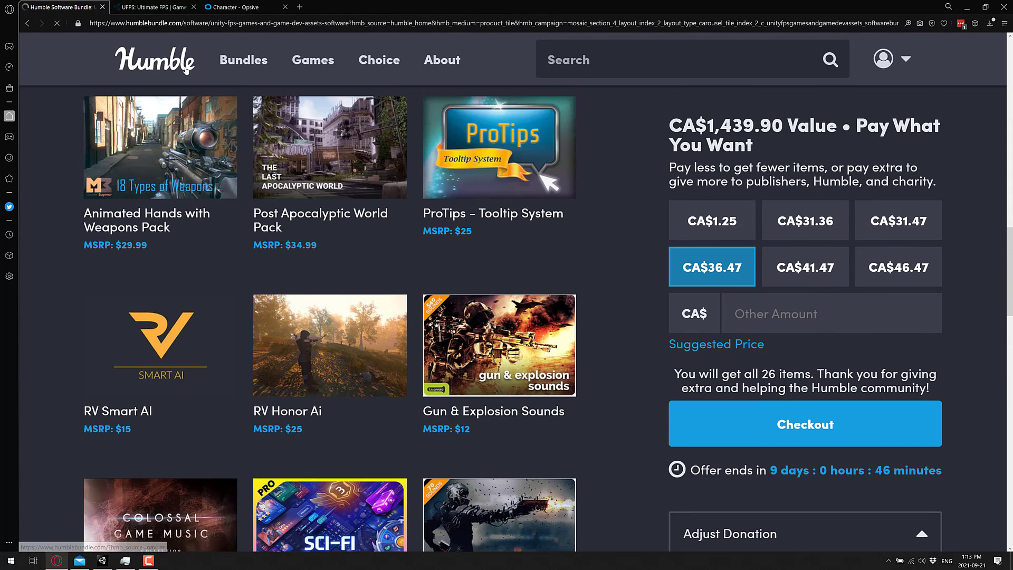
# Go to the Humble Bundle home page and scroll down through its listings
pyautogui.click(186, 71)
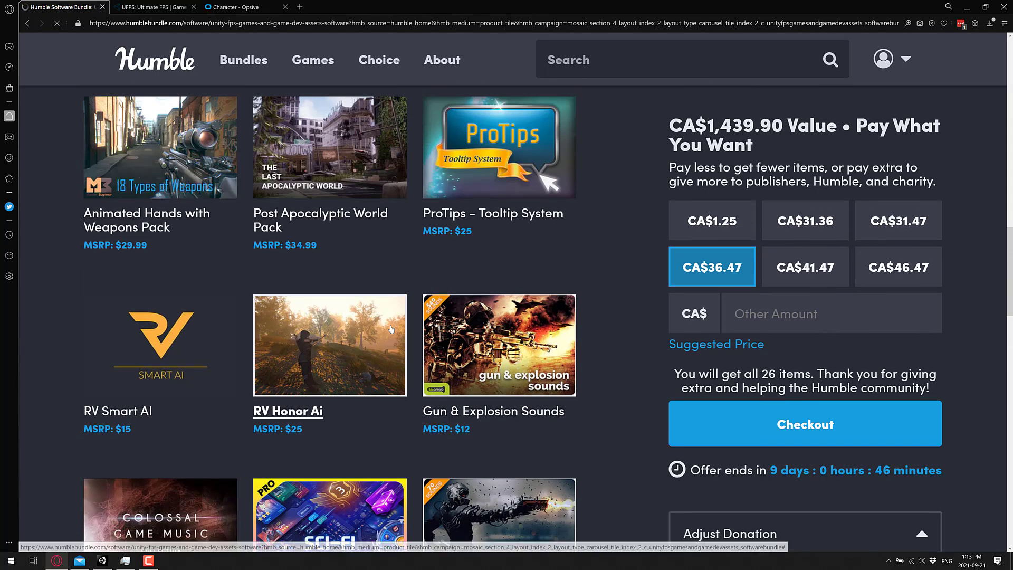
pyautogui.scroll(-15, 524, 310)
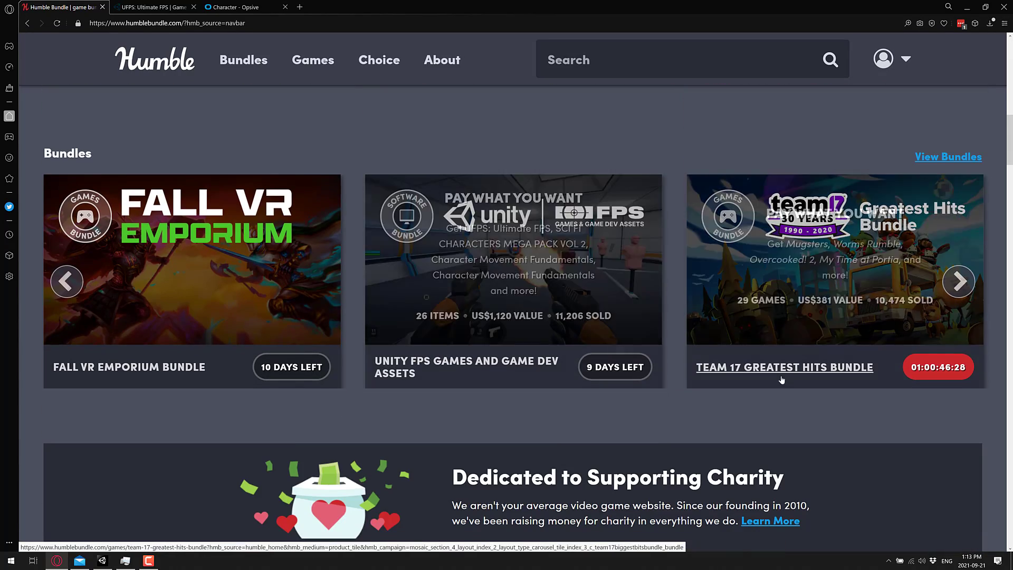
pyautogui.scroll(-1, 738, 402)
pyautogui.scroll(-9, 688, 334)
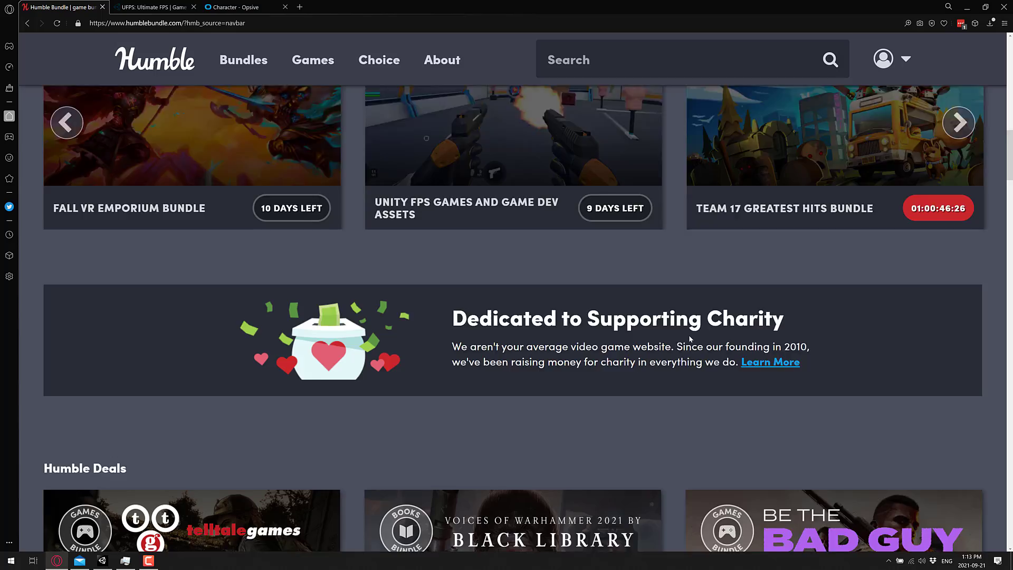
pyautogui.scroll(-14, 542, 348)
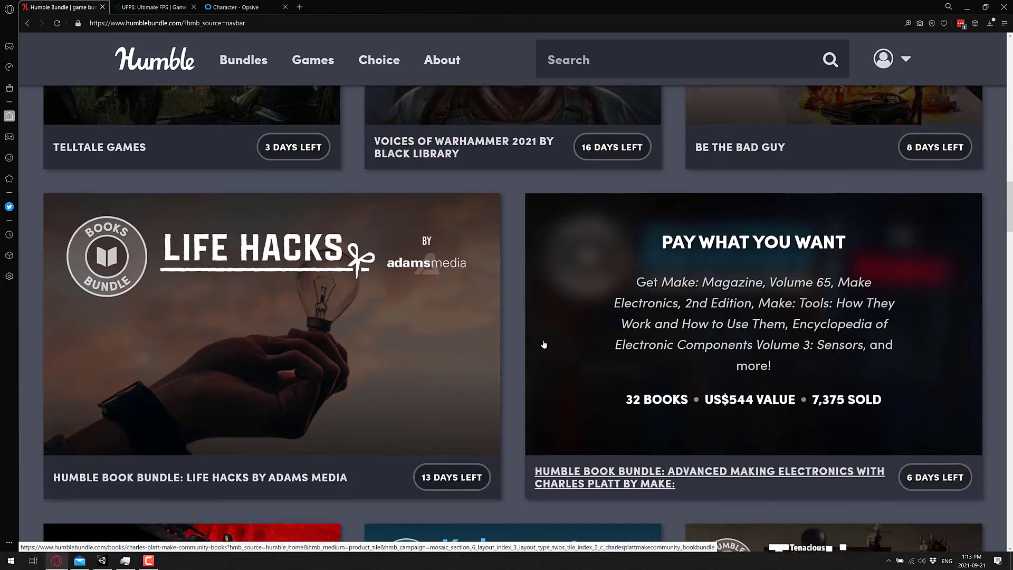
pyautogui.scroll(-14, 541, 352)
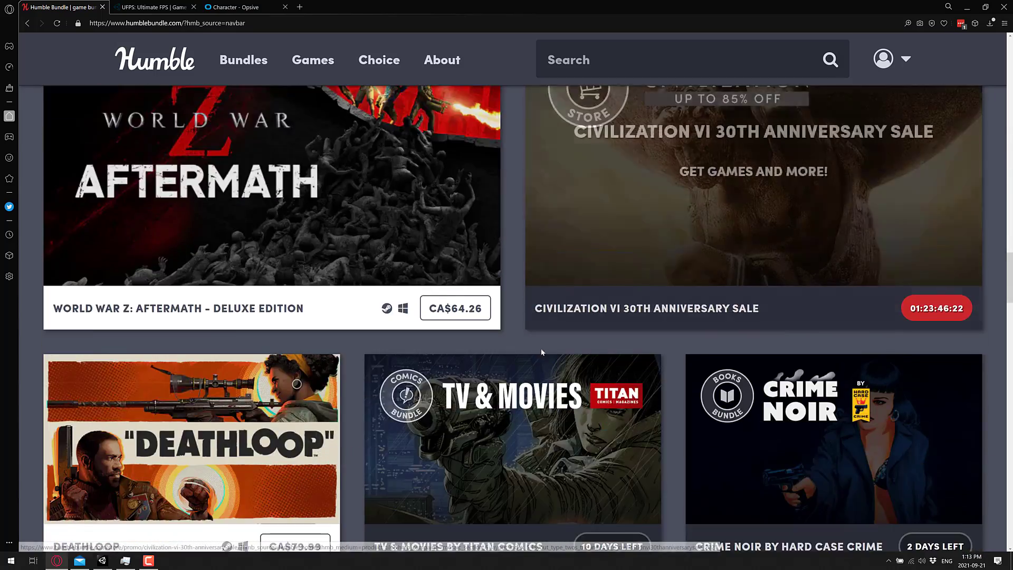
pyautogui.scroll(-20, 541, 351)
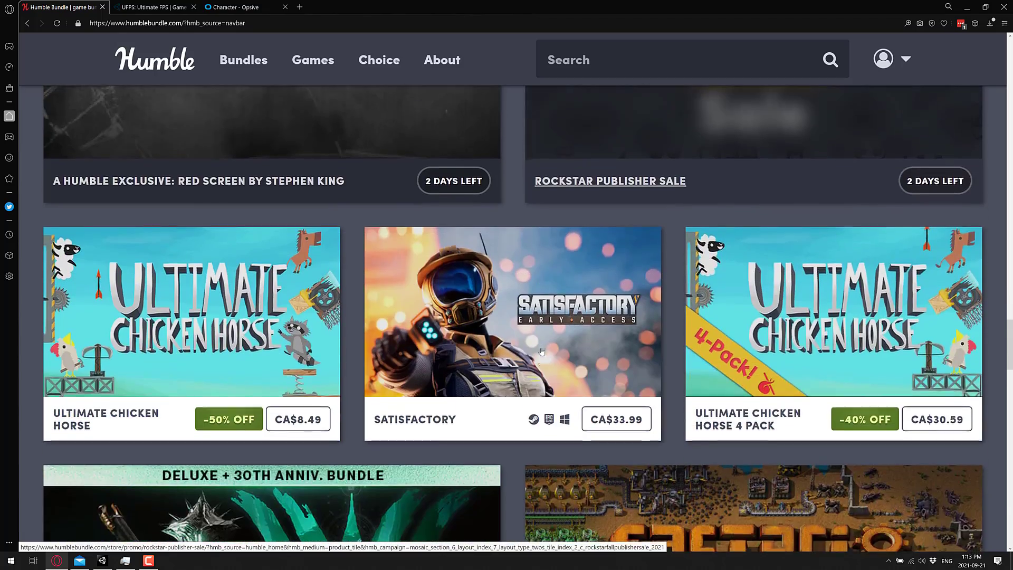
pyautogui.scroll(-19, 542, 350)
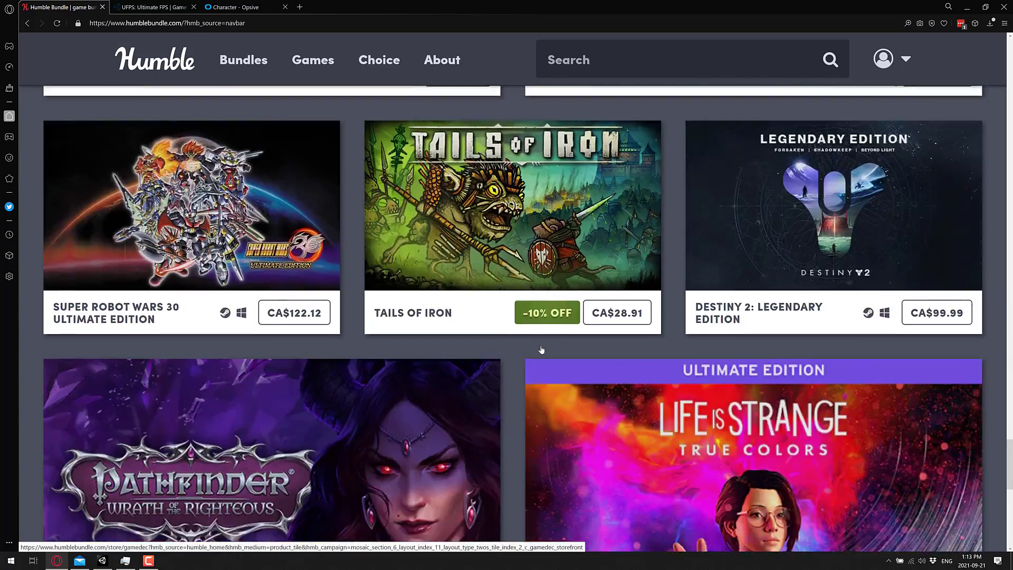
# Scroll back up and choose Software from the Bundles menu
pyautogui.scroll(10, 541, 348)
pyautogui.scroll(15, 541, 348)
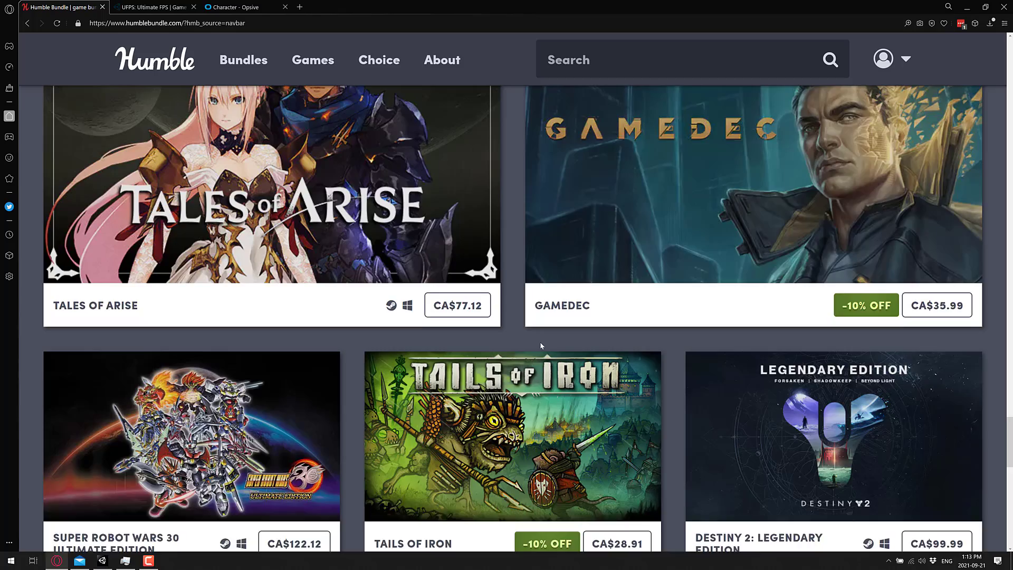
pyautogui.scroll(17, 541, 346)
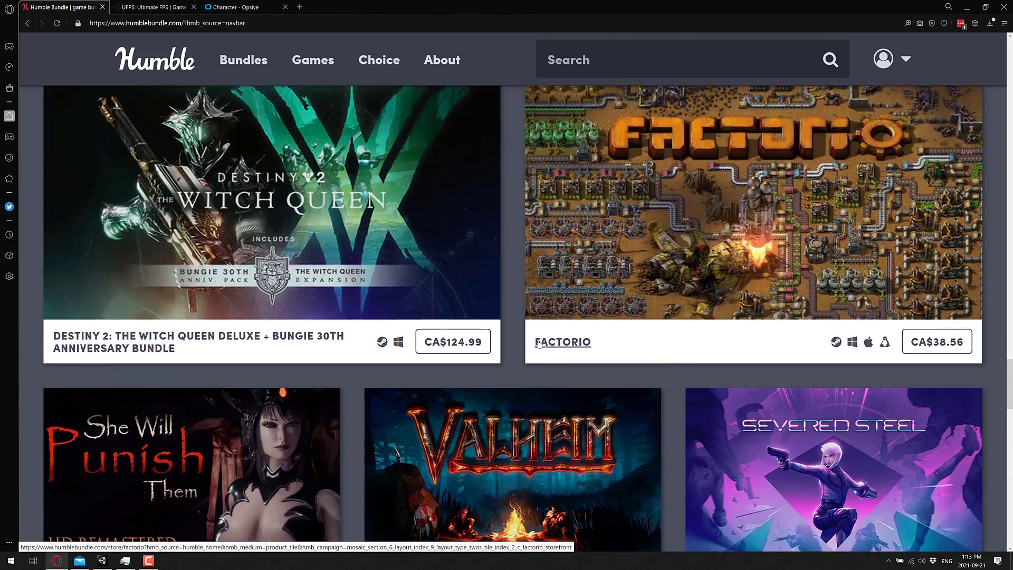
pyautogui.scroll(18, 539, 343)
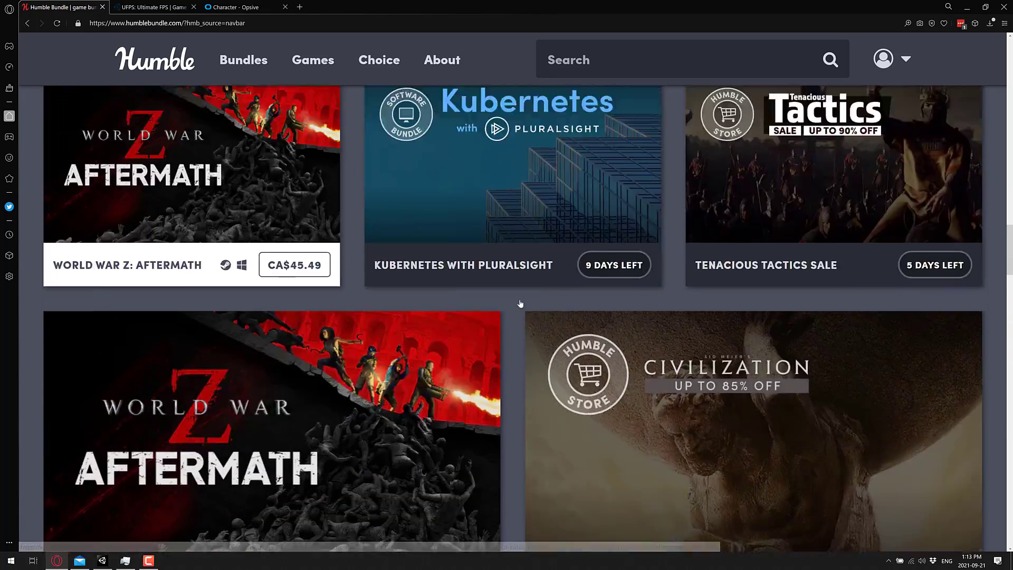
pyautogui.scroll(15, 520, 302)
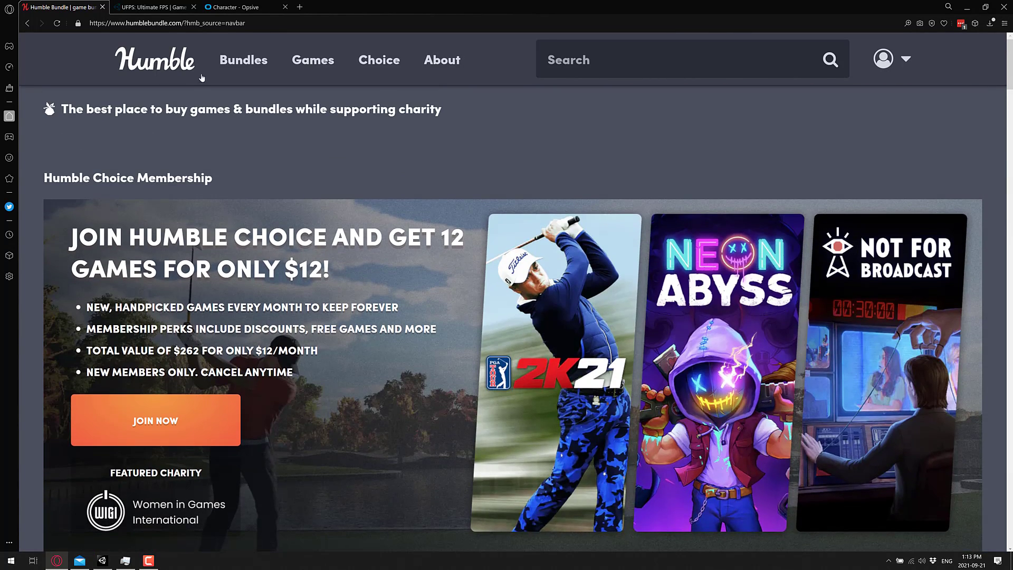
pyautogui.moveTo(250, 62)
pyautogui.click(353, 191)
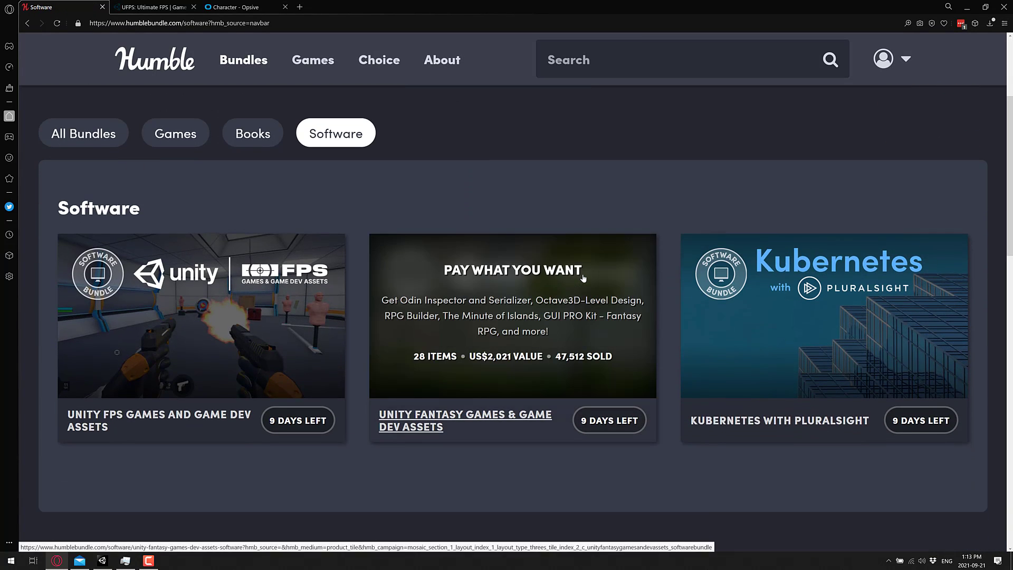
pyautogui.click(583, 278)
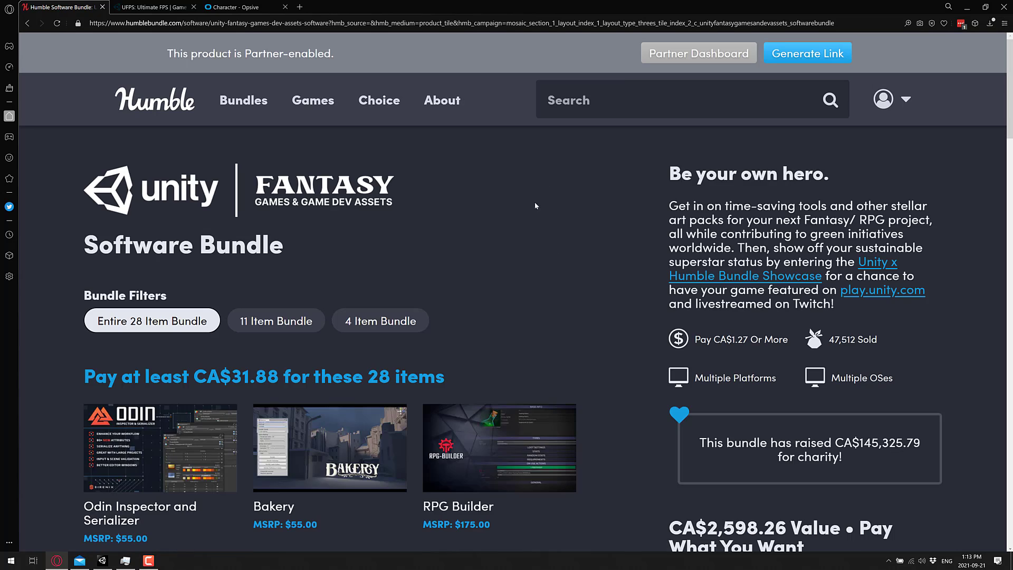
pyautogui.scroll(-6, 552, 274)
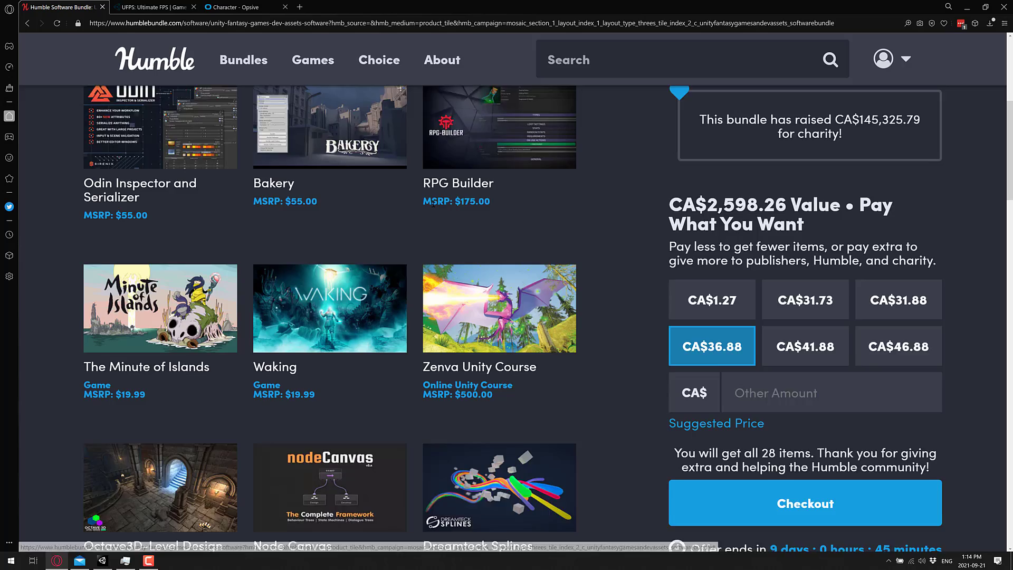
pyautogui.scroll(-2, 338, 238)
pyautogui.scroll(-6, 422, 409)
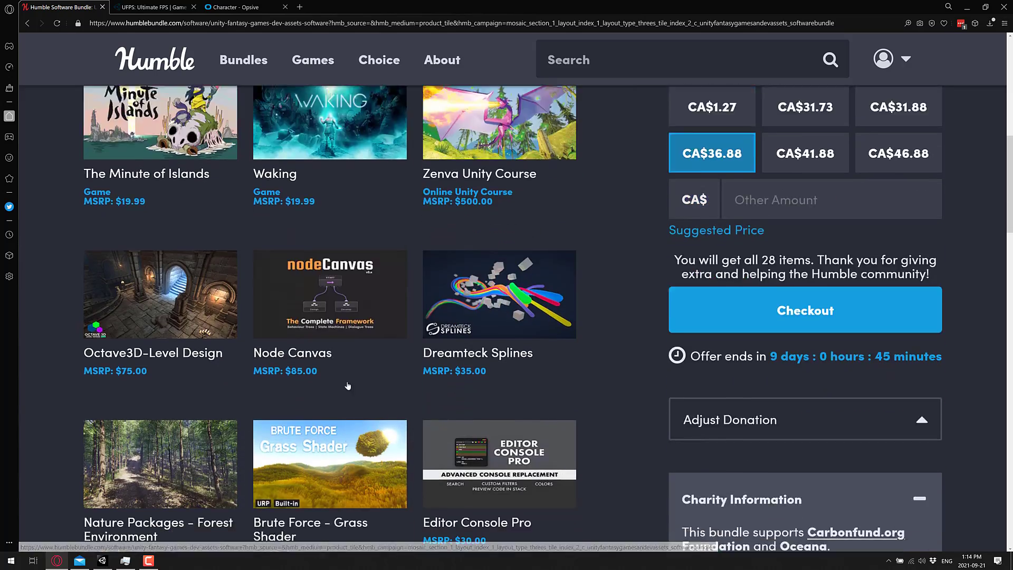
pyautogui.scroll(-10, 422, 409)
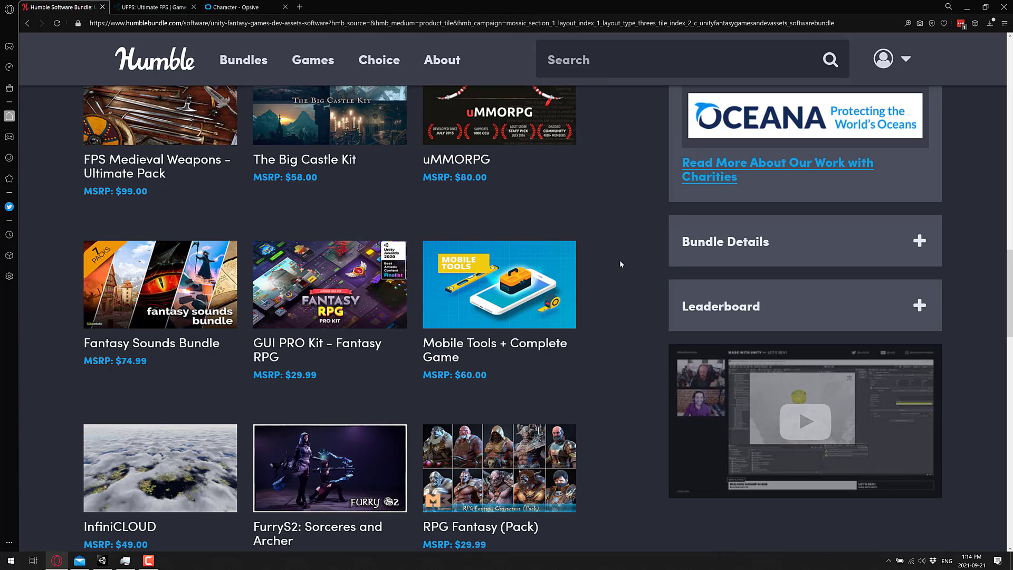
pyautogui.scroll(-2, 620, 260)
pyautogui.scroll(-4, 617, 322)
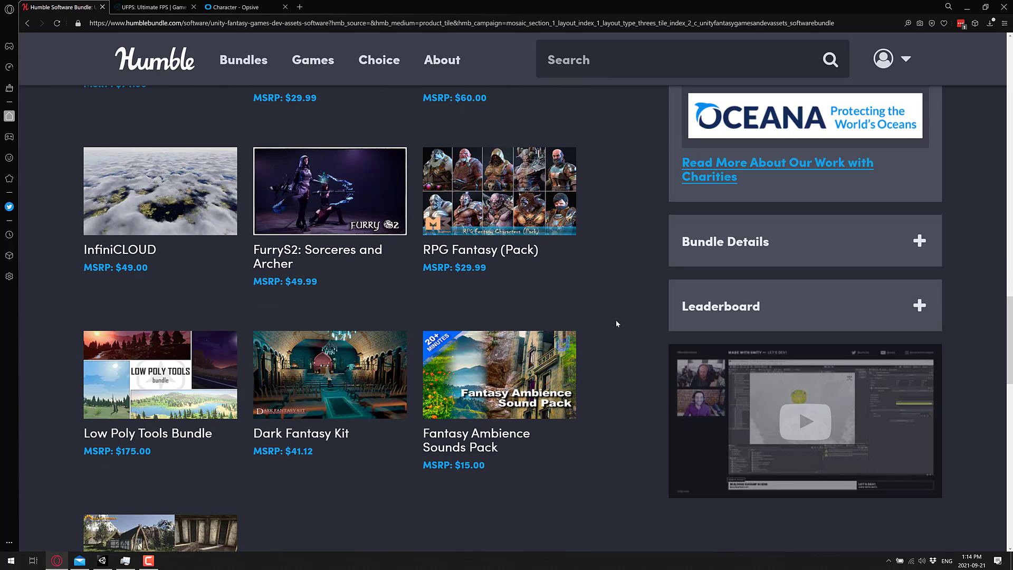
pyautogui.hotkey('alt', 'Left')
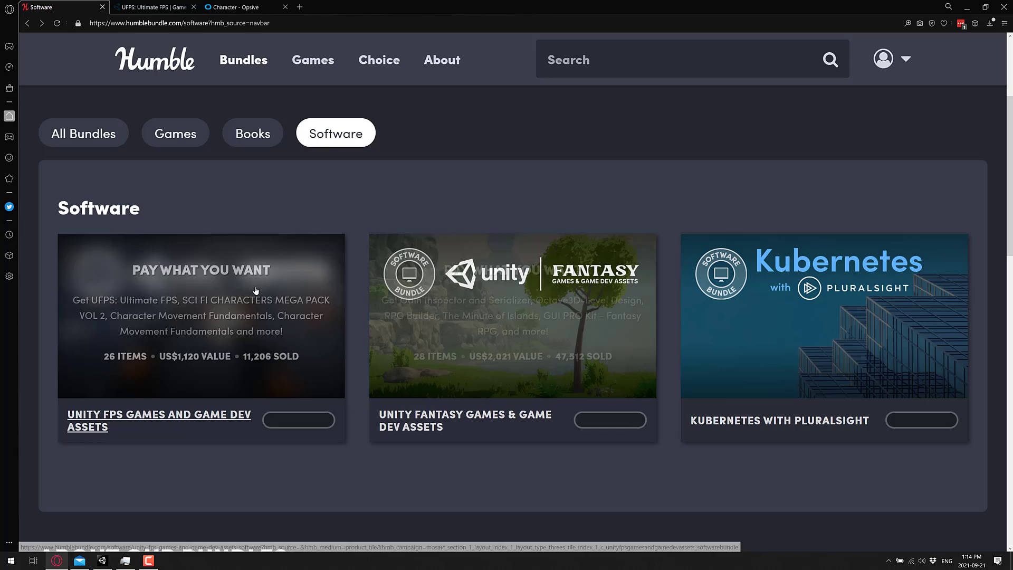
# Open the Unity FPS Games and Game Dev Assets bundle and scroll down its item grid
pyautogui.click(255, 291)
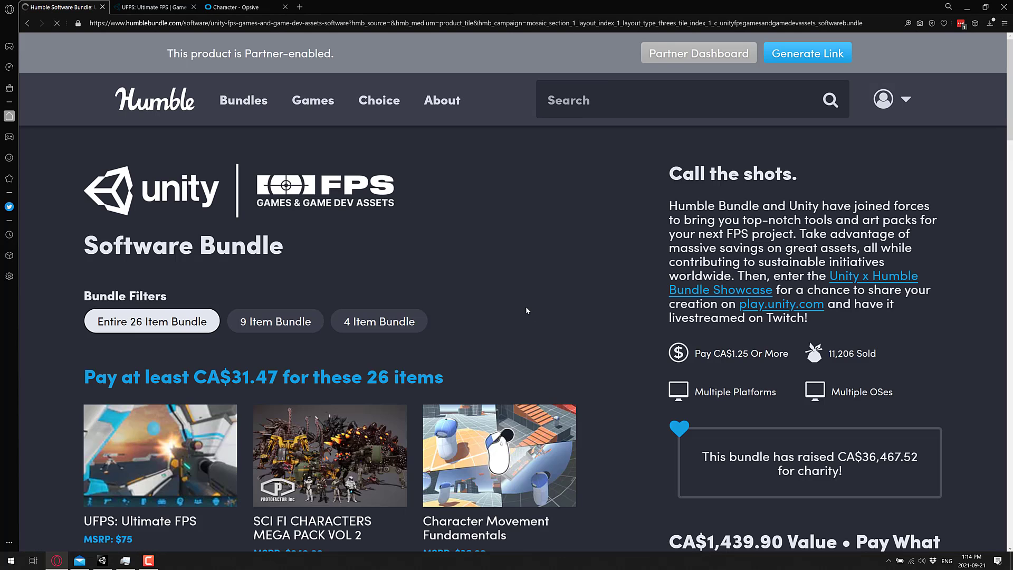
pyautogui.scroll(-7, 629, 304)
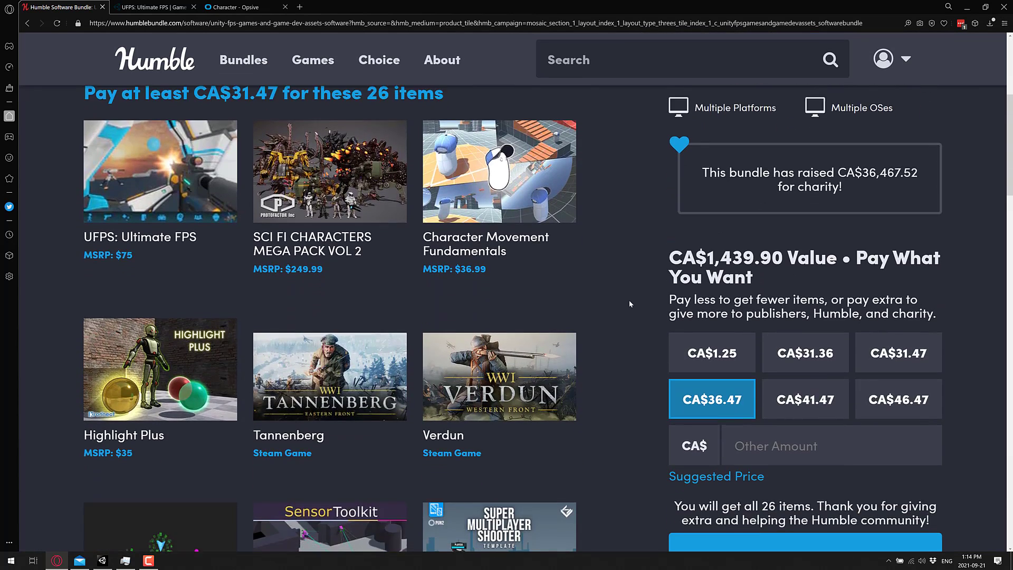
pyautogui.scroll(-4, 629, 303)
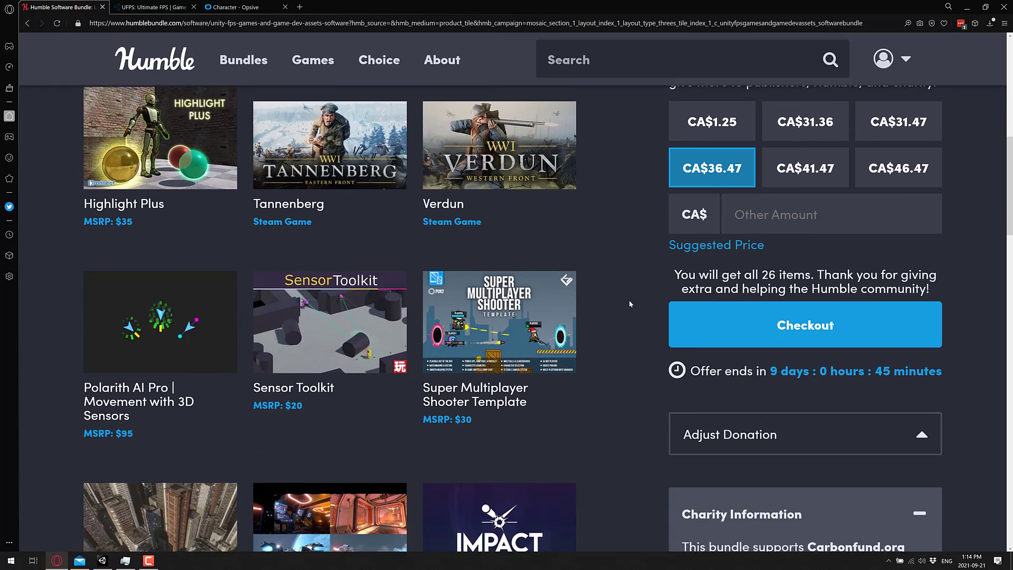
pyautogui.scroll(-5, 630, 304)
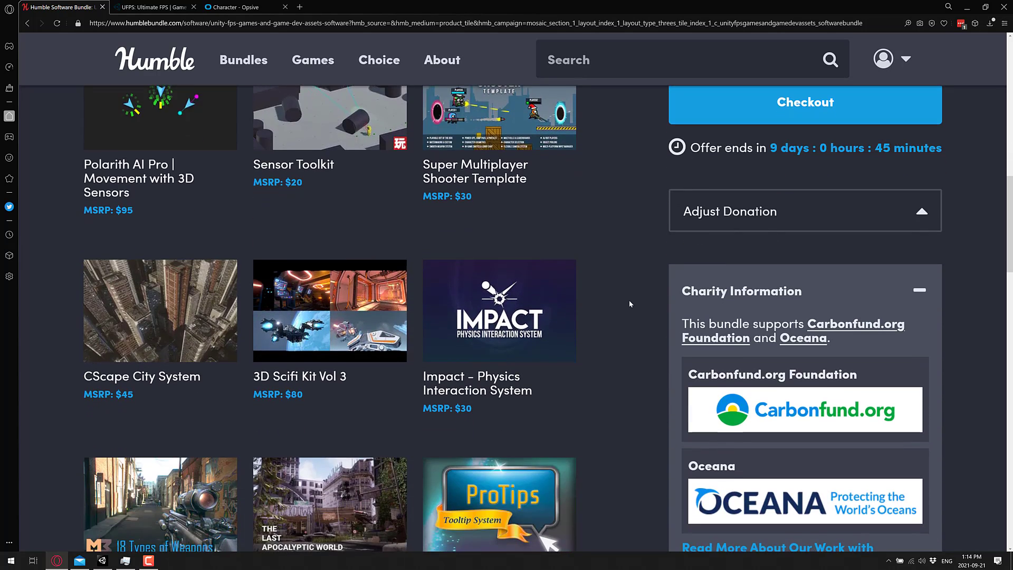
pyautogui.scroll(-1, 629, 304)
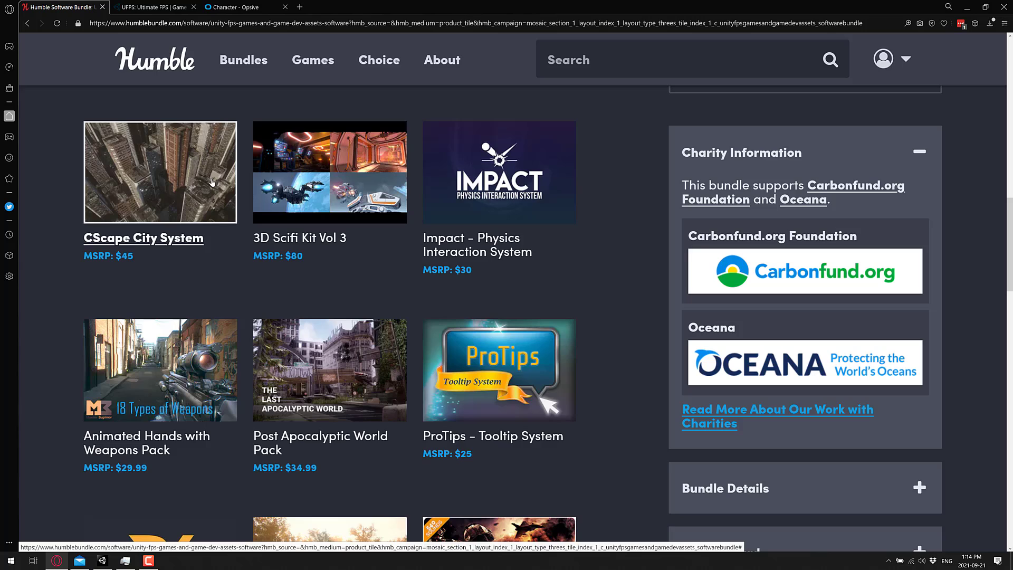
pyautogui.scroll(-4, 265, 214)
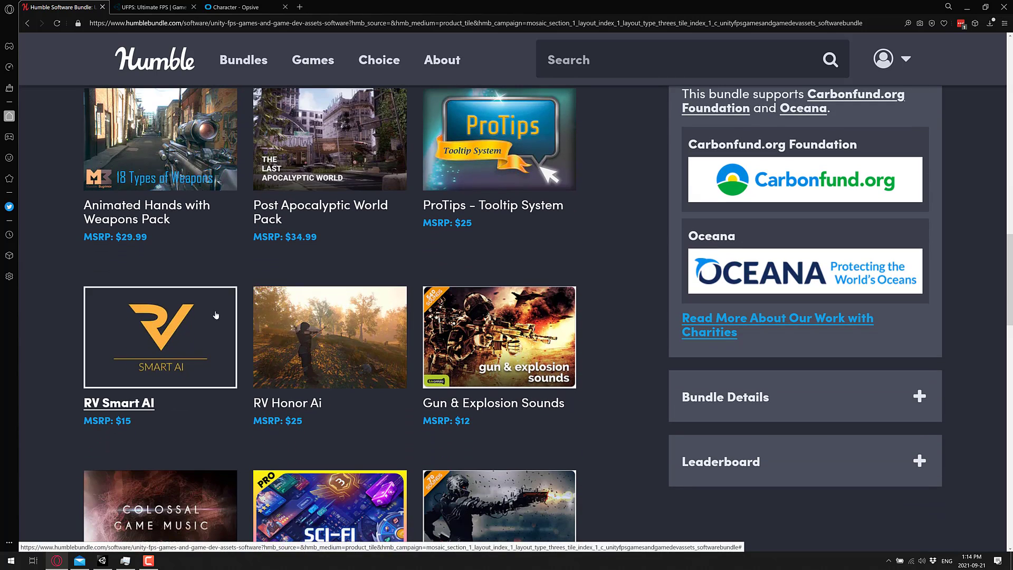
pyautogui.scroll(-9, 613, 269)
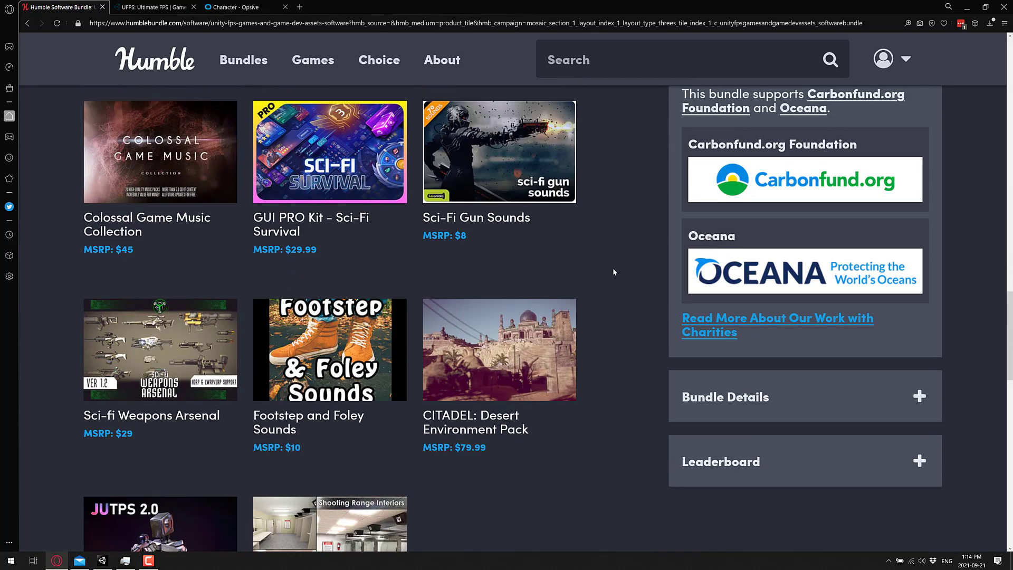
# Review the 26 items and return to the top, showing CA$31.47 or more and CA$36,467.52 raised
pyautogui.scroll(9, 613, 271)
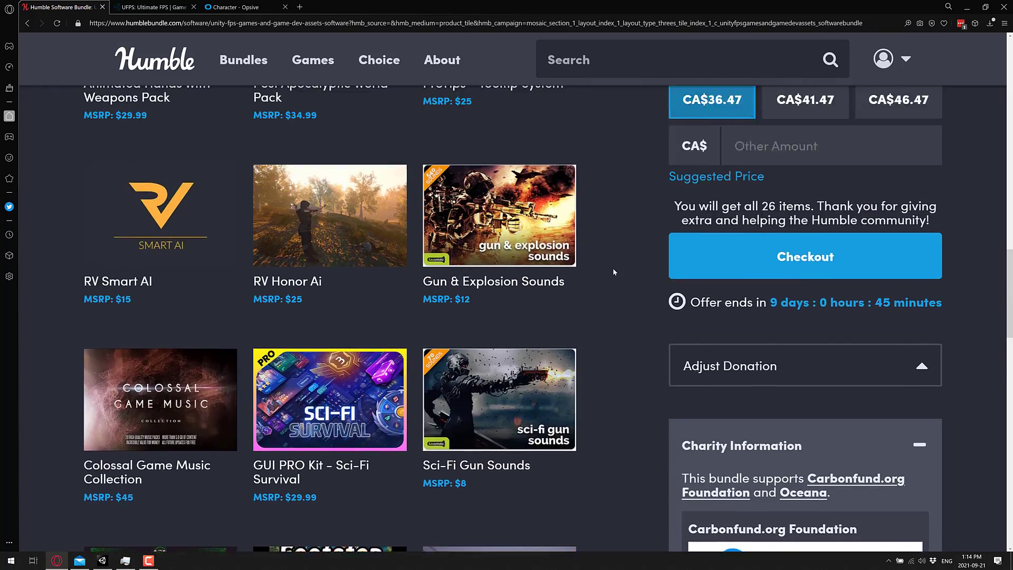
pyautogui.scroll(8, 613, 272)
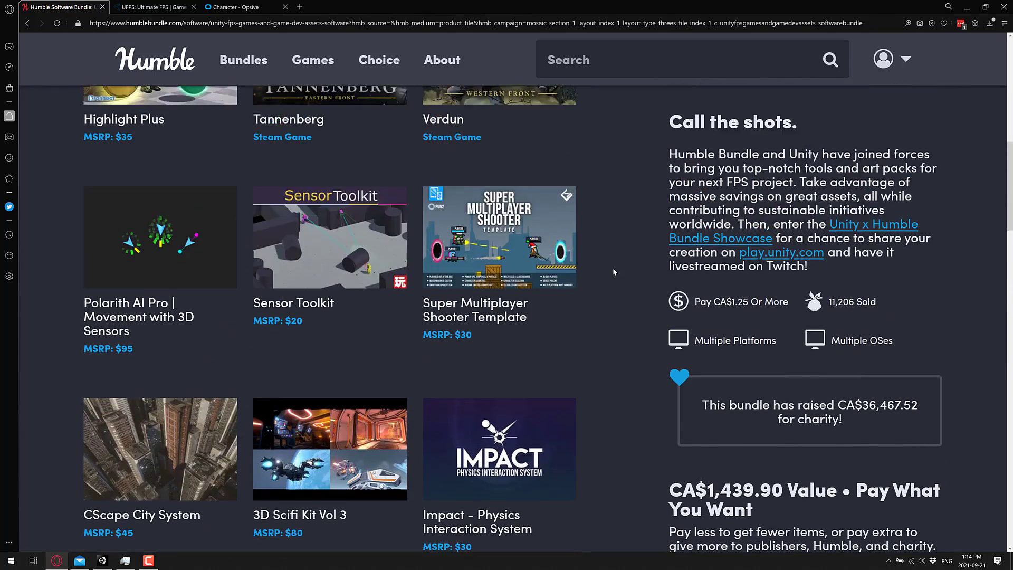
pyautogui.scroll(-5, 613, 269)
pyautogui.scroll(-15, 612, 269)
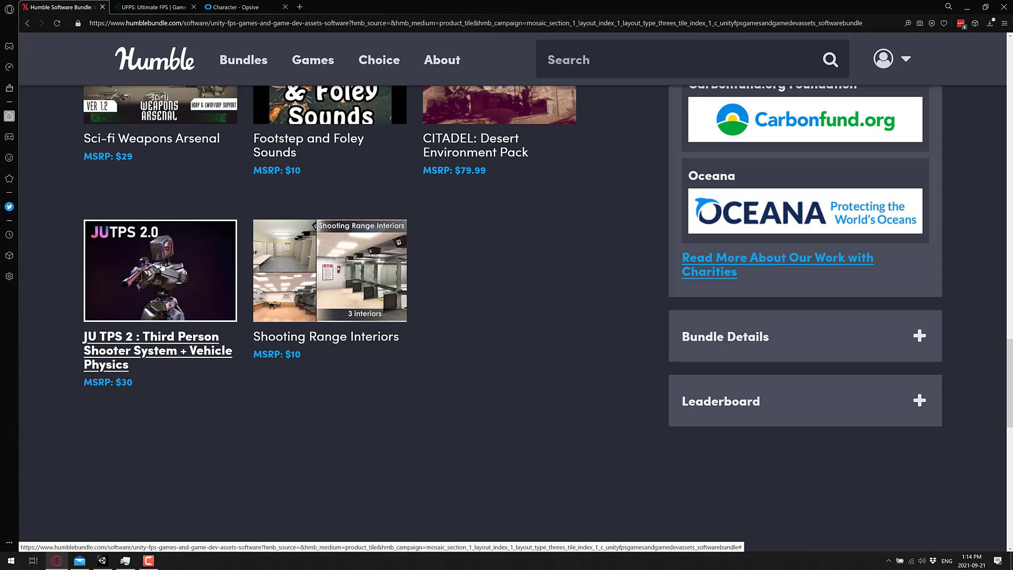
pyautogui.scroll(10, 464, 323)
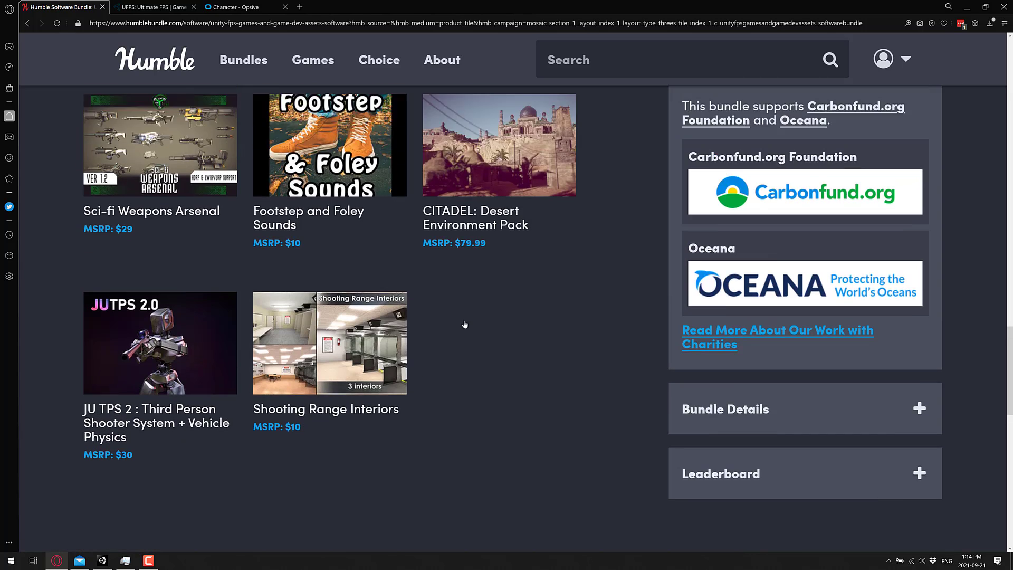
pyautogui.scroll(12, 464, 323)
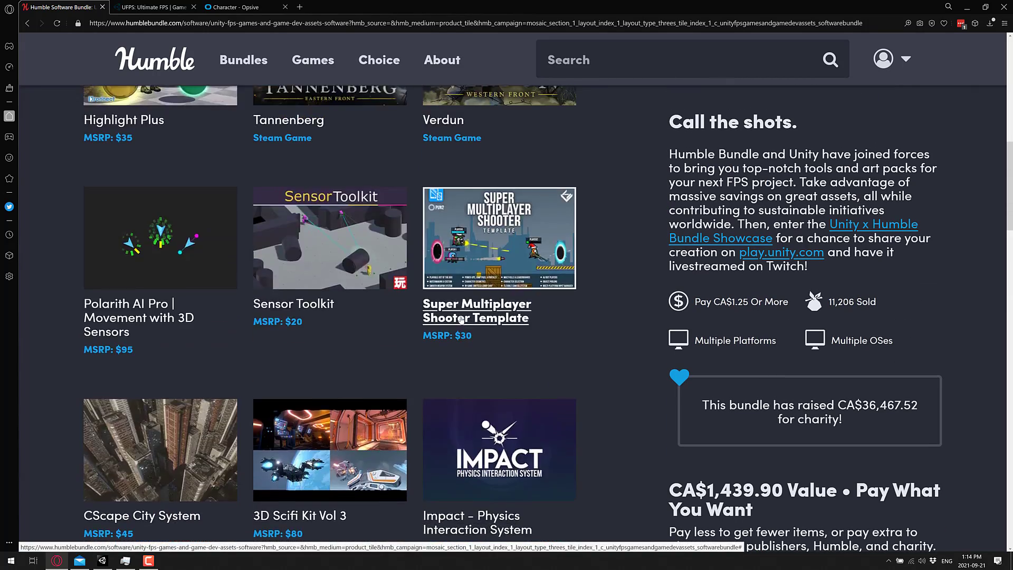
pyautogui.scroll(5, 463, 315)
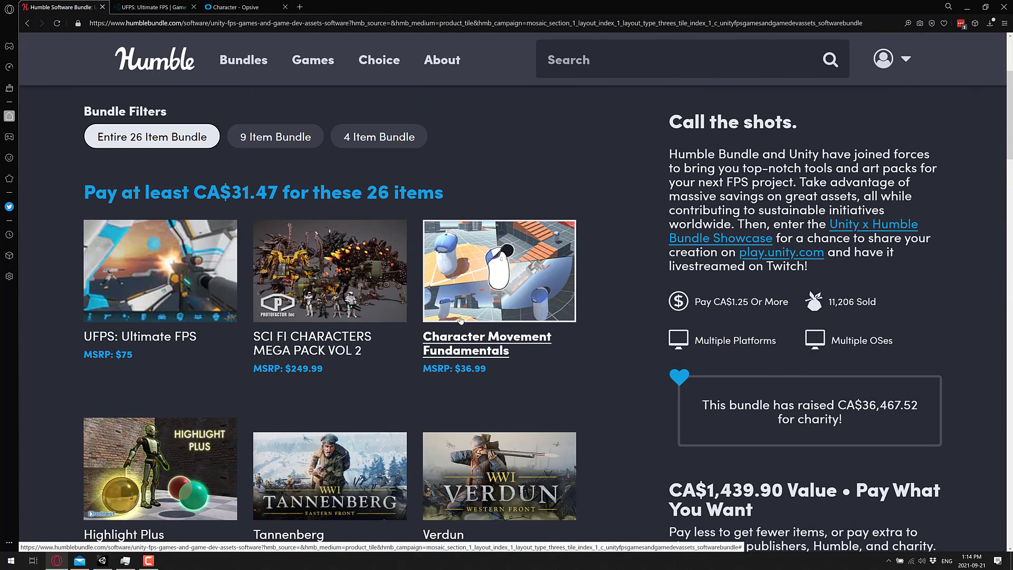
# Expand the UFPS: Ultimate FPS item to show its Opsive details and CA$31.47 minimum
pyautogui.click(182, 265)
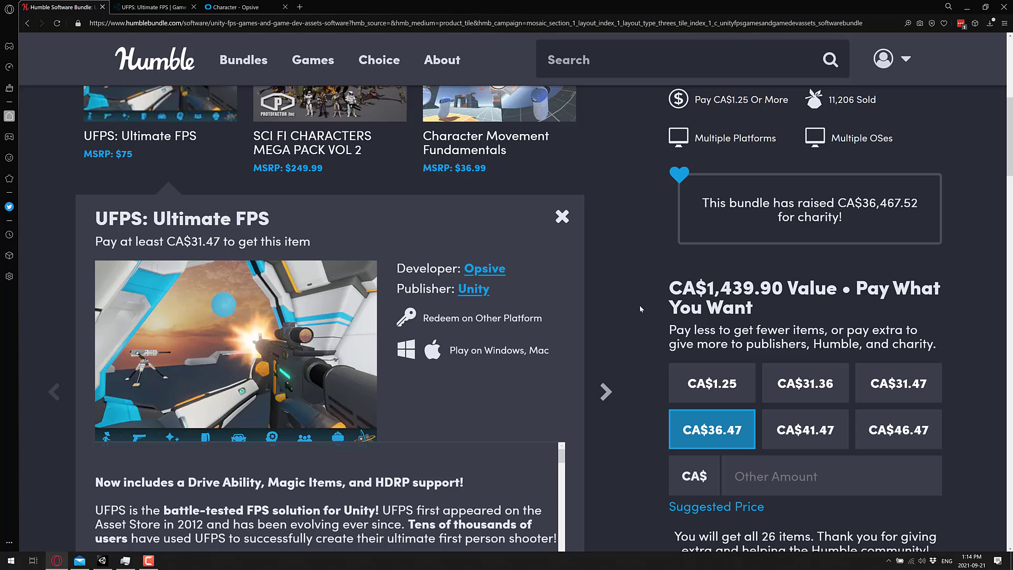